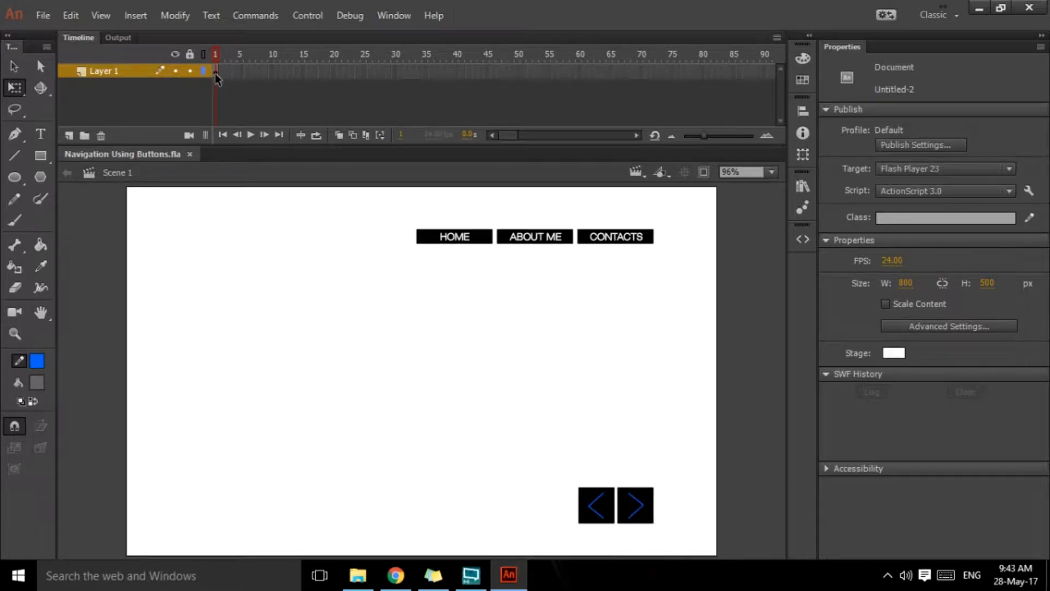
# Step: Preview the About me, CONTACTS, home, NEXT and previous button symbols in the document's library
pyautogui.click(807, 186)
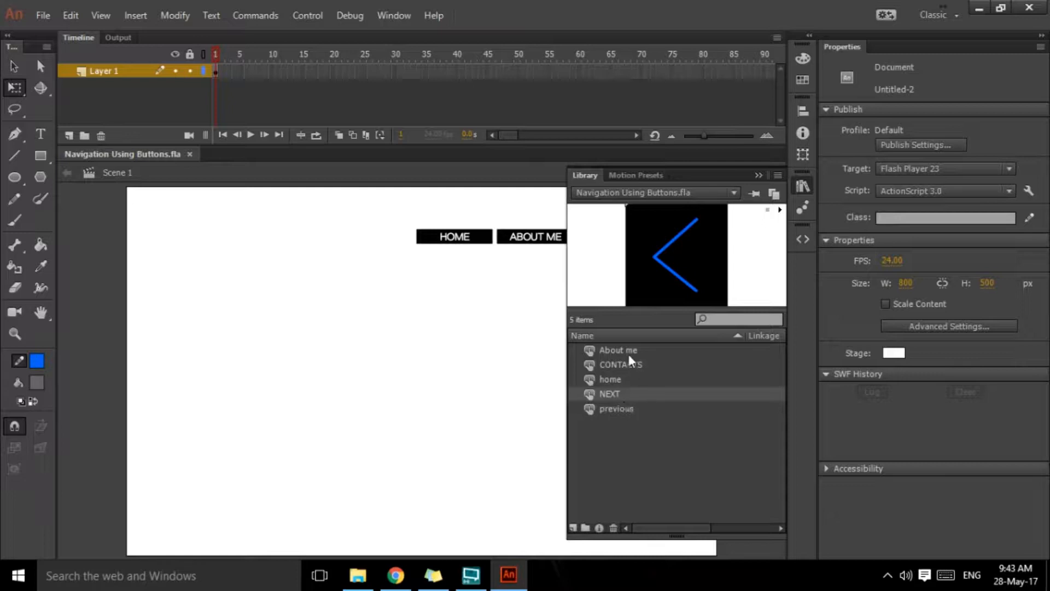
pyautogui.click(628, 350)
pyautogui.click(629, 365)
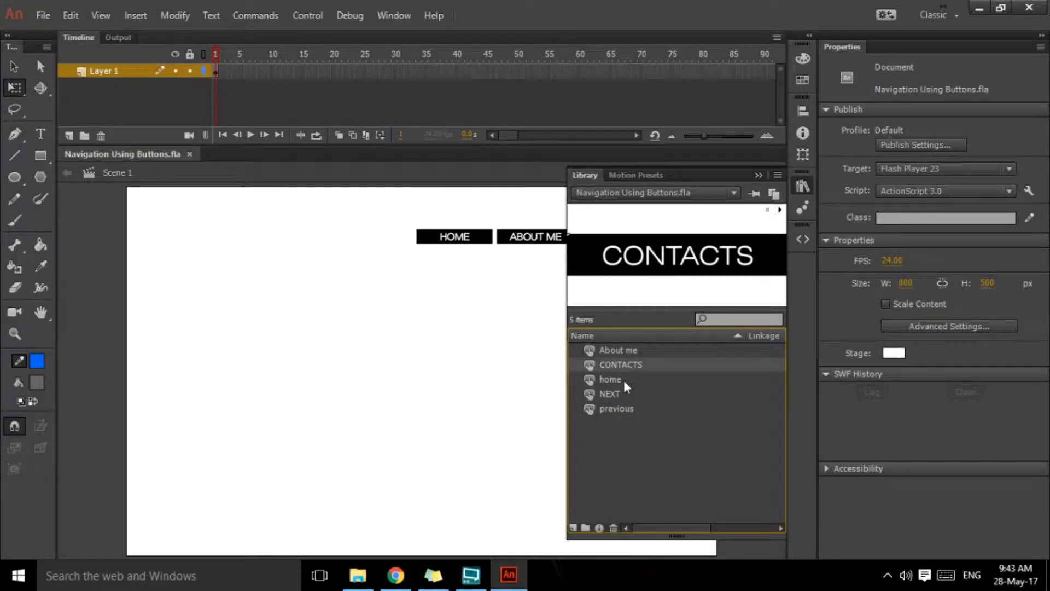
pyautogui.click(625, 383)
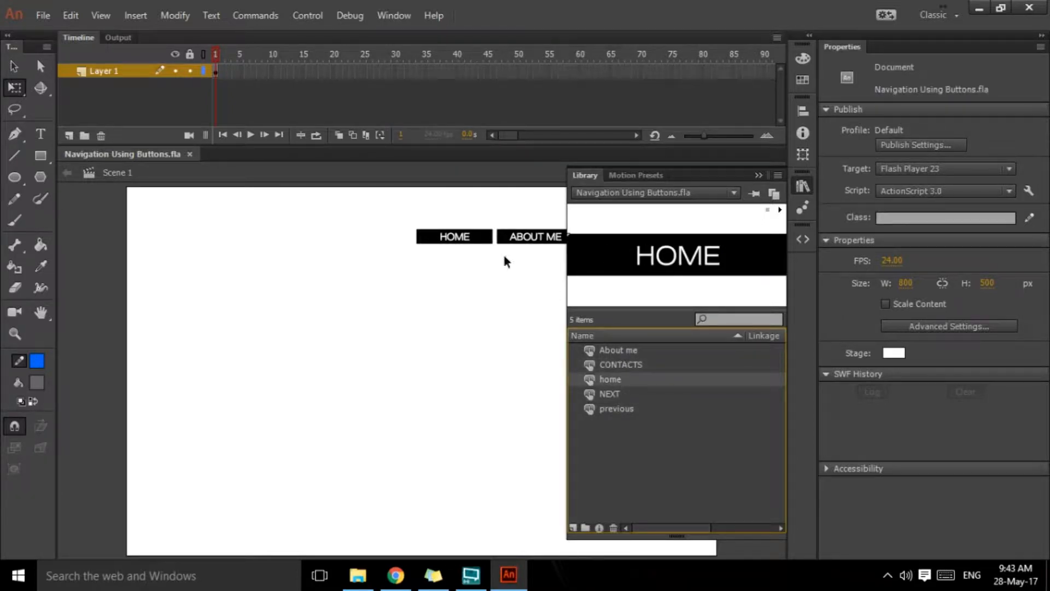
pyautogui.click(759, 175)
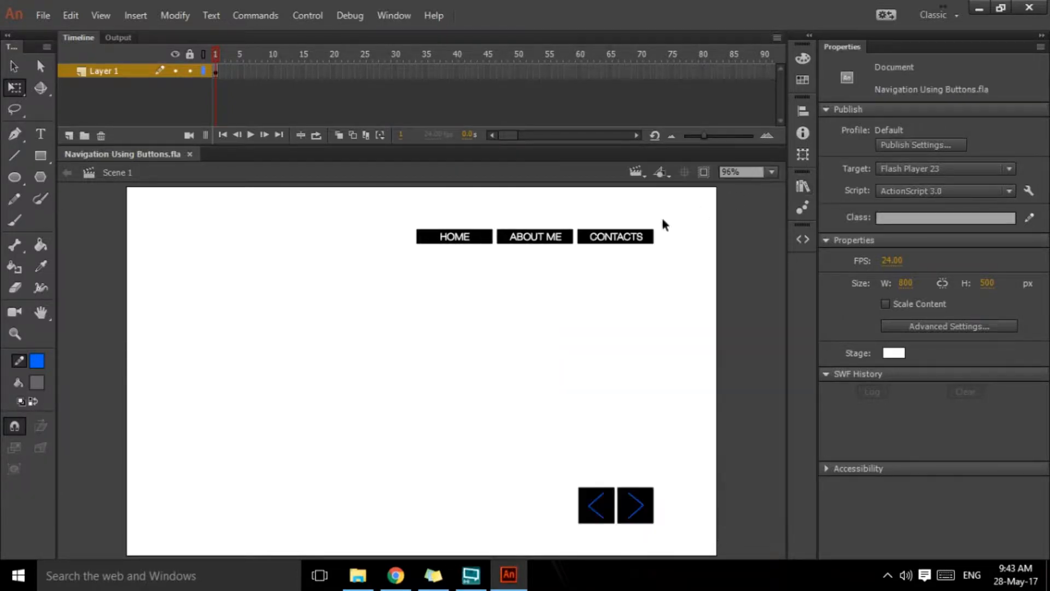
pyautogui.click(803, 186)
pyautogui.click(615, 394)
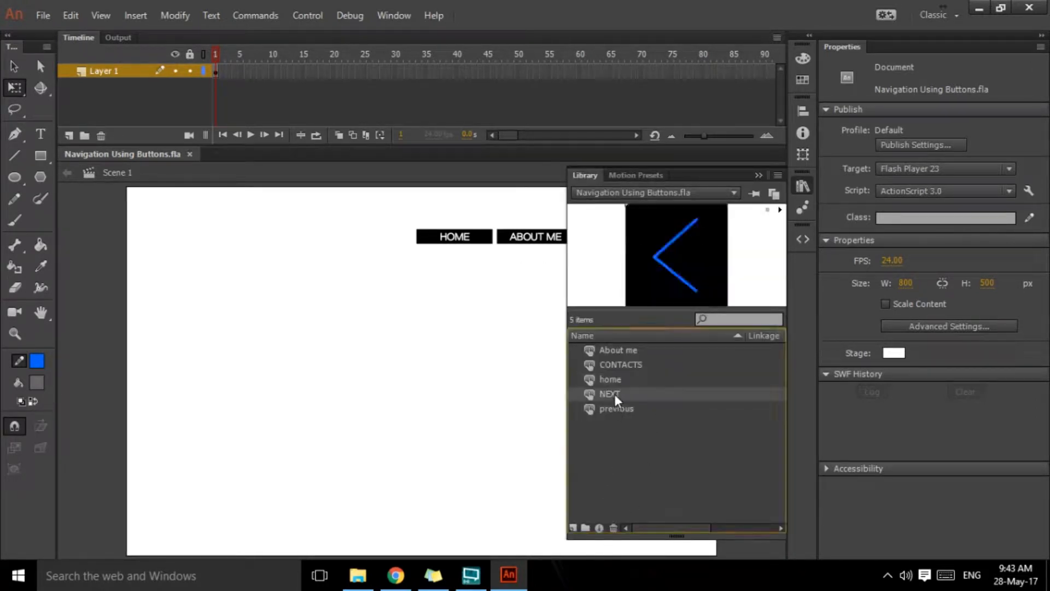
pyautogui.click(613, 407)
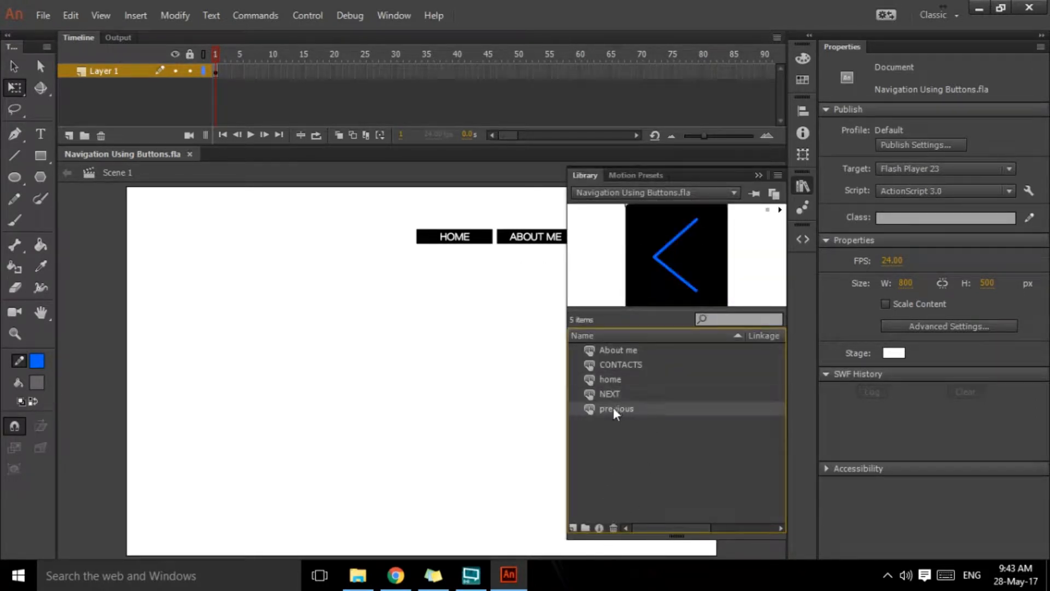
pyautogui.click(759, 175)
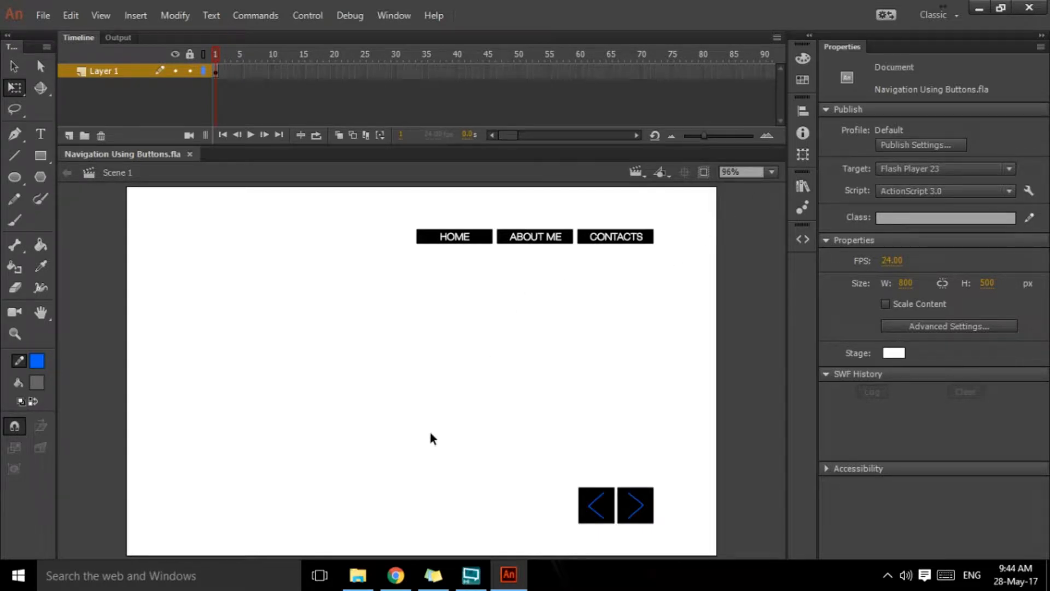
# Step: Test the movie to view the navigation buttons, close the preview, and check the button symbols in the library
pyautogui.hotkey('ctrl', 'Return')
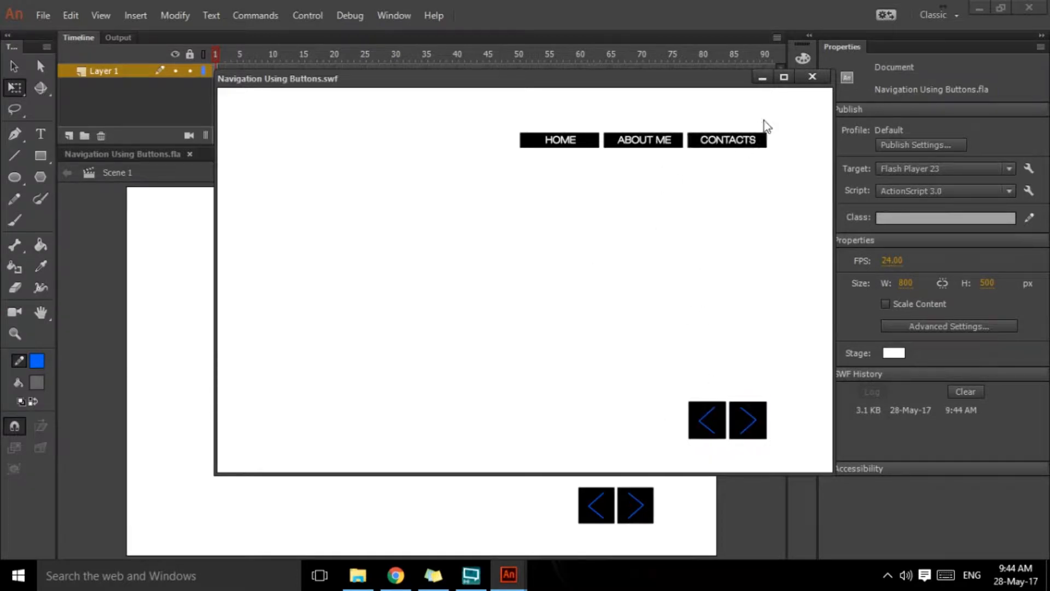
pyautogui.click(813, 76)
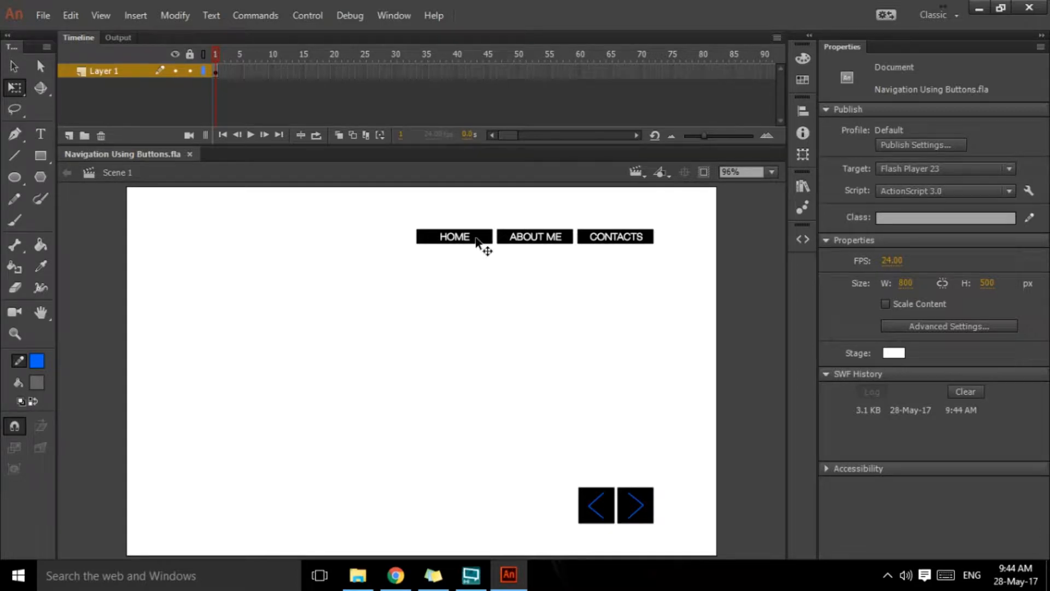
pyautogui.click(802, 186)
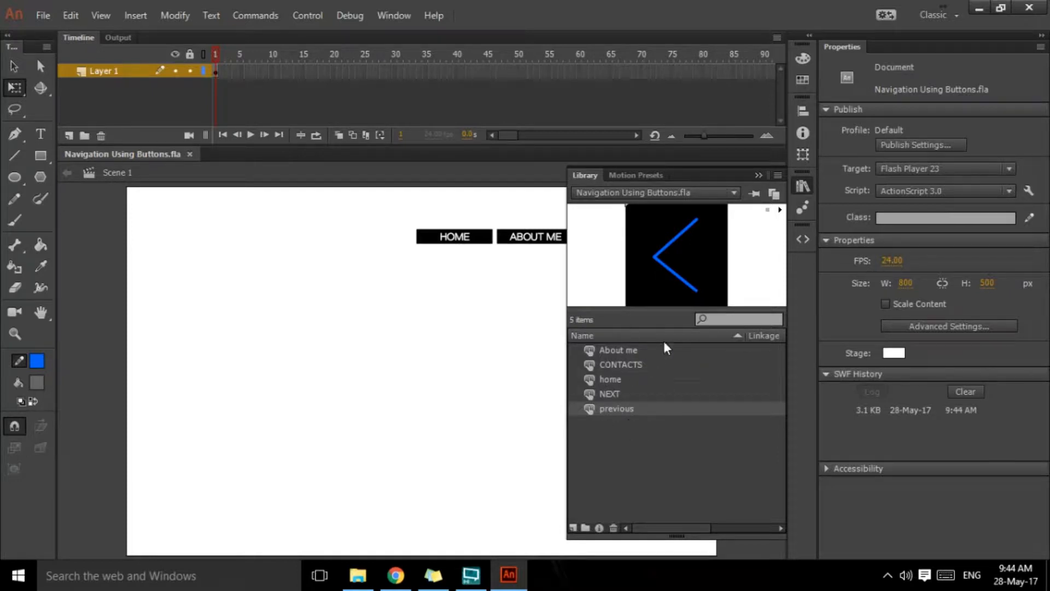
pyautogui.click(759, 175)
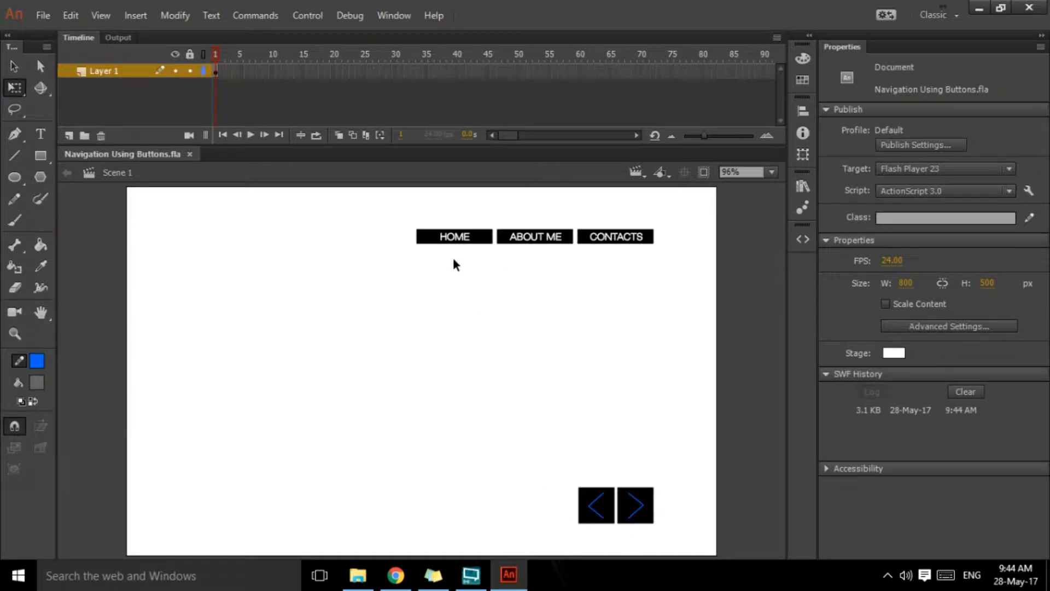
# Step: Give the HOME button on the stage the instance name home_btn
pyautogui.click(484, 241)
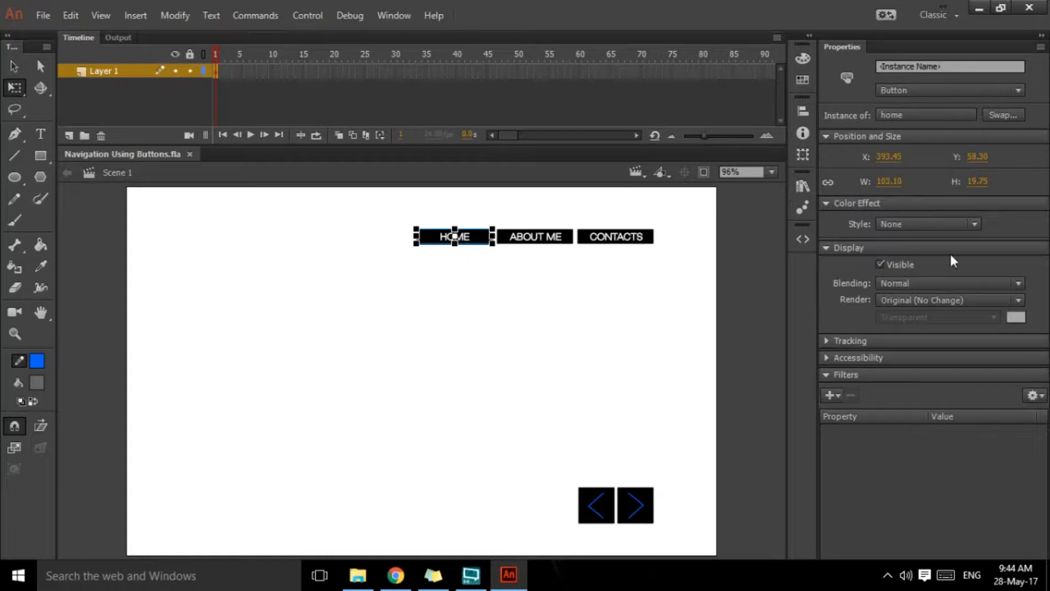
pyautogui.click(945, 66)
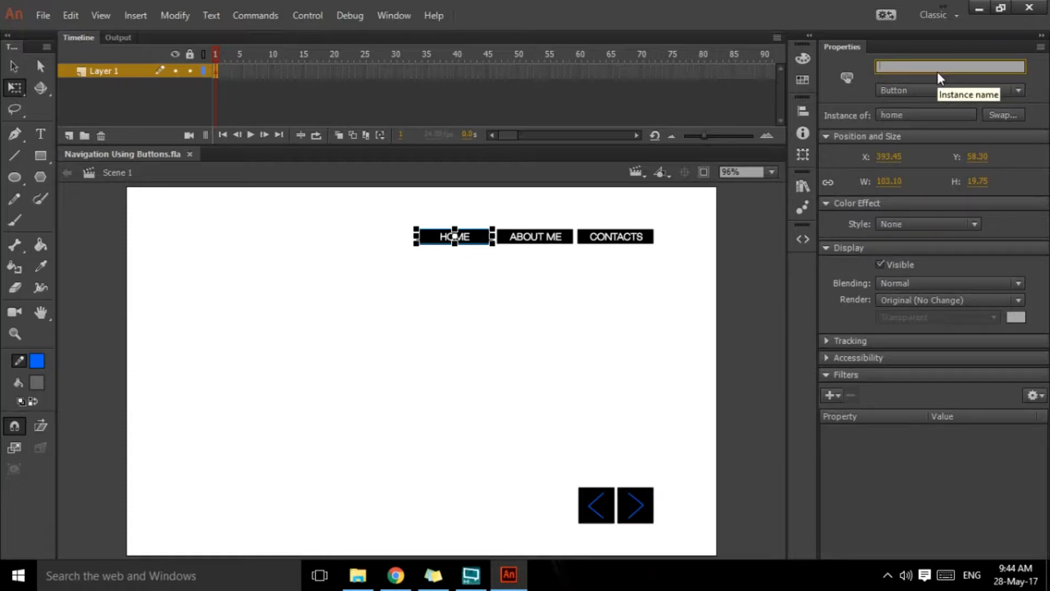
pyautogui.write('home_btn')
pyautogui.moveTo(902, 66); pyautogui.dragTo(934, 66)
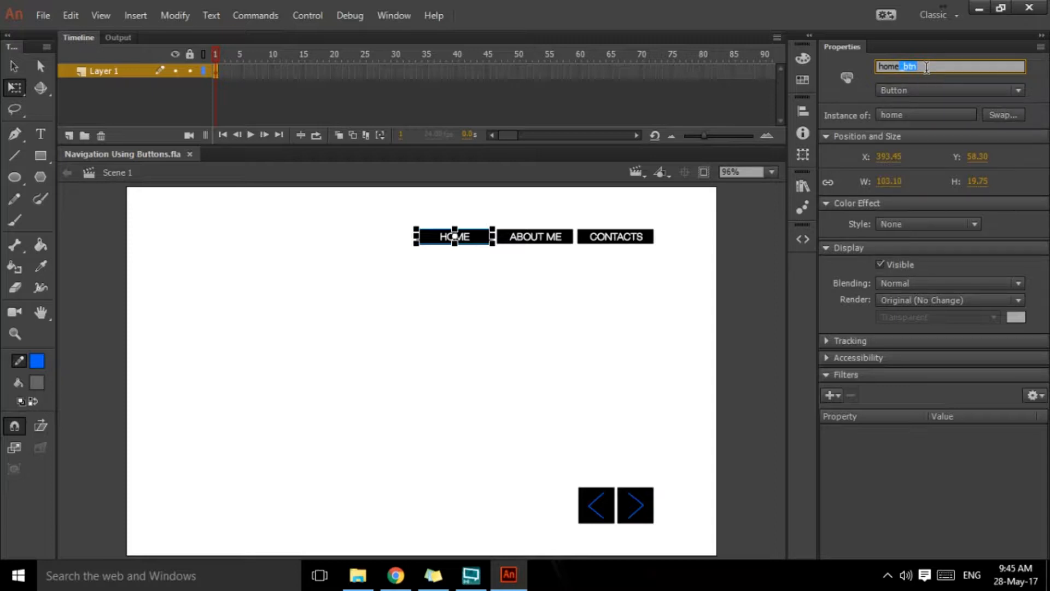
# Step: Give the ABOUT ME button on the stage the instance name about_btn
pyautogui.click(566, 240)
pyautogui.click(940, 66)
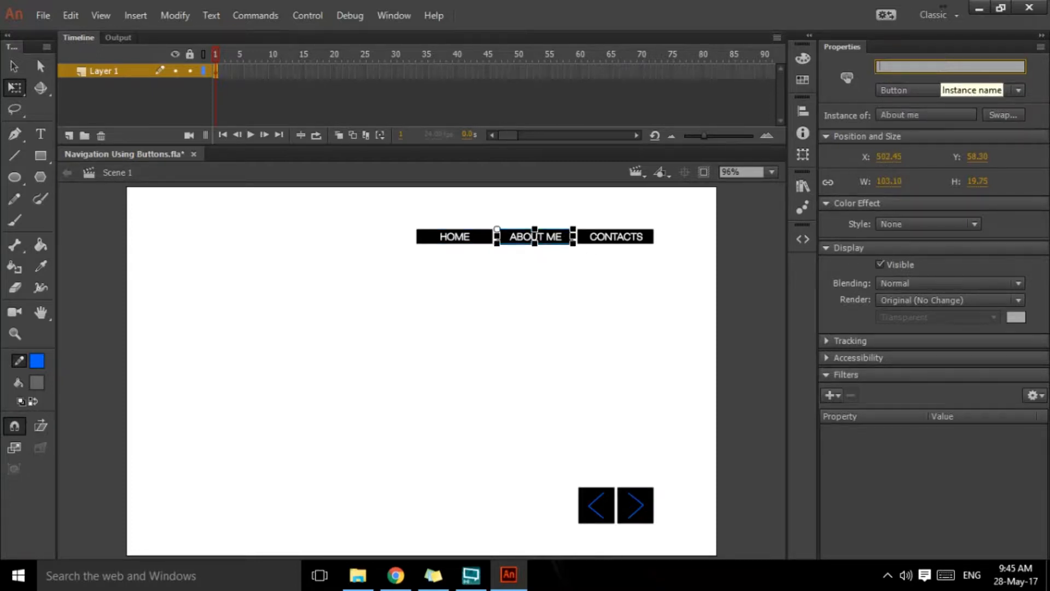
pyautogui.write('about_')
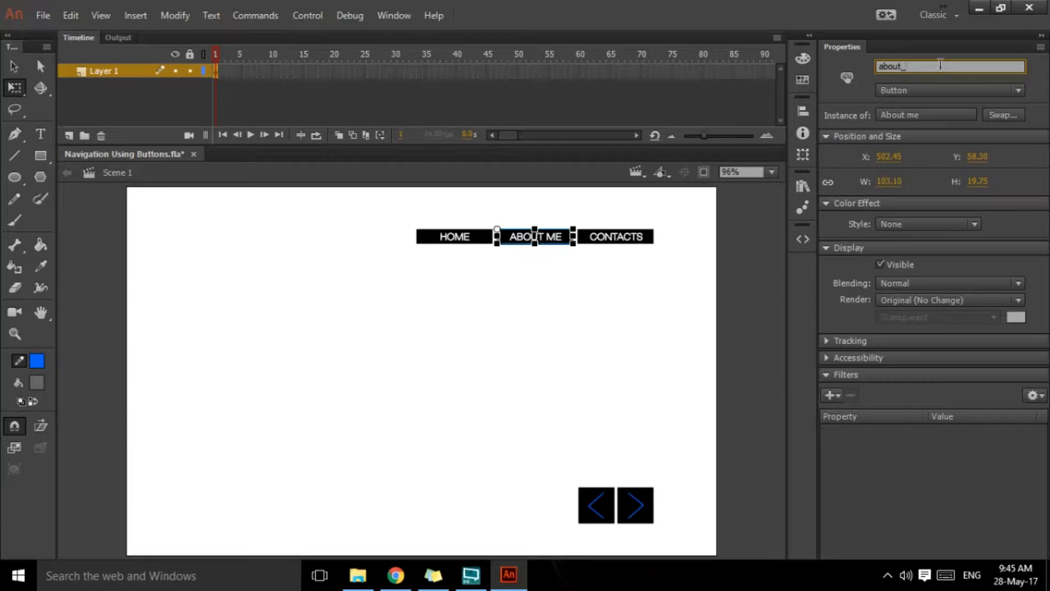
pyautogui.write('btn')
# Step: Give the CONTACTS button on the stage the instance name contacts_btn
pyautogui.click(617, 241)
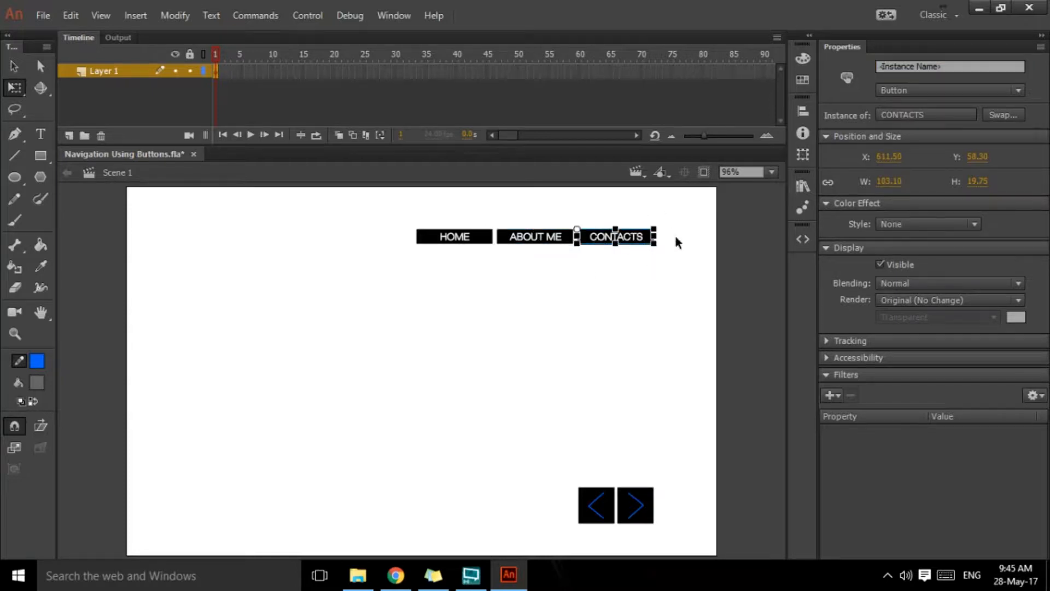
pyautogui.click(923, 66)
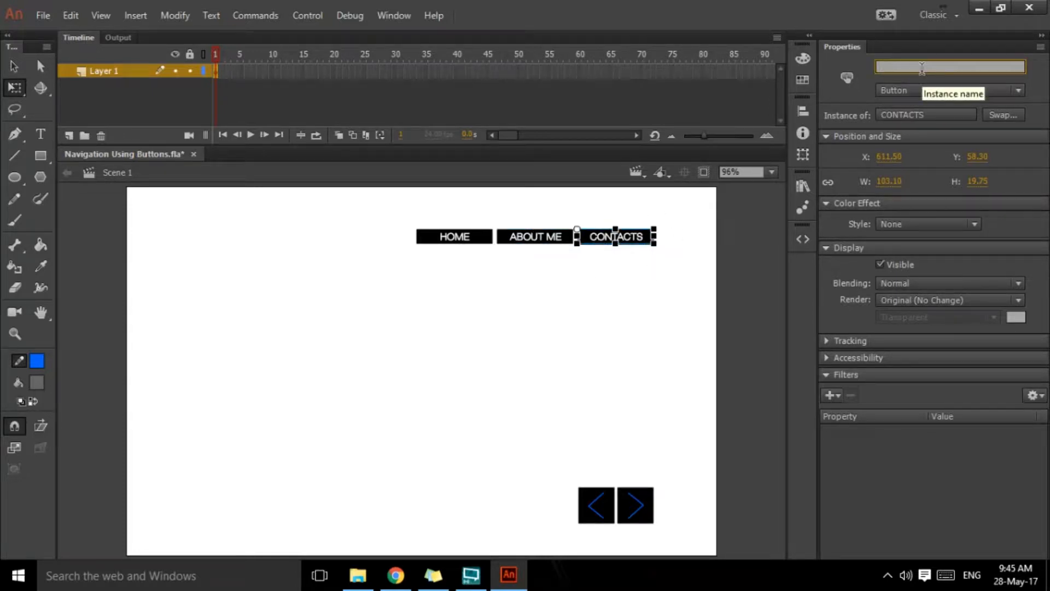
pyautogui.write('contacts_btn')
# Step: Give the previous arrow button on the stage the instance name pre_btn
pyautogui.click(598, 505)
pyautogui.click(904, 66)
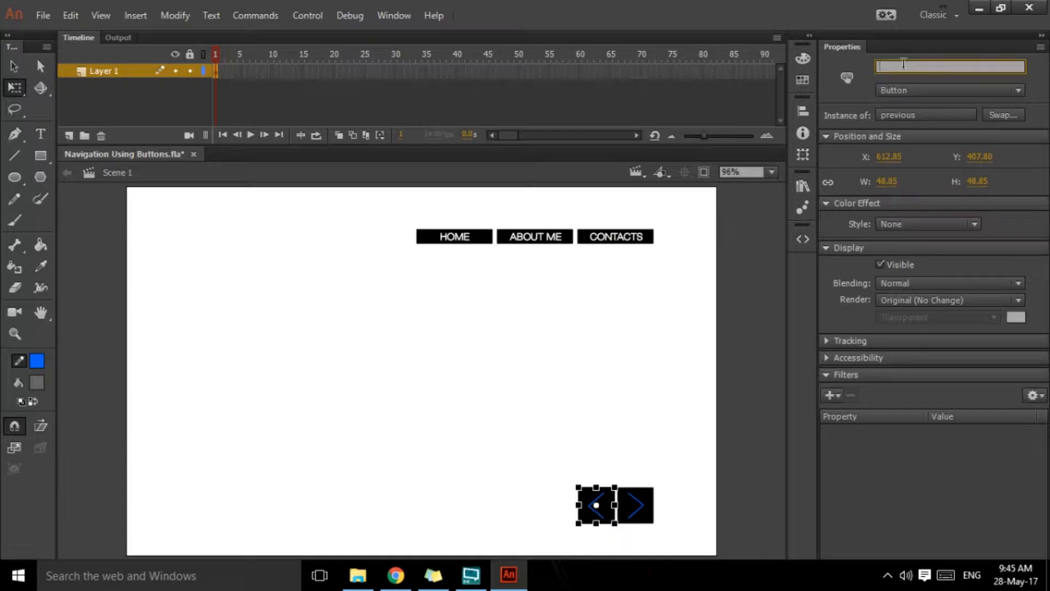
pyautogui.write('e')
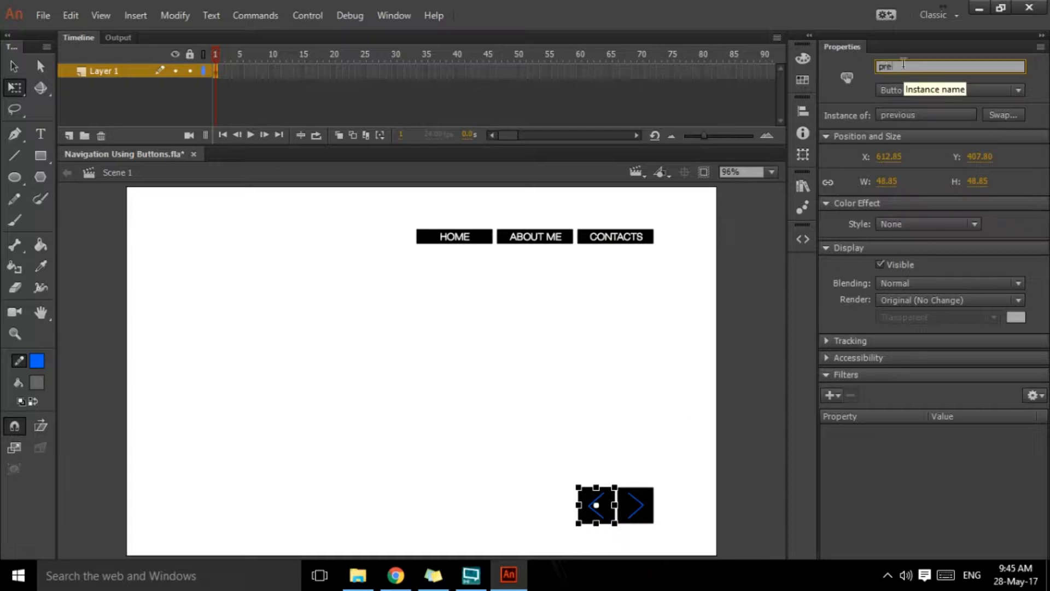
pyautogui.write('_btn')
# Step: Give the next arrow button on the stage the instance name next_btn
pyautogui.click(640, 507)
pyautogui.click(940, 62)
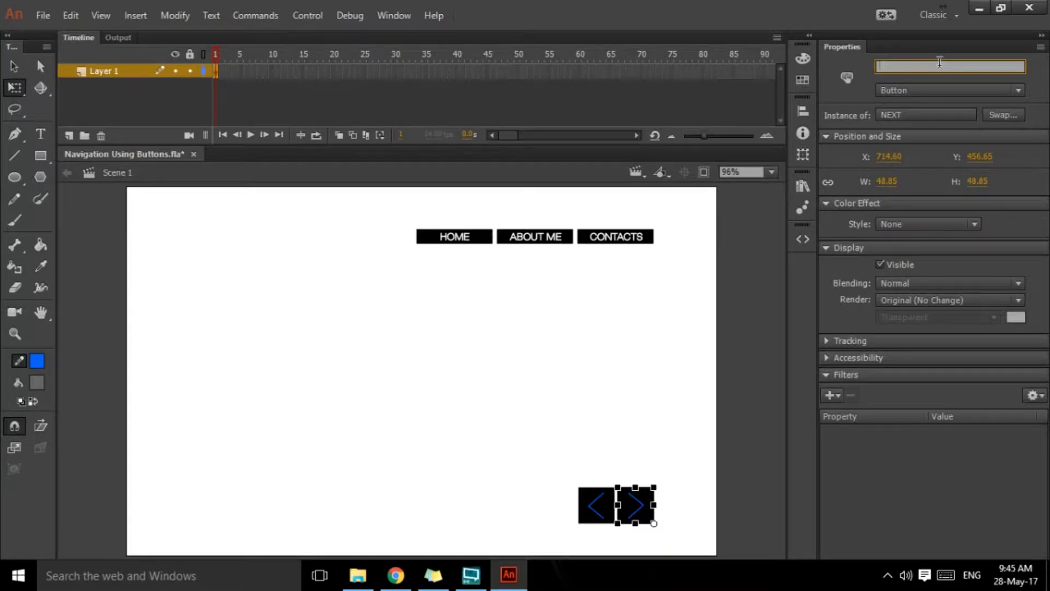
pyautogui.write('next_btn')
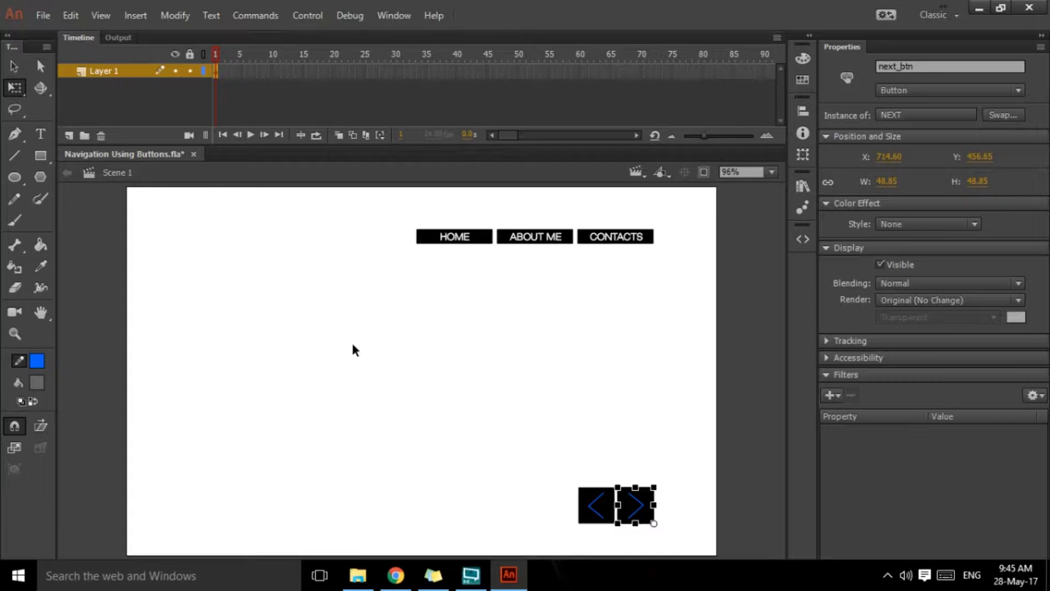
# Step: Switch to File Explorer, examine the pictures in the slide images folder and the project folder's files, and return to Animate
pyautogui.click(358, 575)
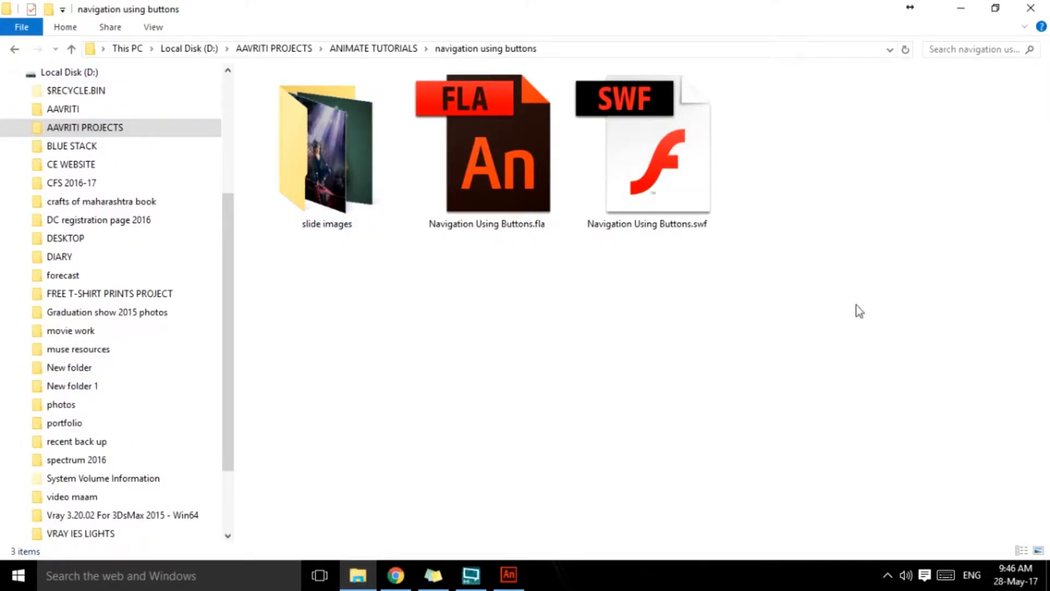
pyautogui.doubleClick(362, 170)
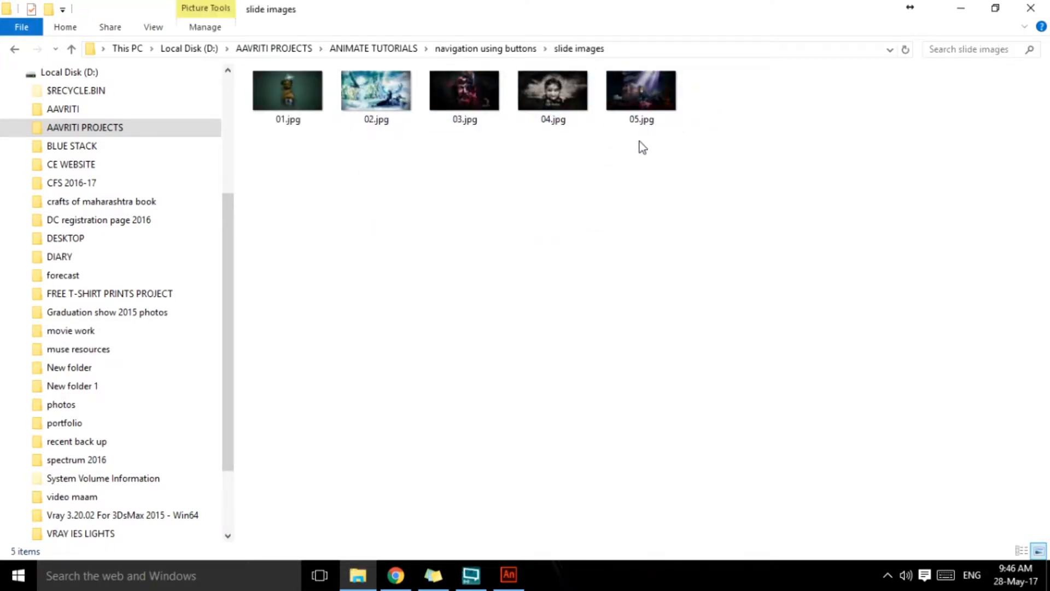
pyautogui.scroll(3, 454, 164)
pyautogui.scroll(2, 459, 162)
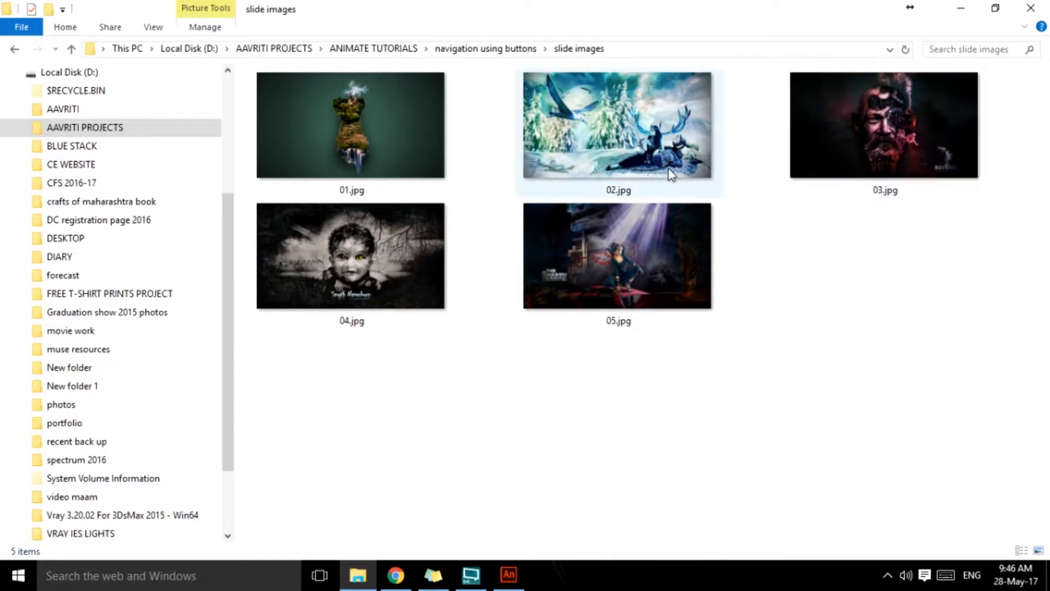
pyautogui.moveTo(667, 188)
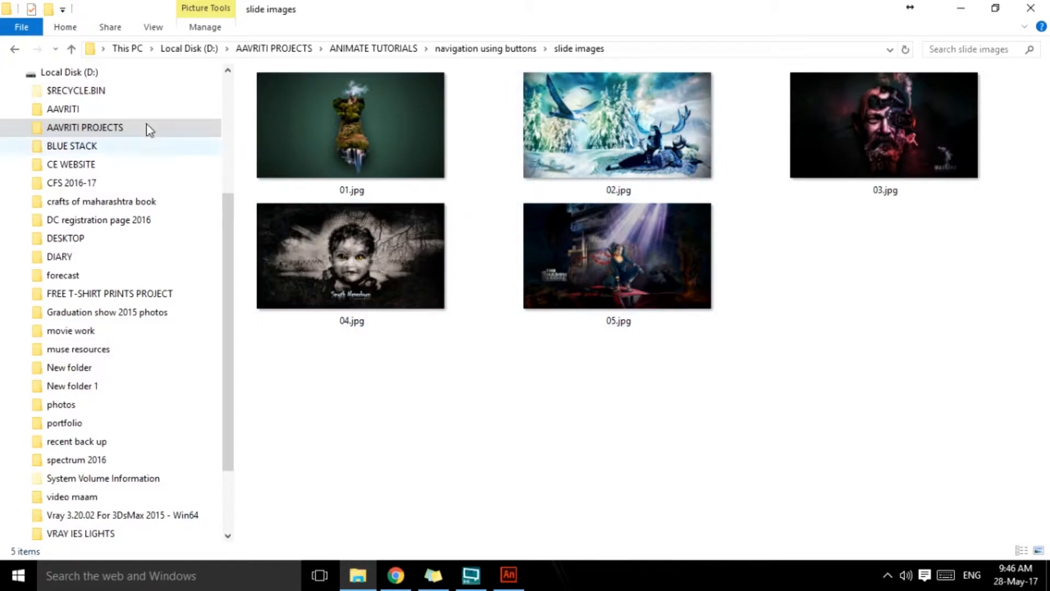
pyautogui.click(14, 48)
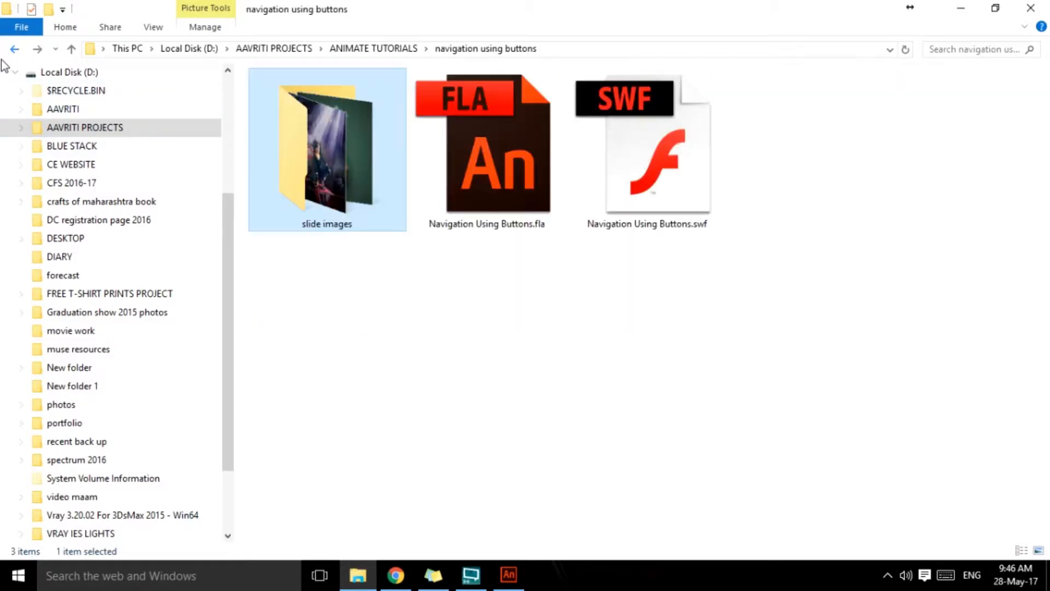
pyautogui.click(504, 586)
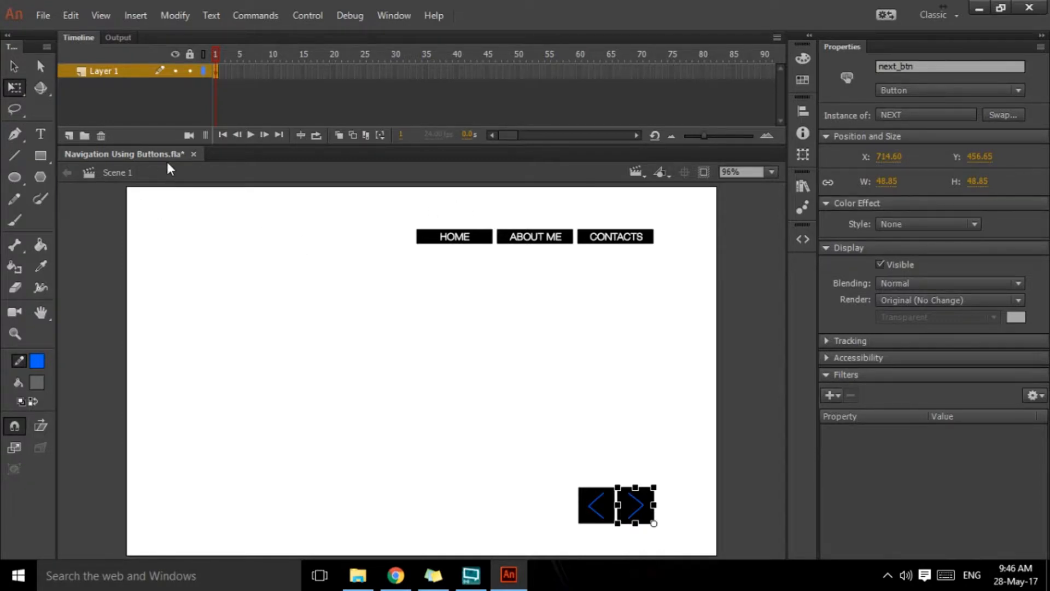
pyautogui.click(356, 566)
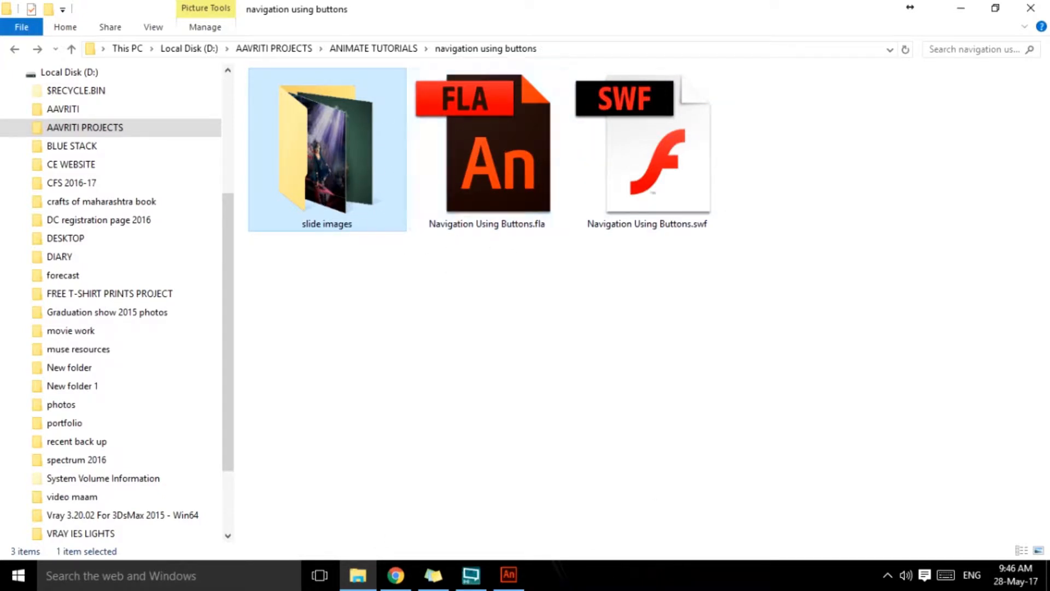
pyautogui.click(511, 575)
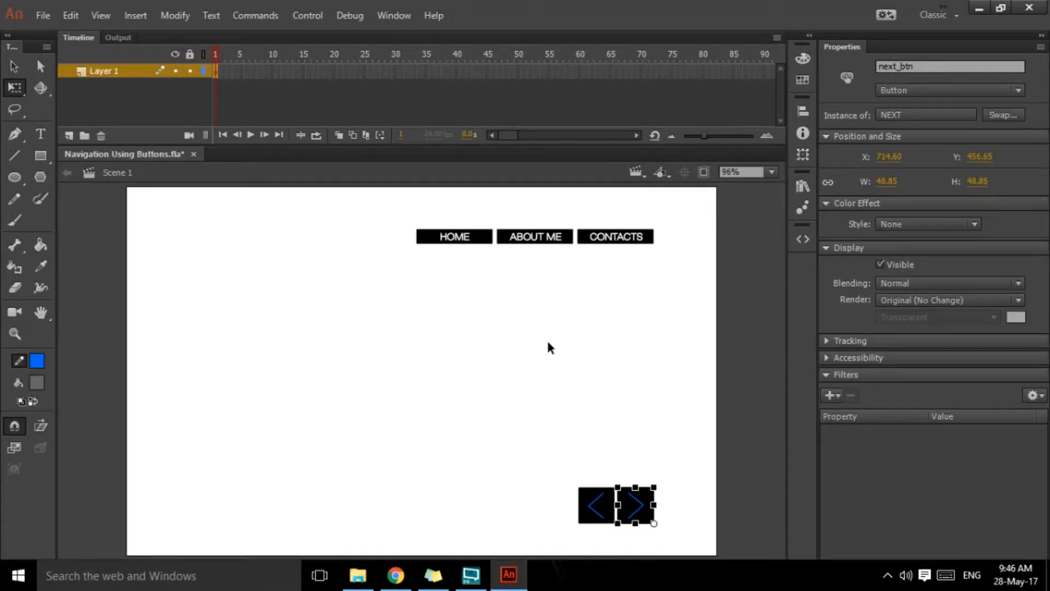
# Step: Check the instance names of the previous arrow button and the HOME button on the stage
pyautogui.click(506, 370)
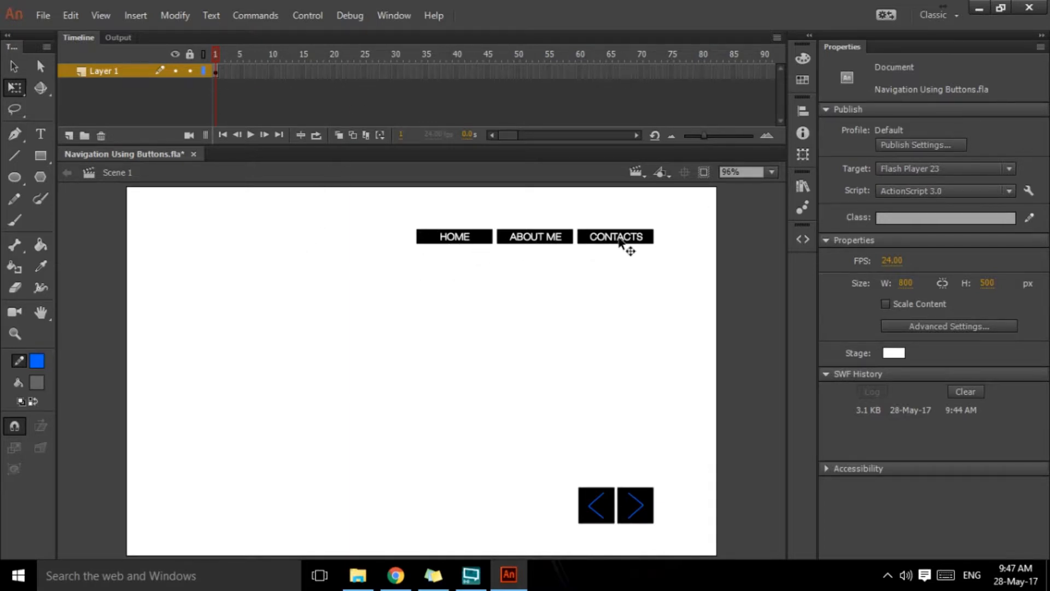
pyautogui.click(627, 505)
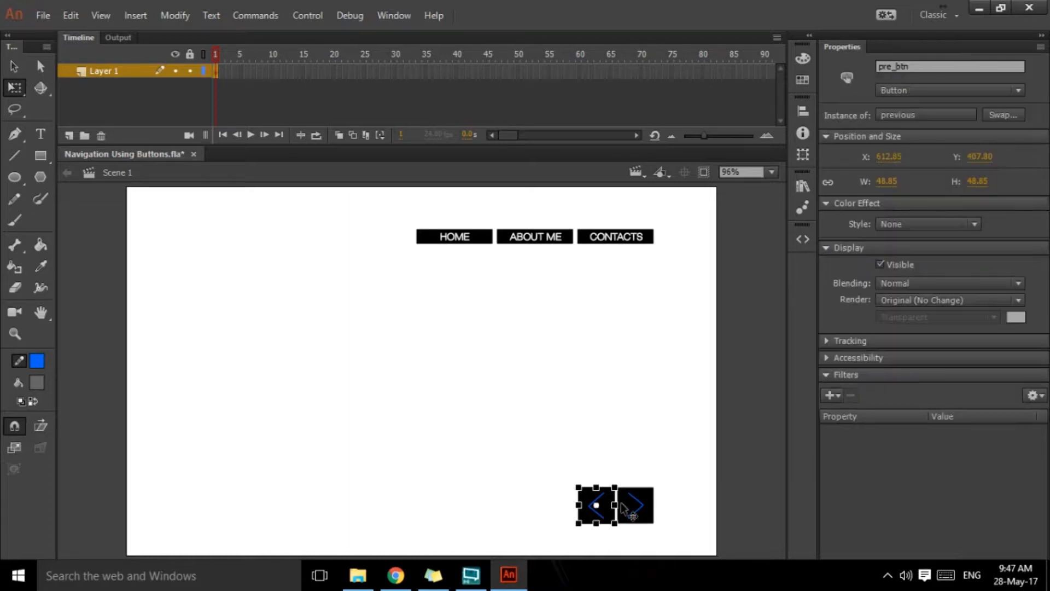
pyautogui.click(465, 241)
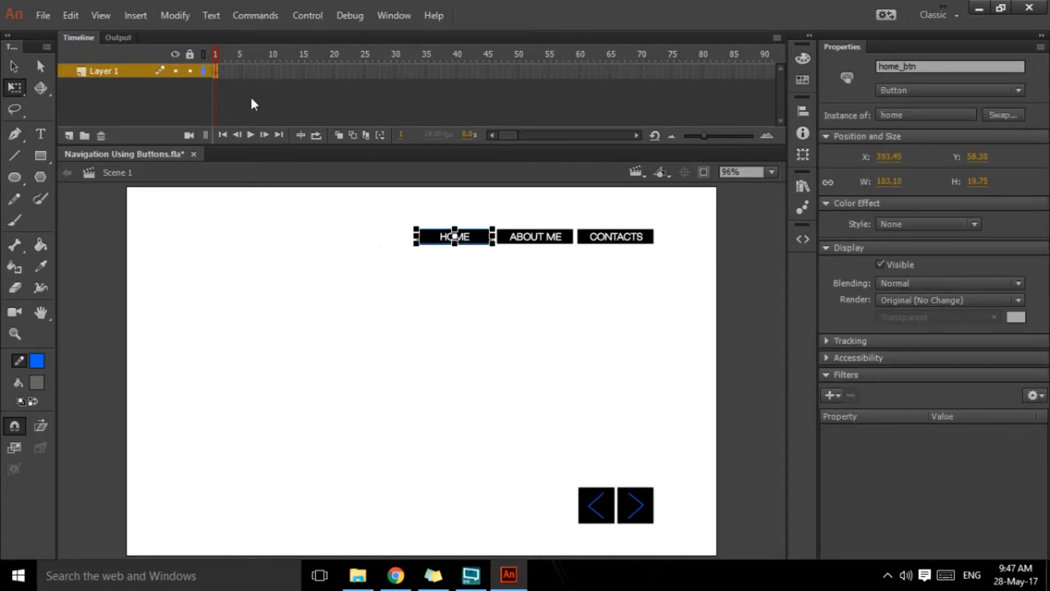
# Step: Move the HOME, ABOUT ME and CONTACTS buttons from Layer 1 onto a new layer named Main nav, keeping their position
pyautogui.click(599, 507)
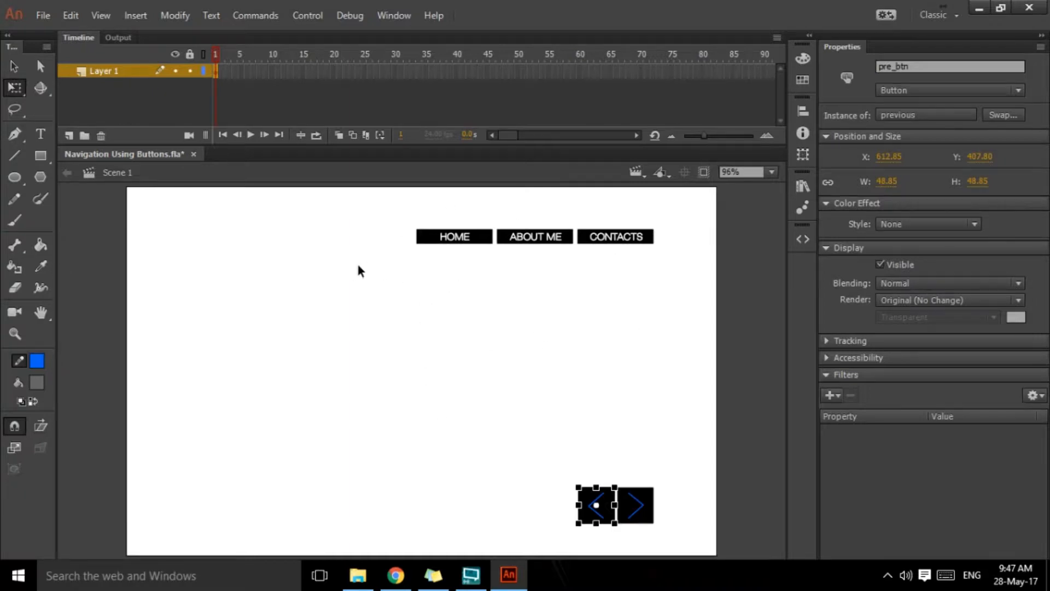
pyautogui.moveTo(357, 210); pyautogui.dragTo(677, 267)
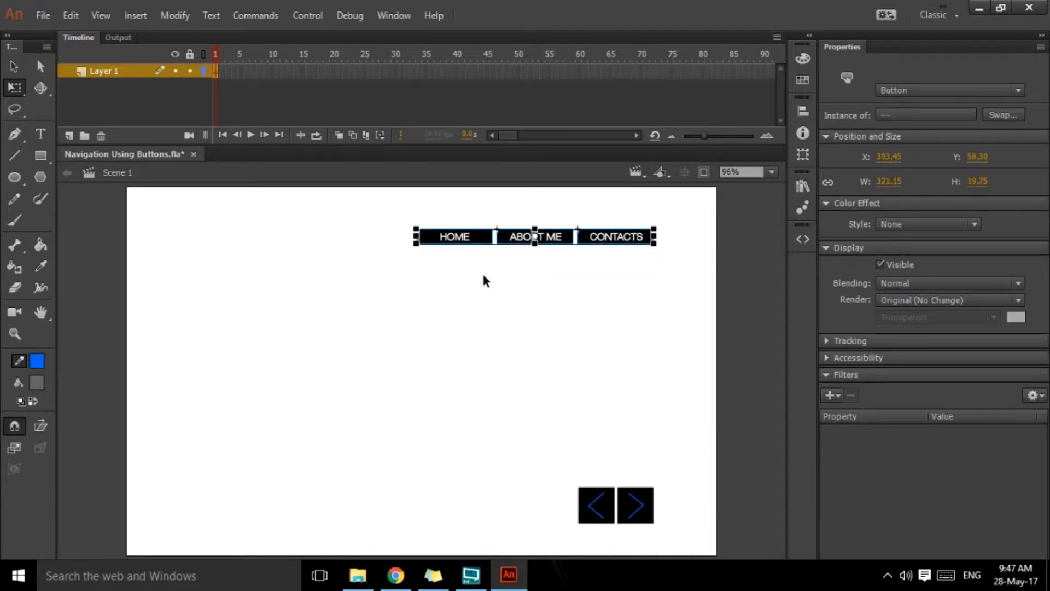
pyautogui.press('Delete')
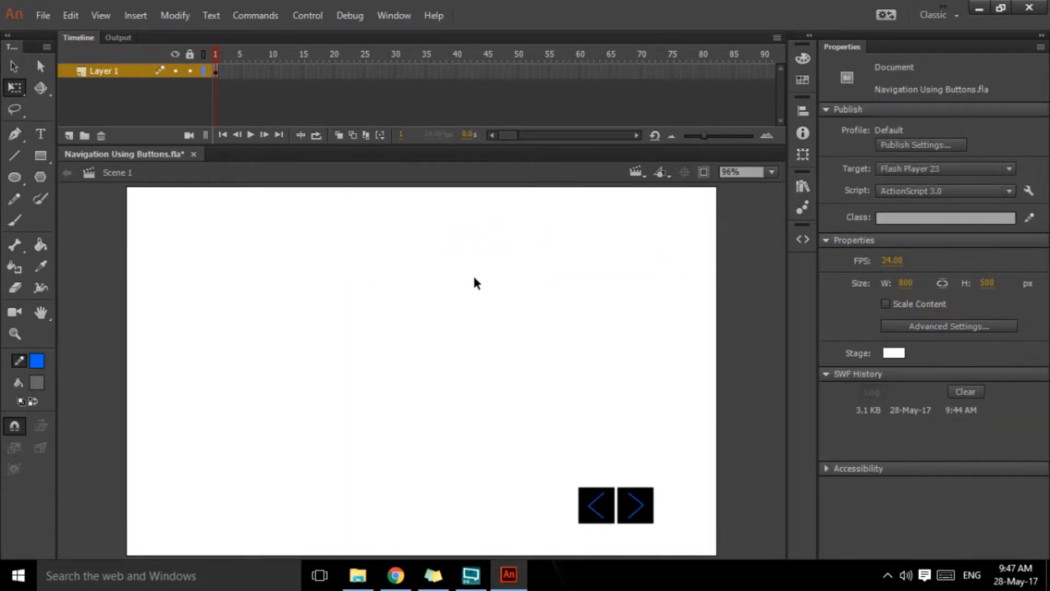
pyautogui.click(69, 135)
pyautogui.doubleClick(112, 72)
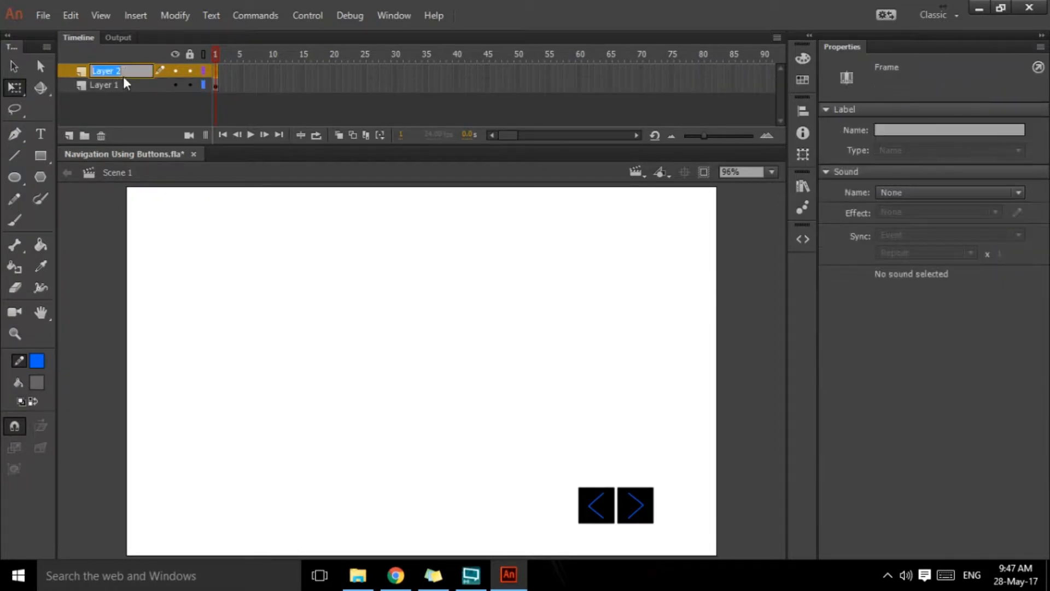
pyautogui.write('nav')
pyautogui.press('BackSpace')
pyautogui.press('BackSpace')
pyautogui.write('Main nav')
pyautogui.press('Return')
pyautogui.hotkey('ctrl', 'shift', 'v')
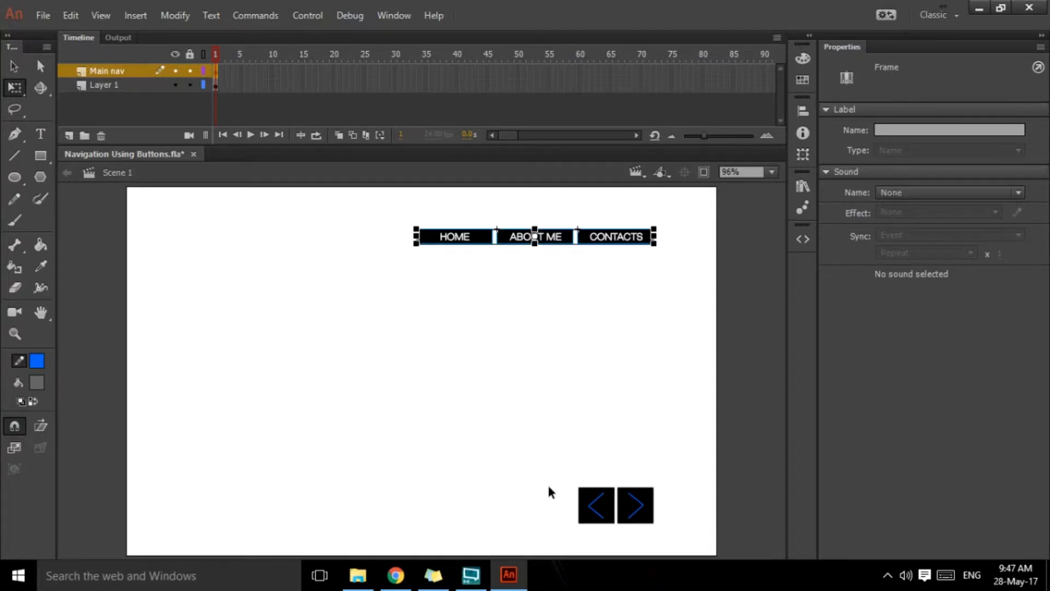
# Step: Move the previous and next arrow buttons from Layer 1 onto a new layer named contents, keeping their position
pyautogui.moveTo(584, 499); pyautogui.dragTo(676, 540)
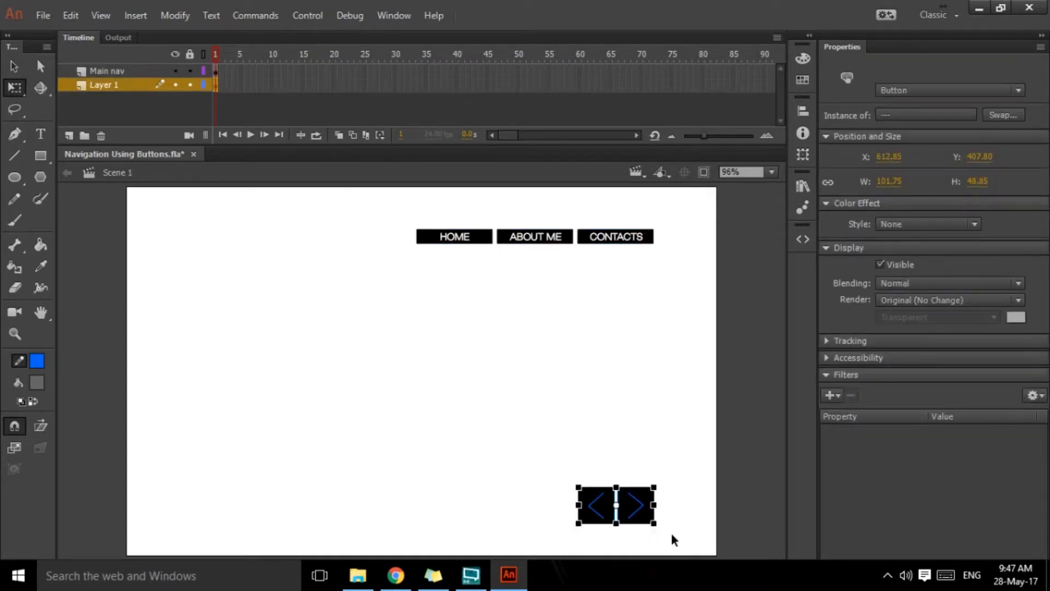
pyautogui.hotkey('ctrl', 'x')
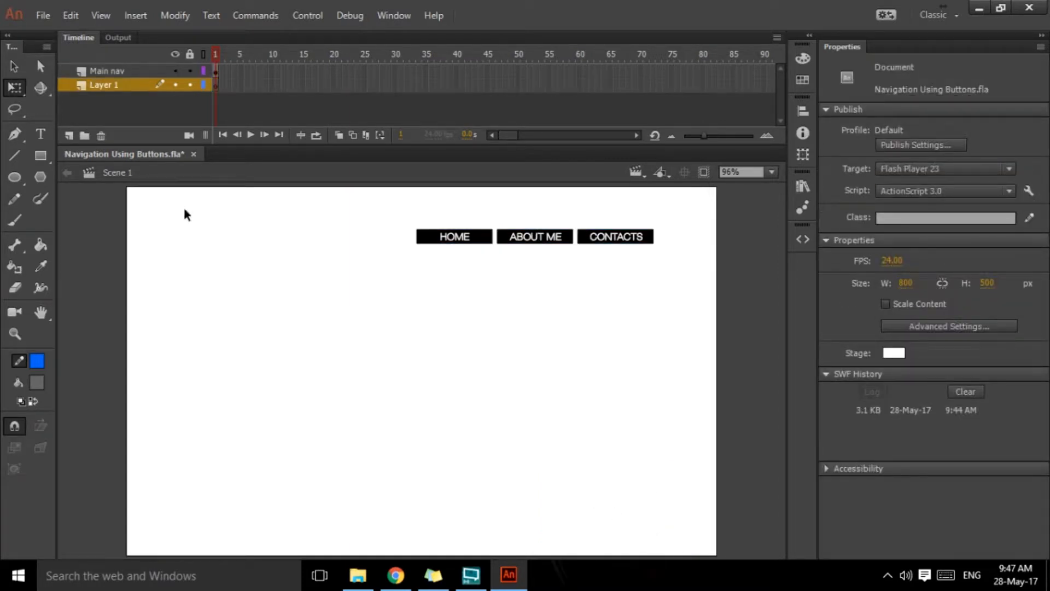
pyautogui.click(69, 135)
pyautogui.doubleClick(107, 86)
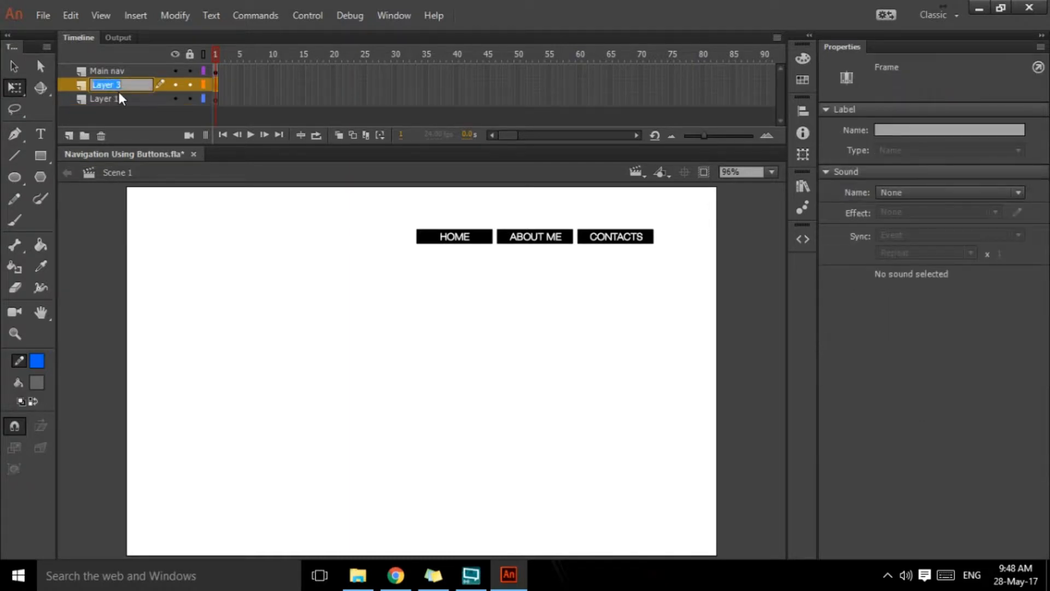
pyautogui.write('contents')
pyautogui.press('Return')
pyautogui.hotkey('ctrl', 'shift', 'v')
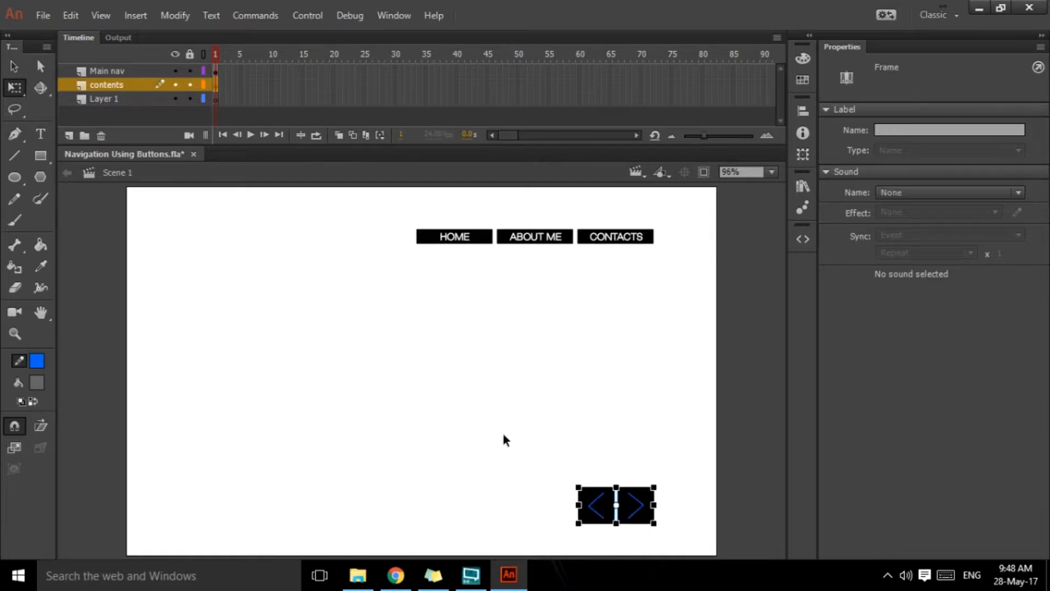
# Step: Rename Layer 1 as background
pyautogui.click(556, 493)
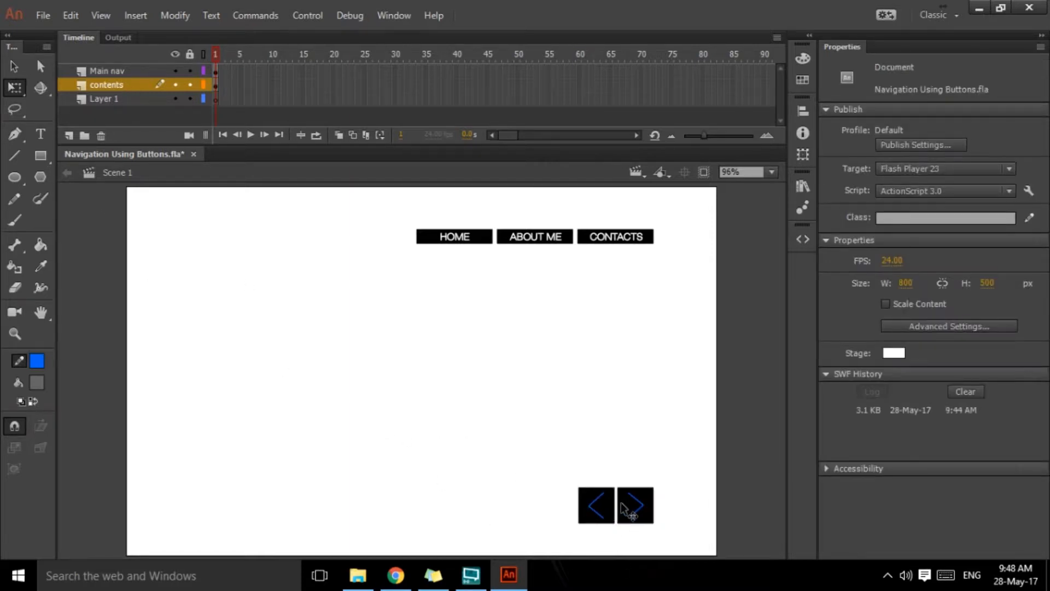
pyautogui.doubleClick(122, 99)
pyautogui.write('background')
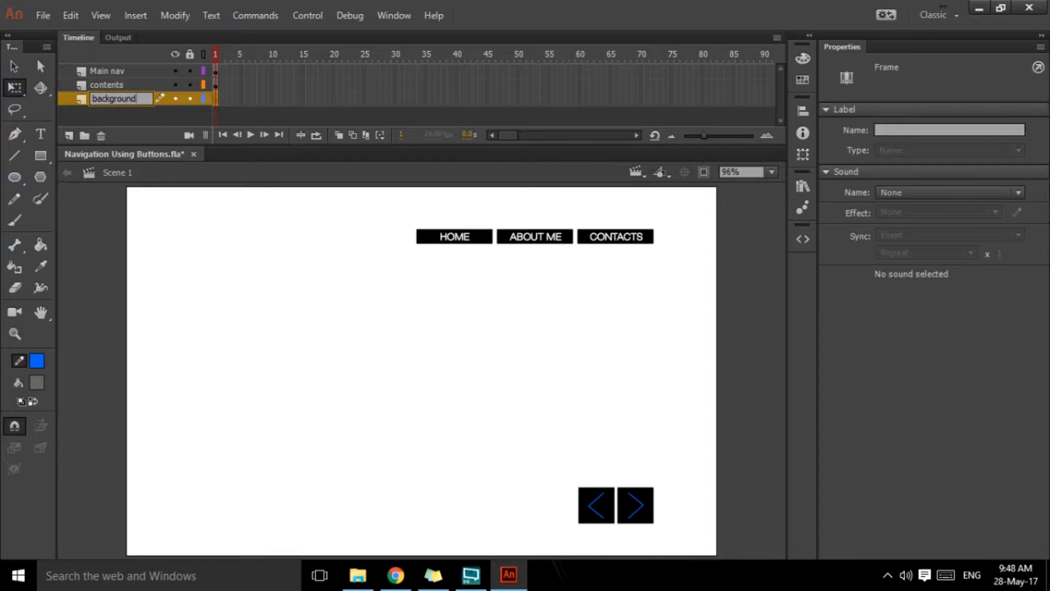
pyautogui.press('Return')
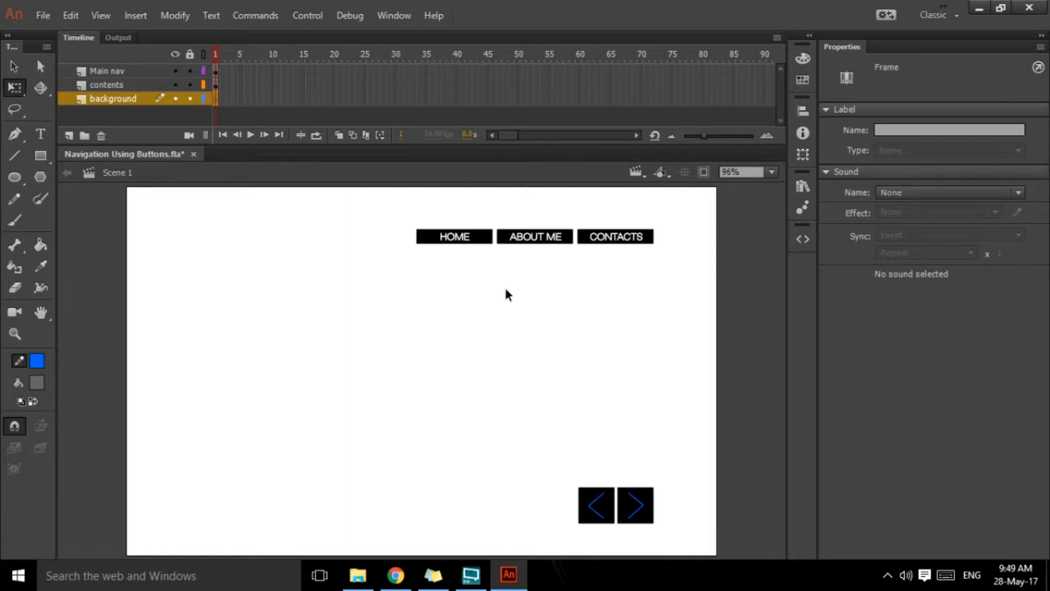
# Step: On the contents layer, insert a keyframe at frame 10 with the arrow buttons deleted and a blank keyframe at frame 20
pyautogui.click(218, 82)
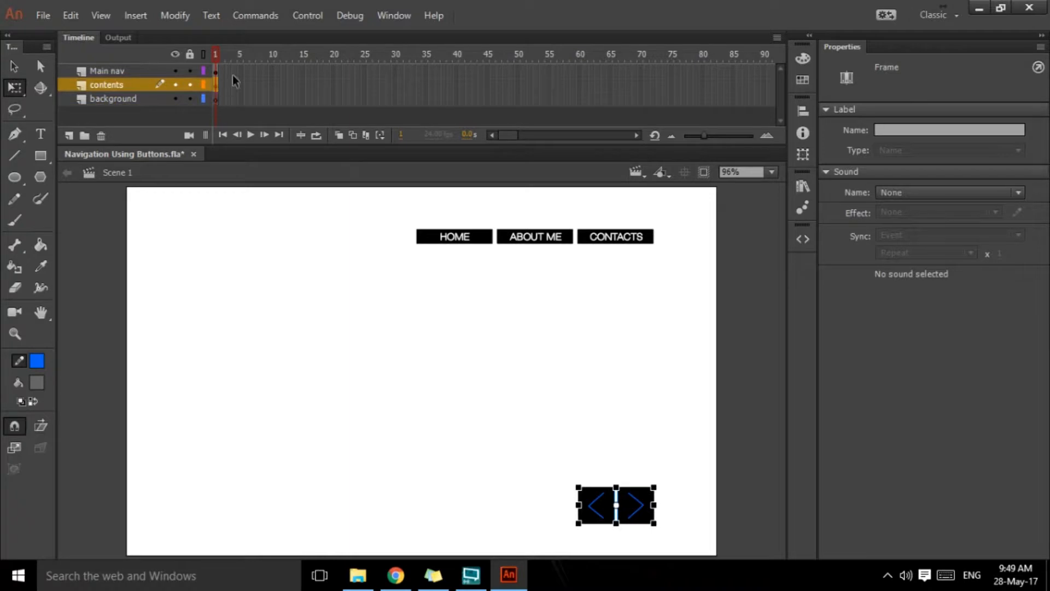
pyautogui.click(271, 88)
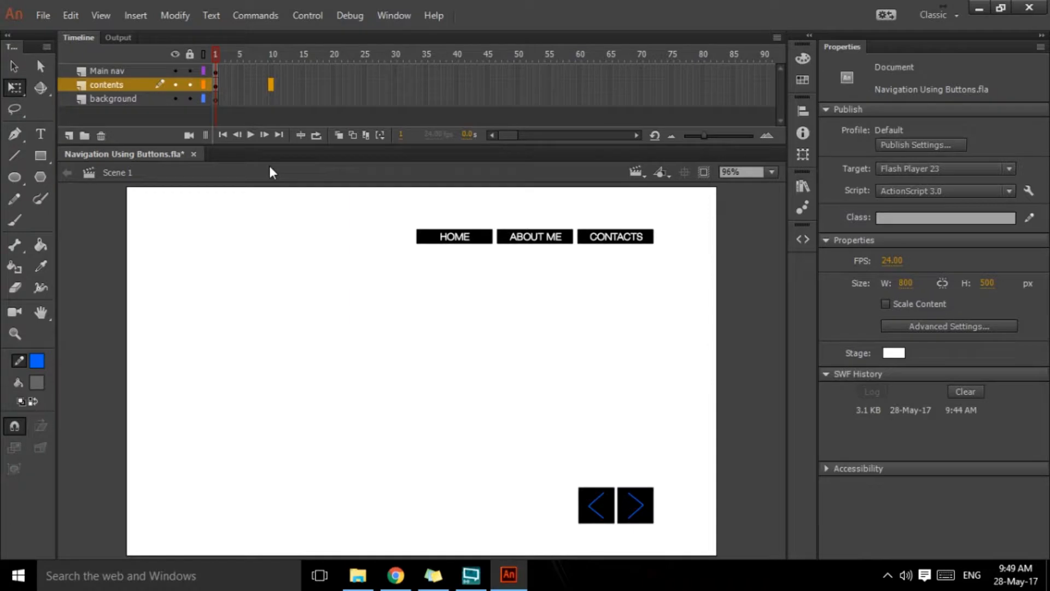
pyautogui.press('F6')
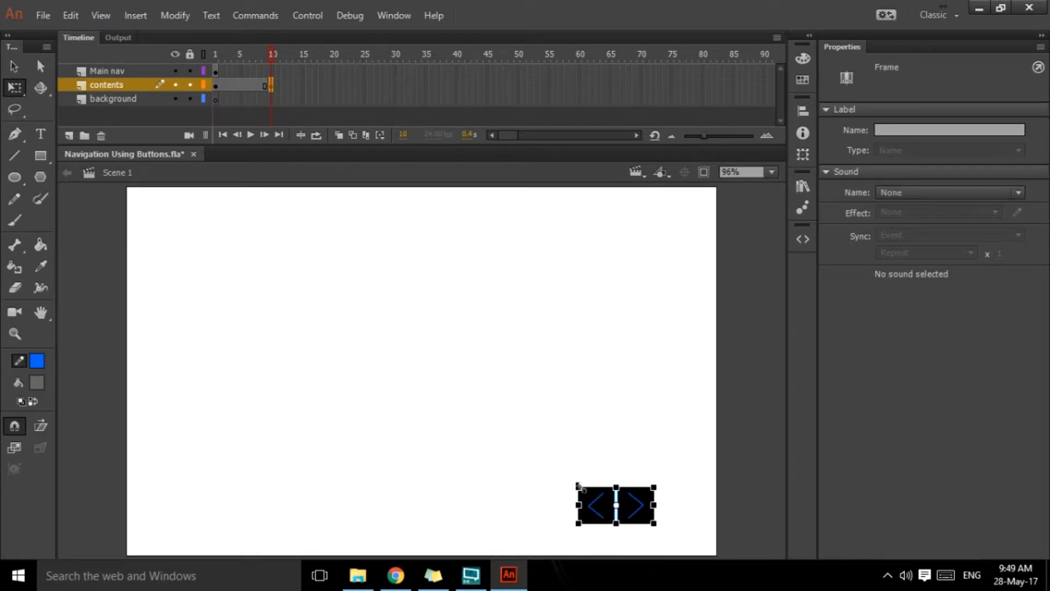
pyautogui.press('Delete')
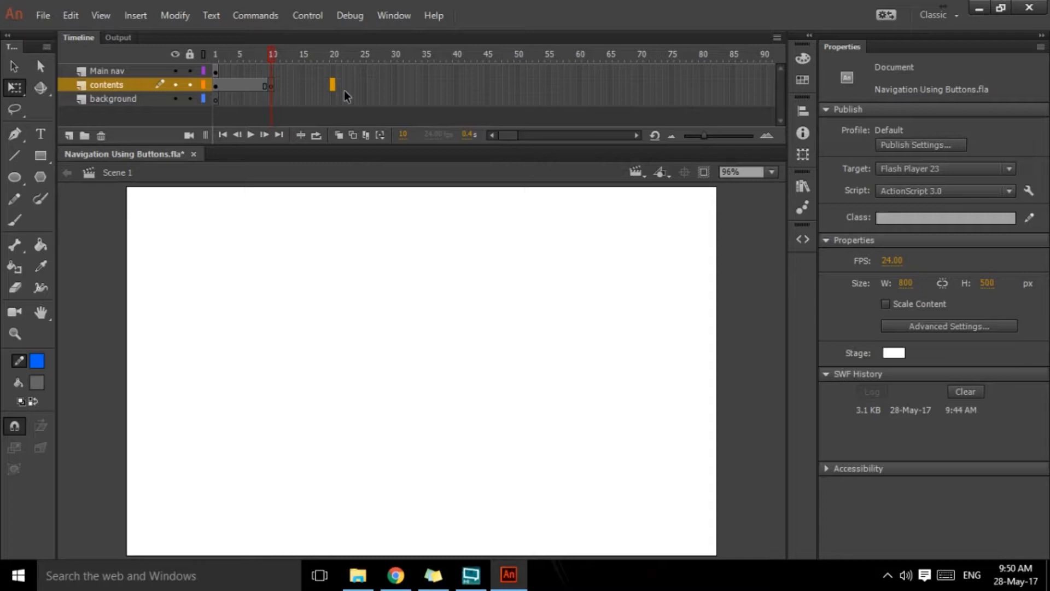
pyautogui.press('F7')
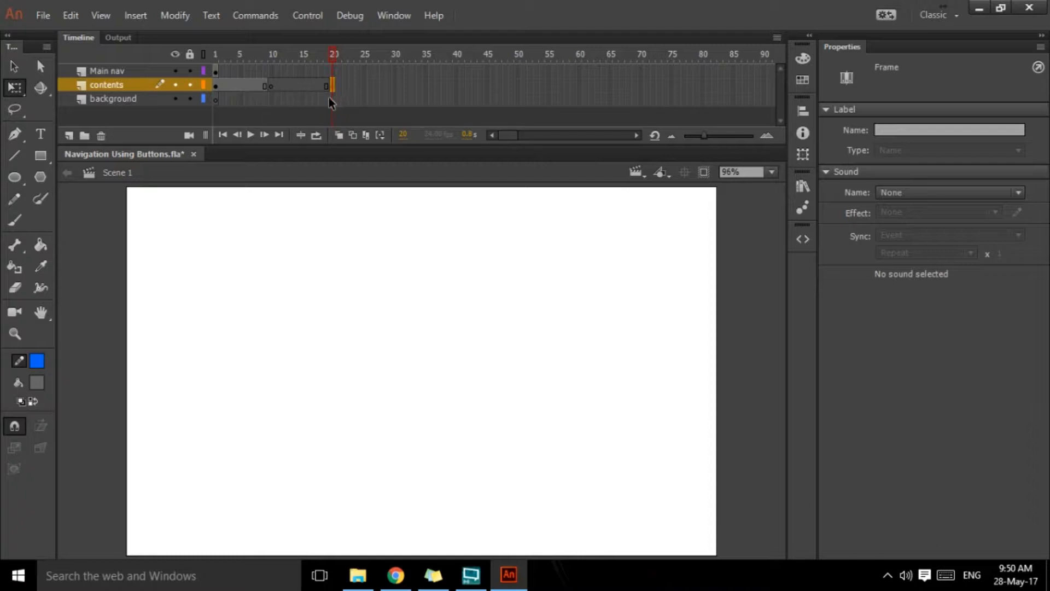
# Step: Go back to frame 1 and check the HOME button's properties and the symbols in the library
pyautogui.moveTo(333, 54); pyautogui.dragTo(201, 68)
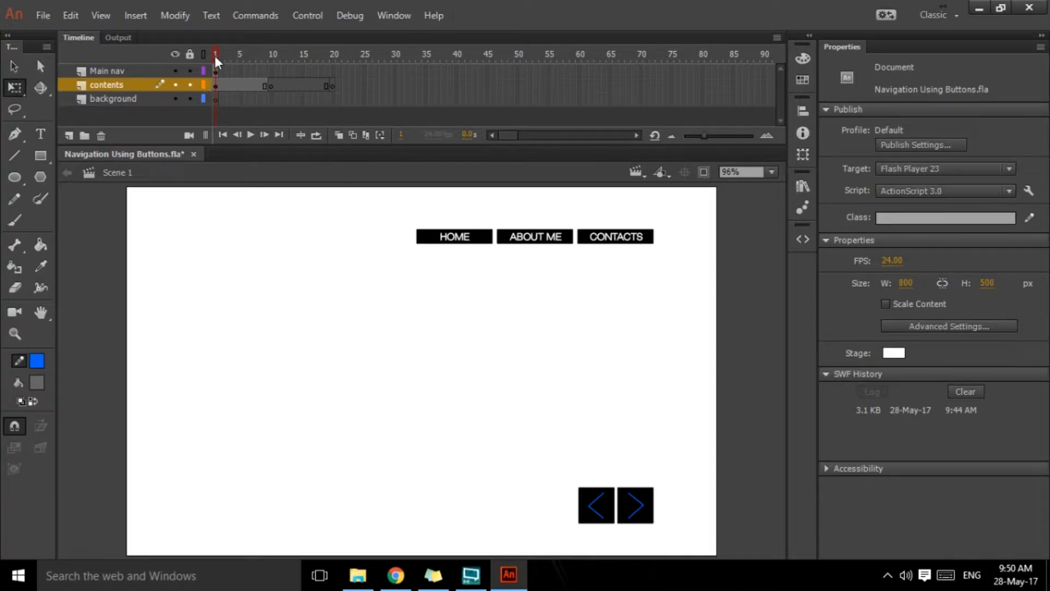
pyautogui.moveTo(216, 60); pyautogui.dragTo(216, 93)
pyautogui.click(442, 241)
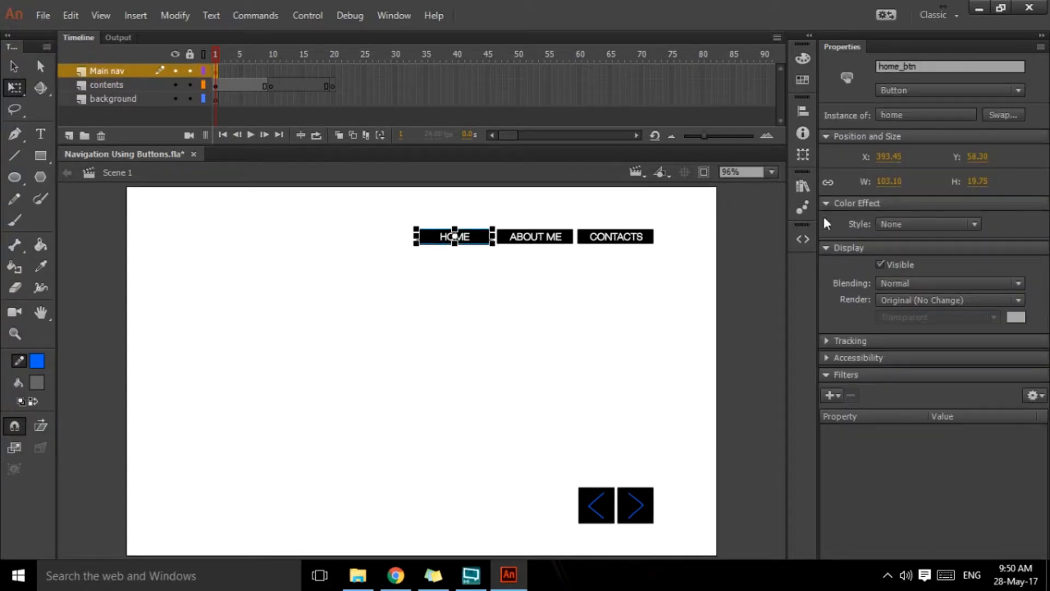
pyautogui.click(802, 187)
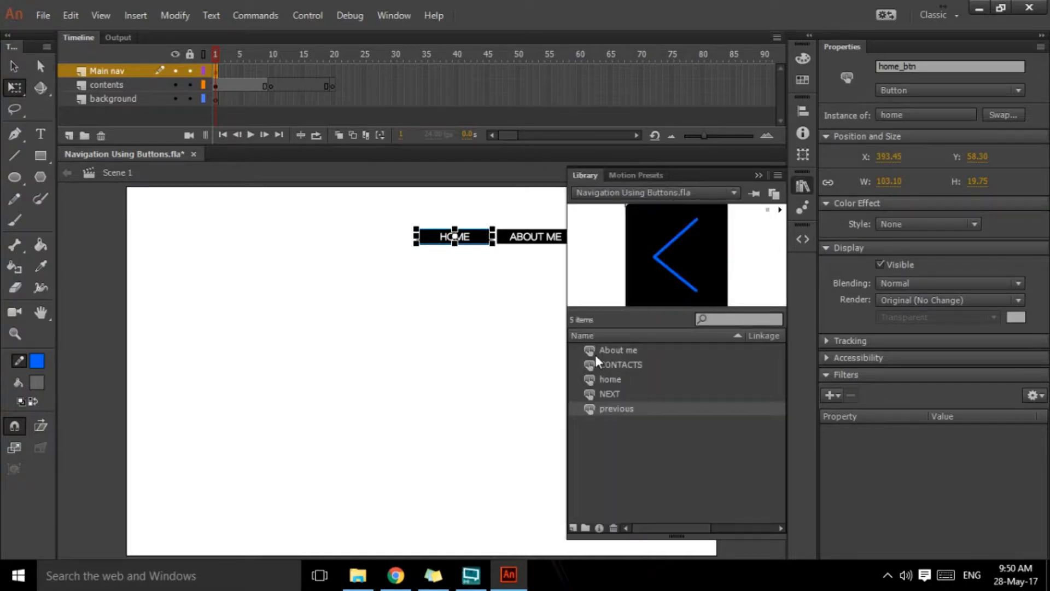
pyautogui.click(283, 225)
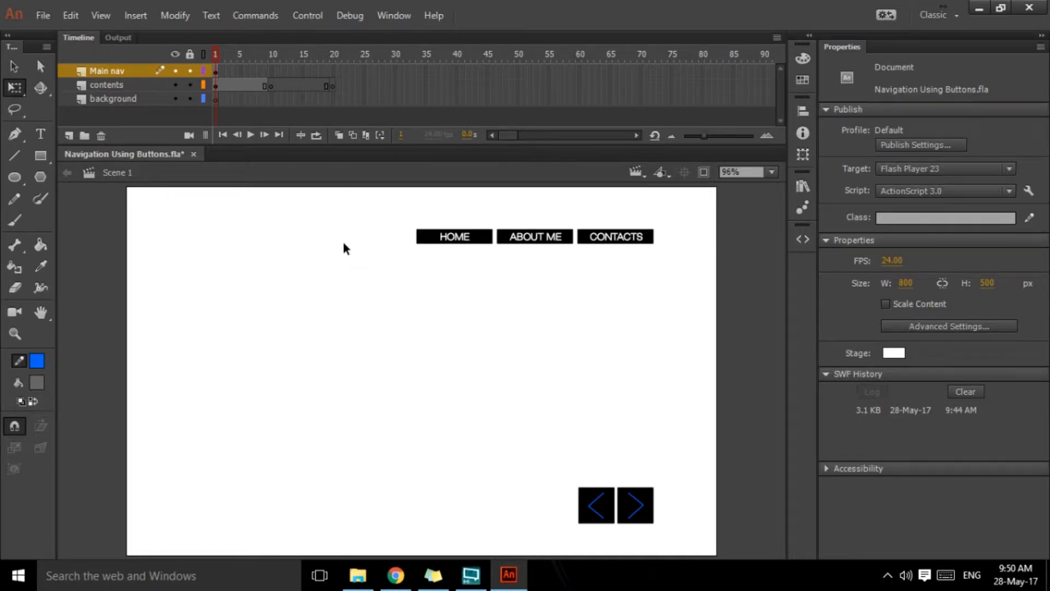
# Step: Give the first frame span of the contents layer the frame label home
pyautogui.click(238, 86)
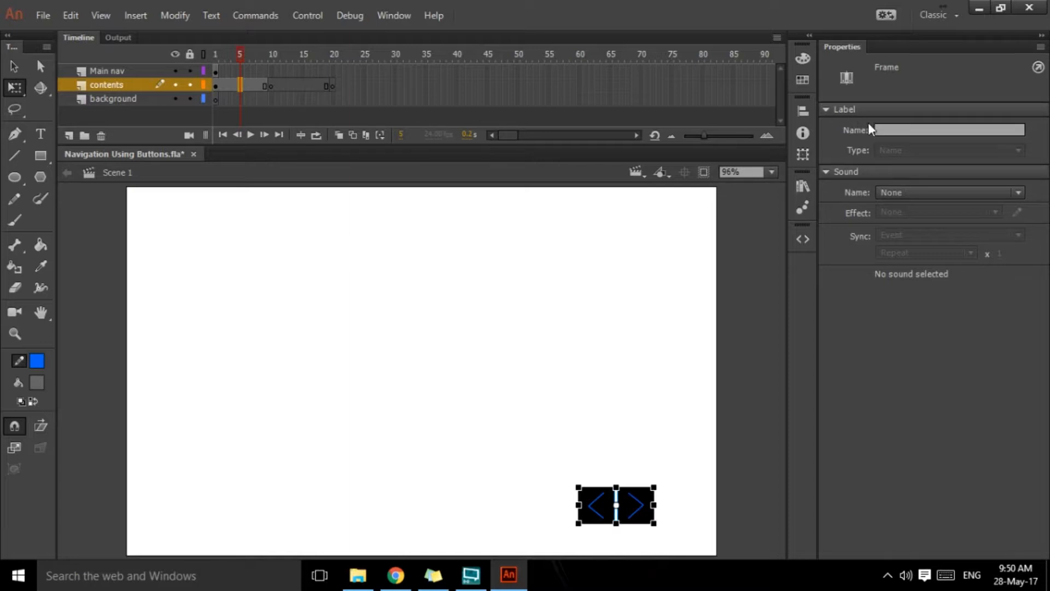
pyautogui.click(890, 129)
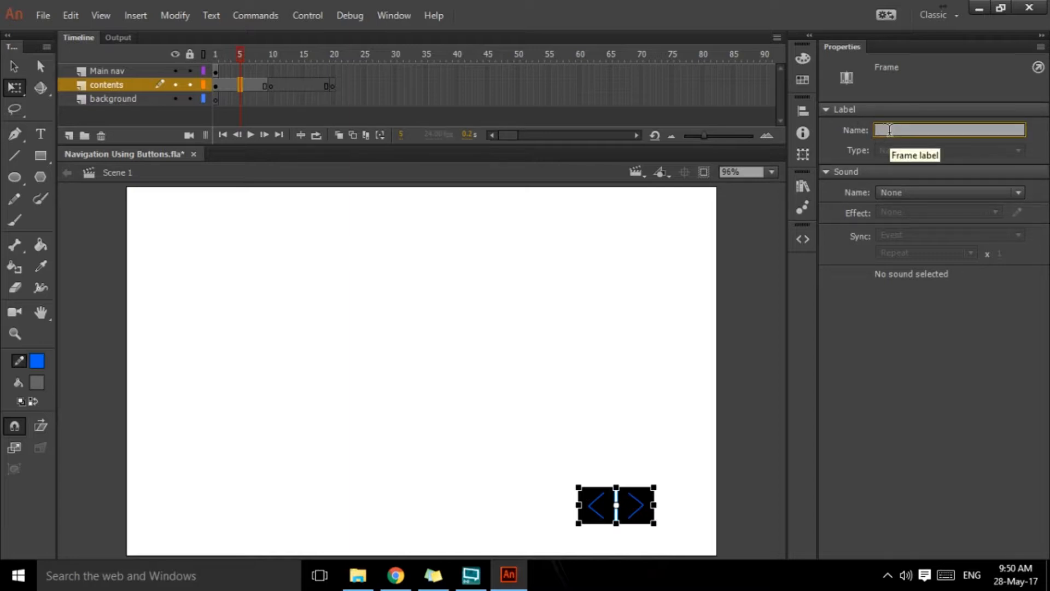
pyautogui.write('home')
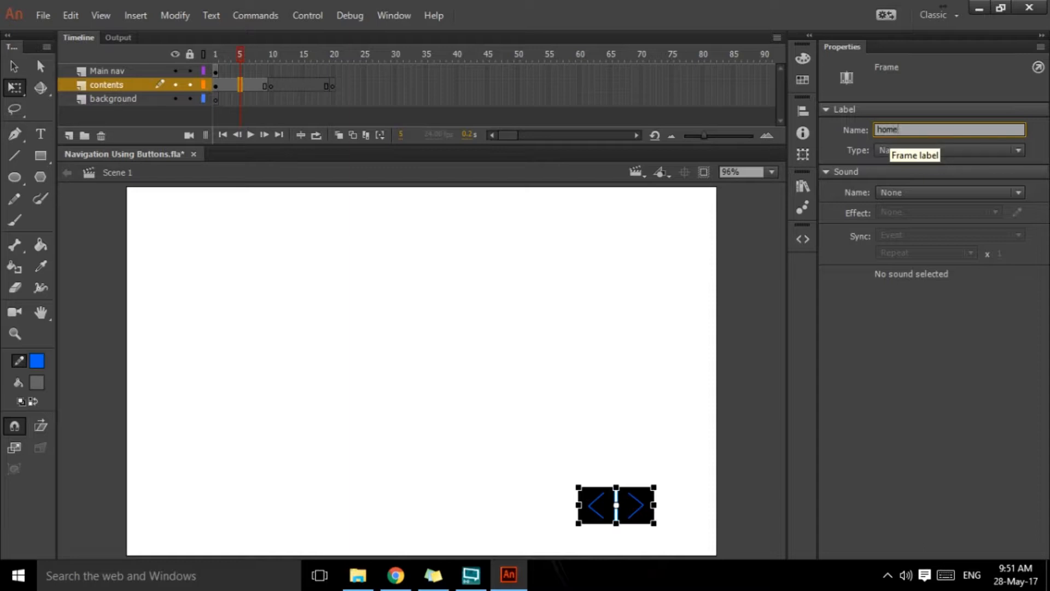
pyautogui.press('Return')
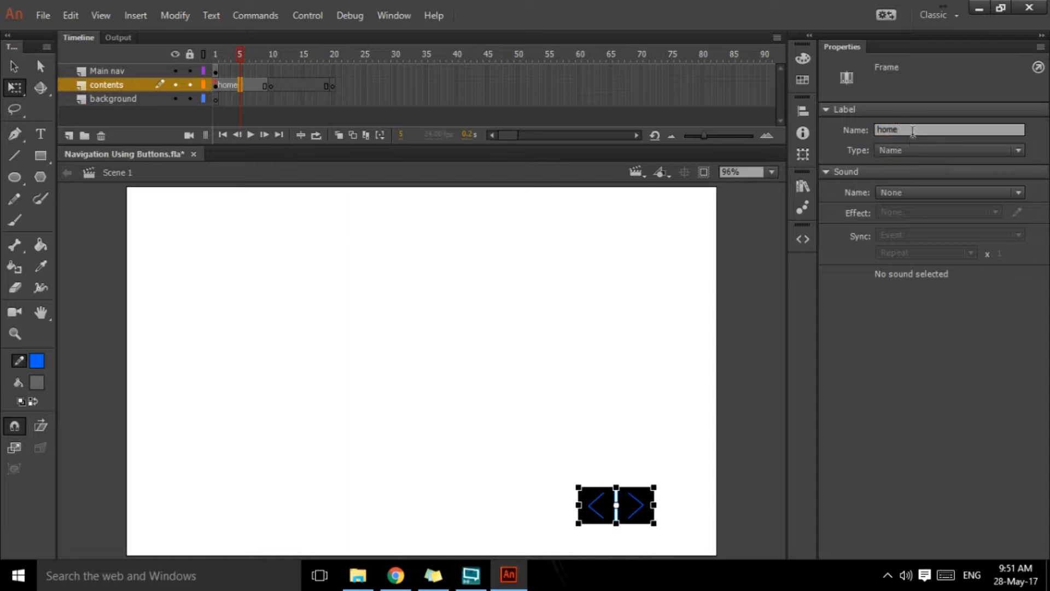
# Step: Give the contents layer's frame span starting at frame 10 the frame label about
pyautogui.click(254, 54)
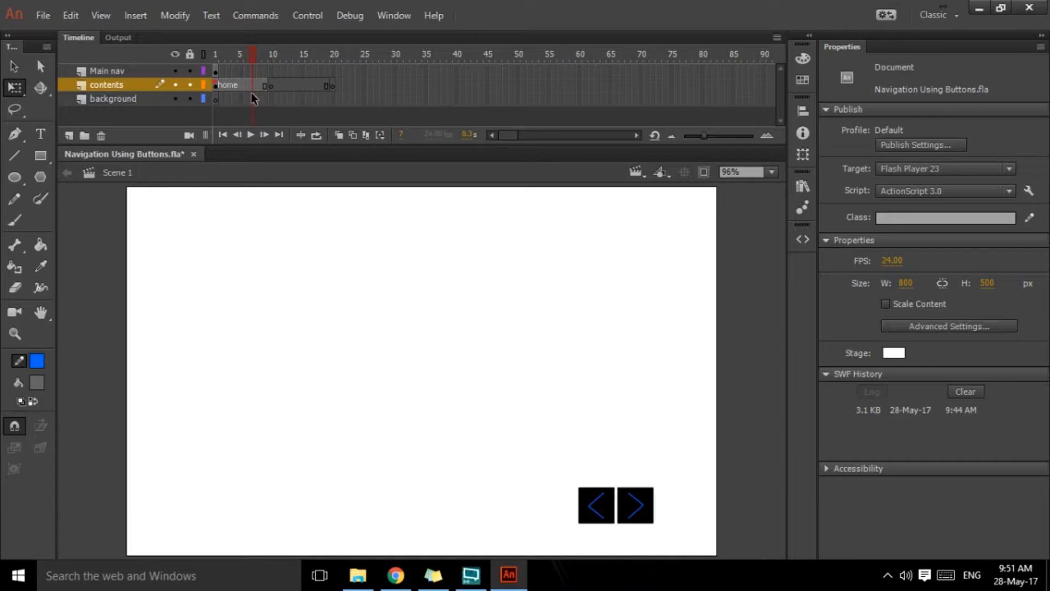
pyautogui.moveTo(253, 52); pyautogui.dragTo(215, 58)
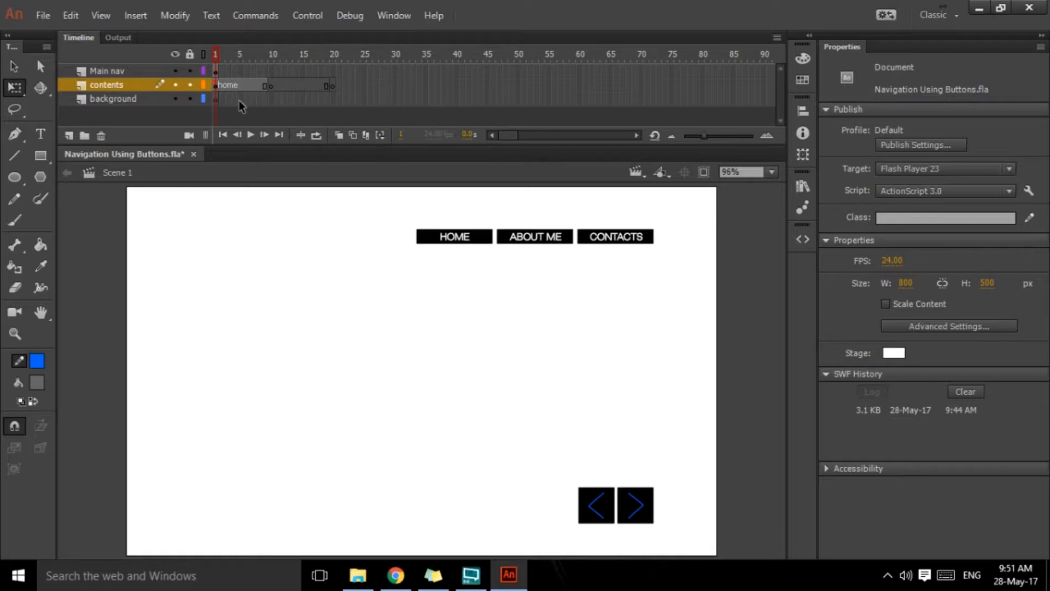
pyautogui.click(290, 86)
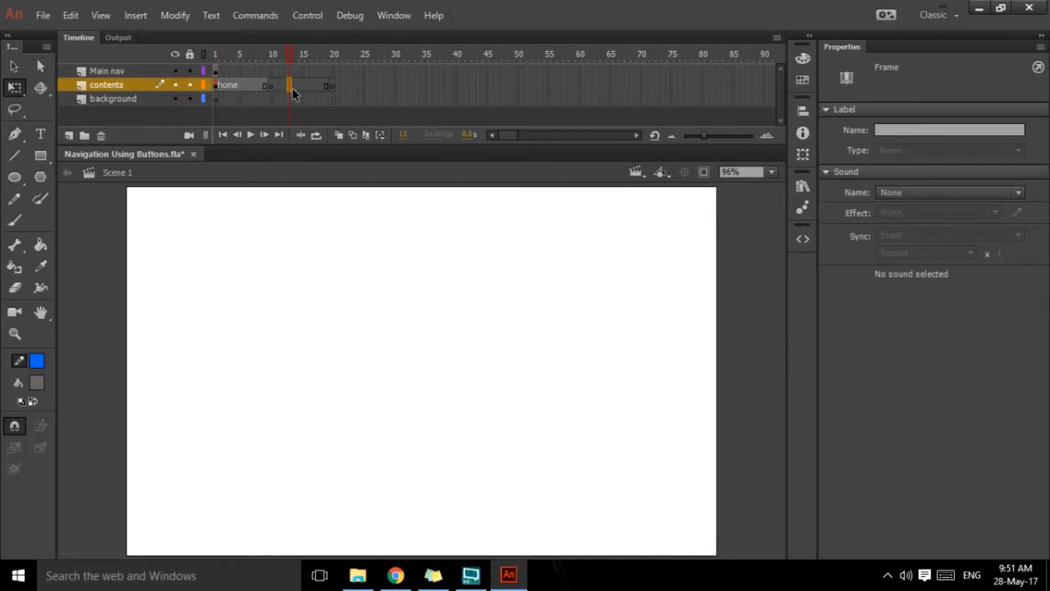
pyautogui.click(910, 129)
pyautogui.write('about')
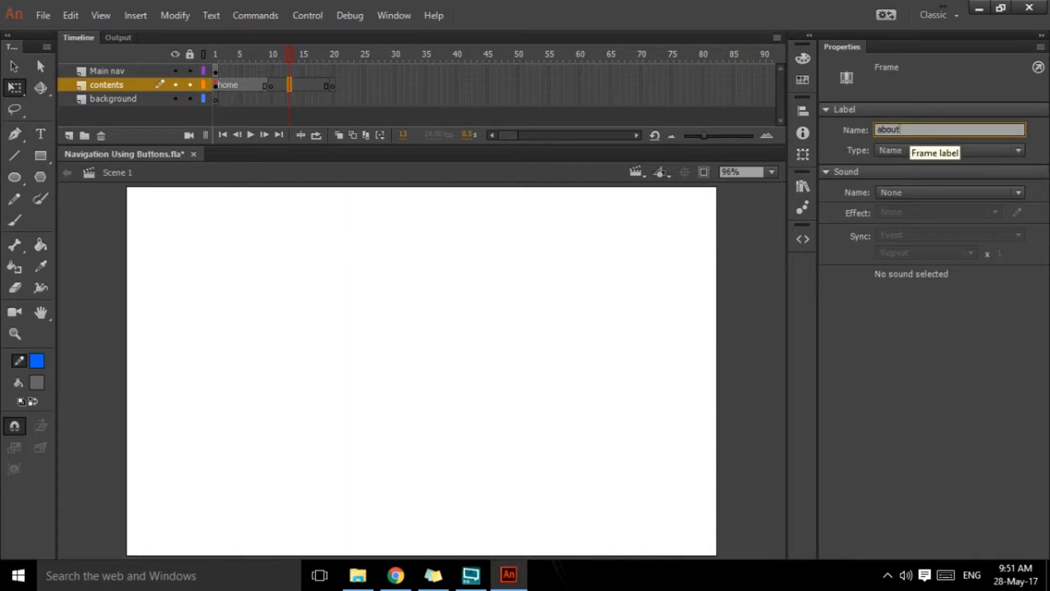
pyautogui.press('Return')
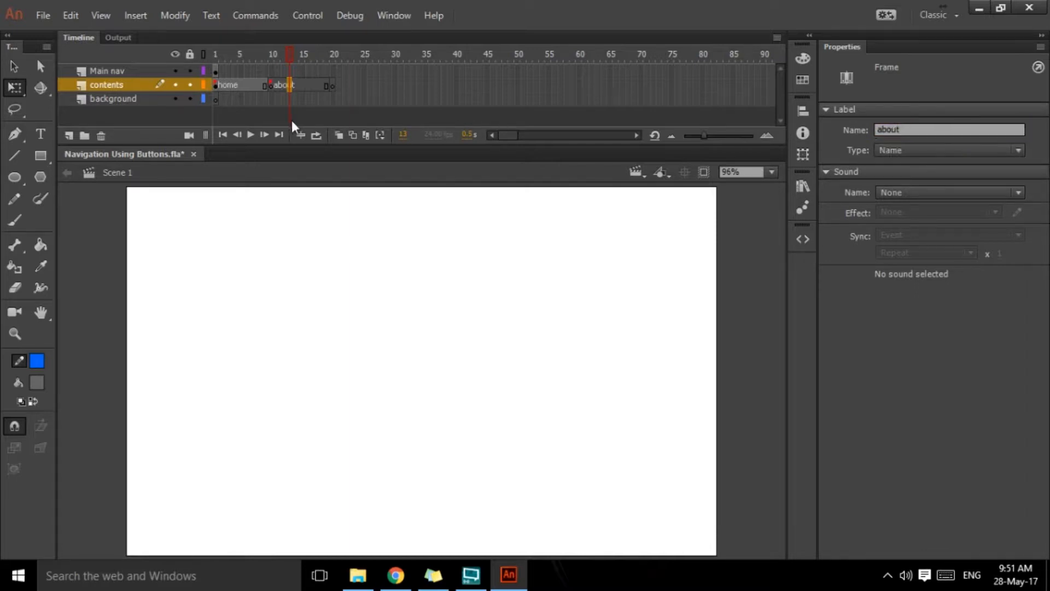
# Step: Extend the contents layer's span starting at frame 20 to frame 29 and give it the frame label contact
pyautogui.click(334, 83)
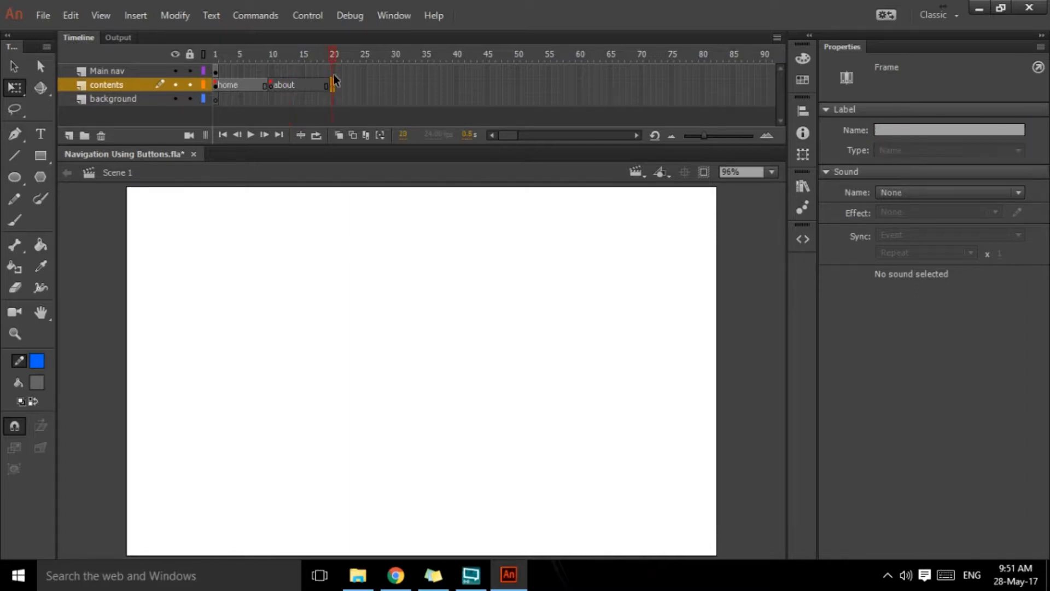
pyautogui.click(388, 86)
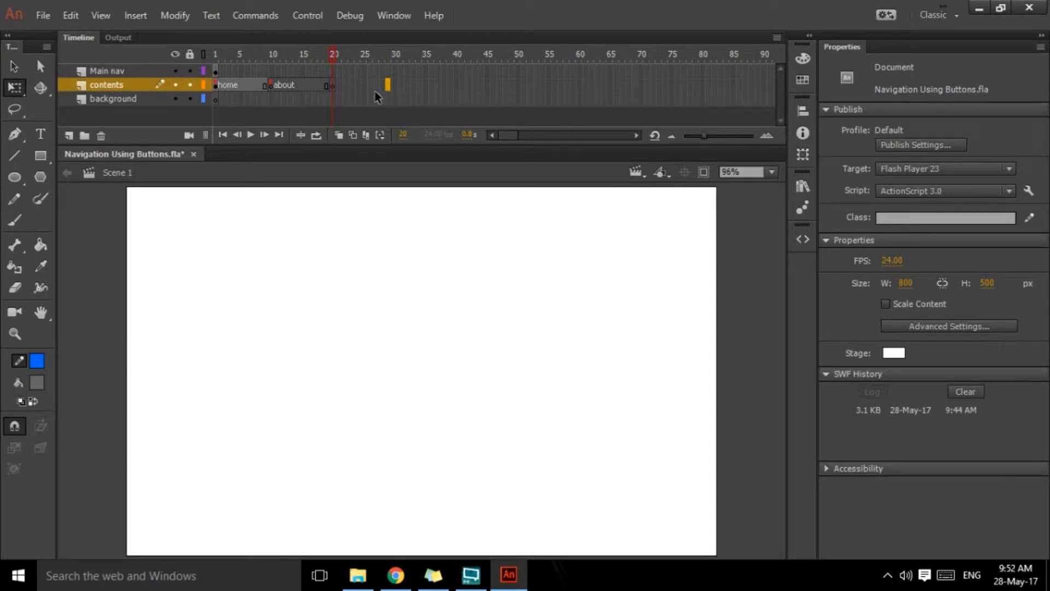
pyautogui.press('F5')
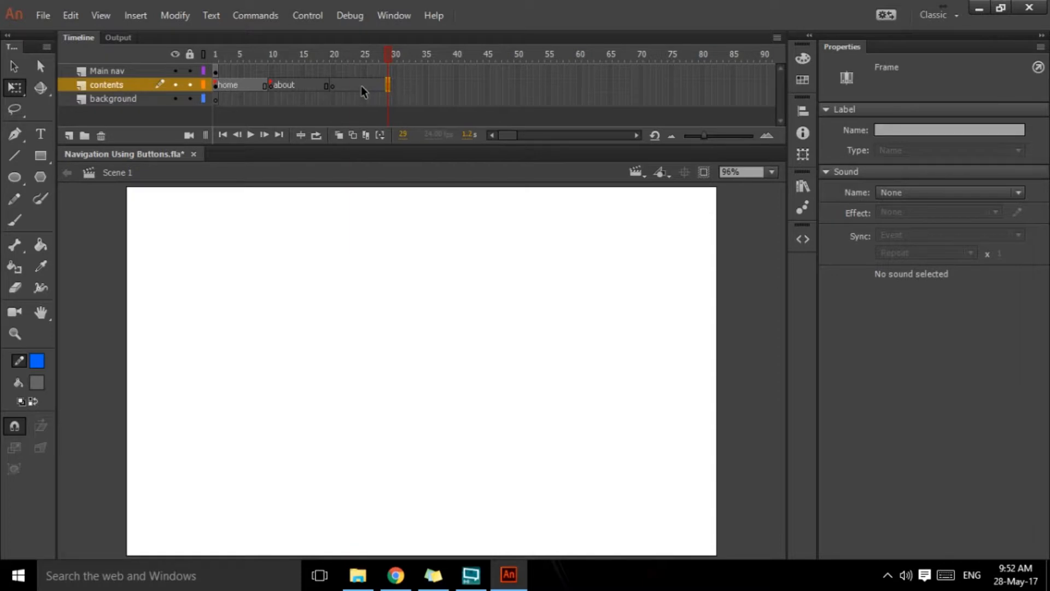
pyautogui.click(925, 130)
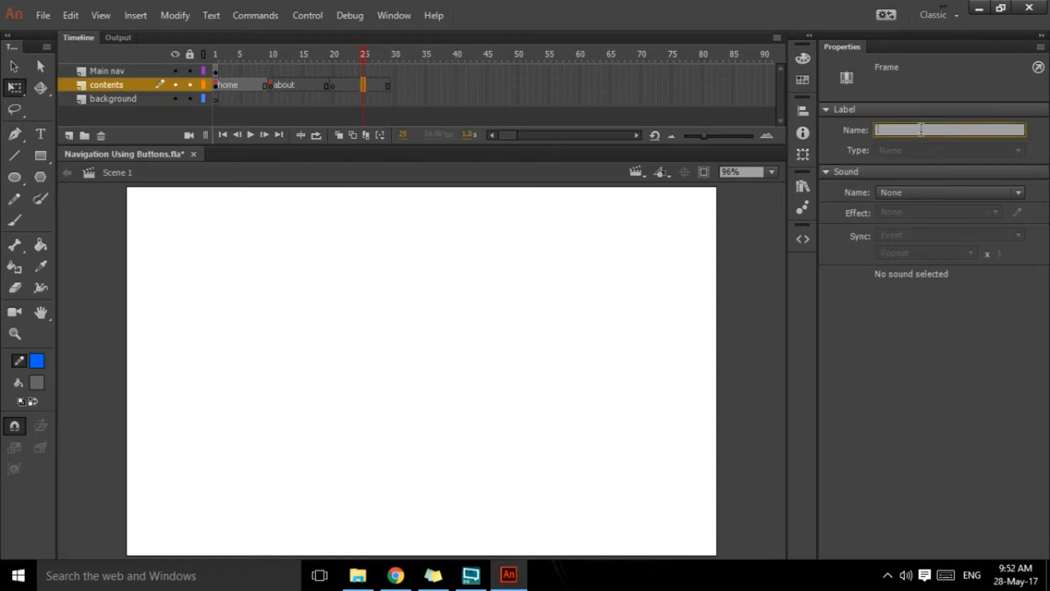
pyautogui.write('contact')
pyautogui.press('Return')
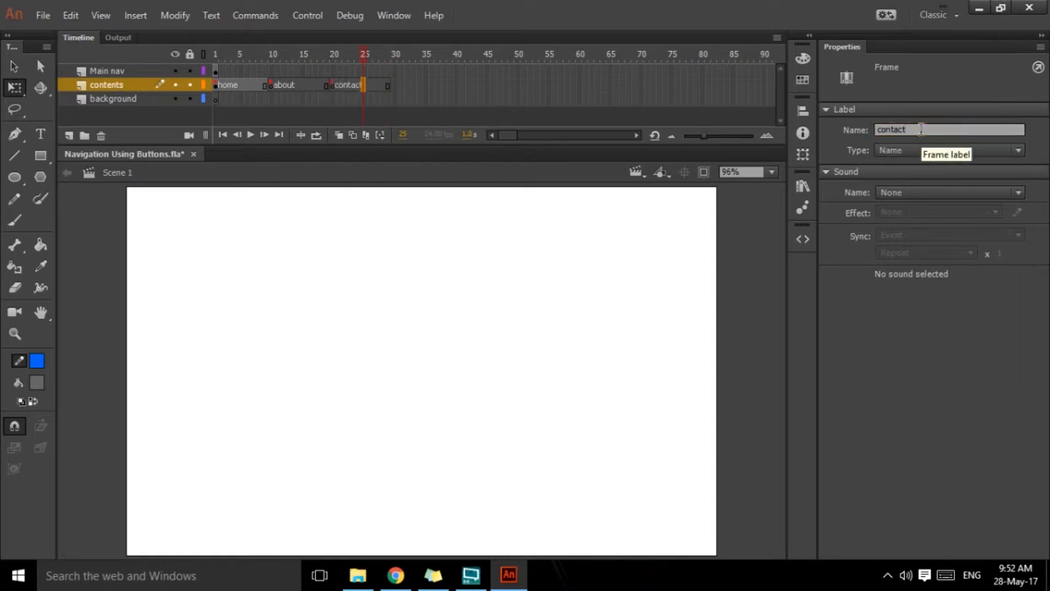
# Step: Extend the Main nav layer's frame span to frame 29
pyautogui.moveTo(362, 55); pyautogui.dragTo(221, 71)
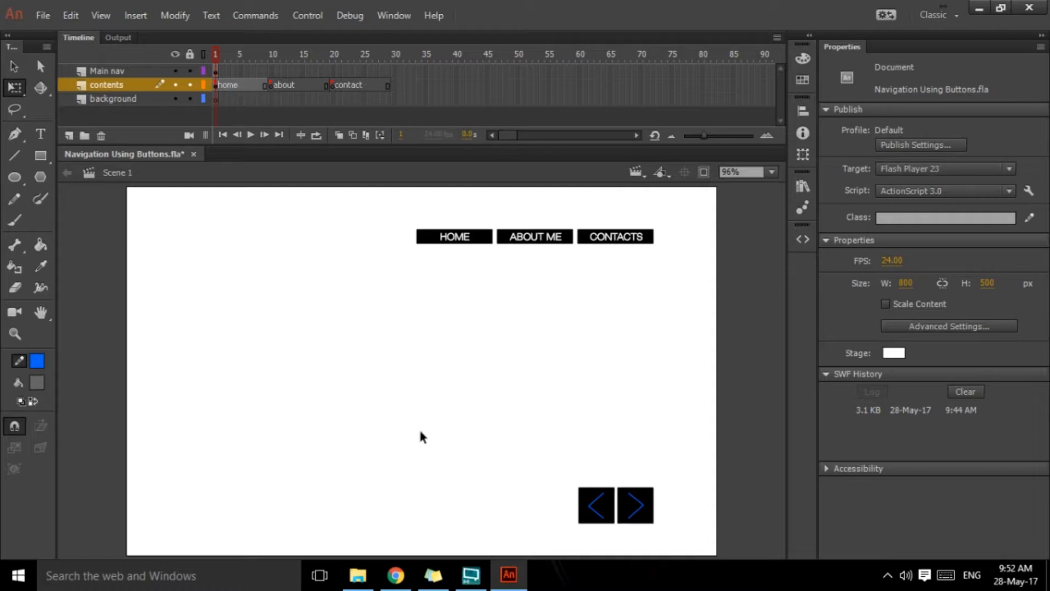
pyautogui.moveTo(557, 457); pyautogui.dragTo(667, 543)
pyautogui.click(480, 380)
pyautogui.click(218, 72)
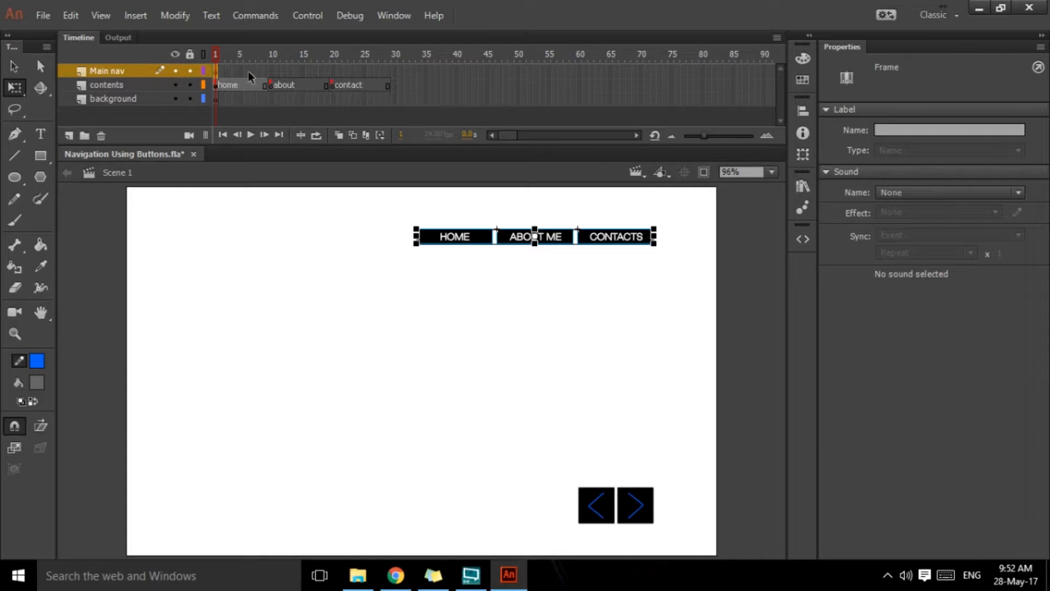
pyautogui.click(388, 69)
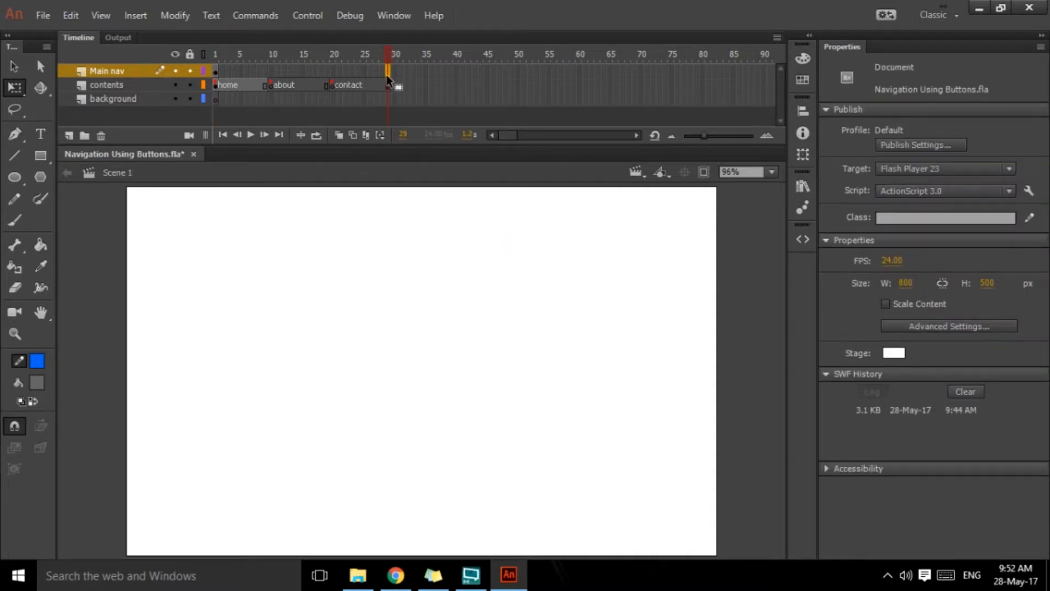
pyautogui.click(386, 72)
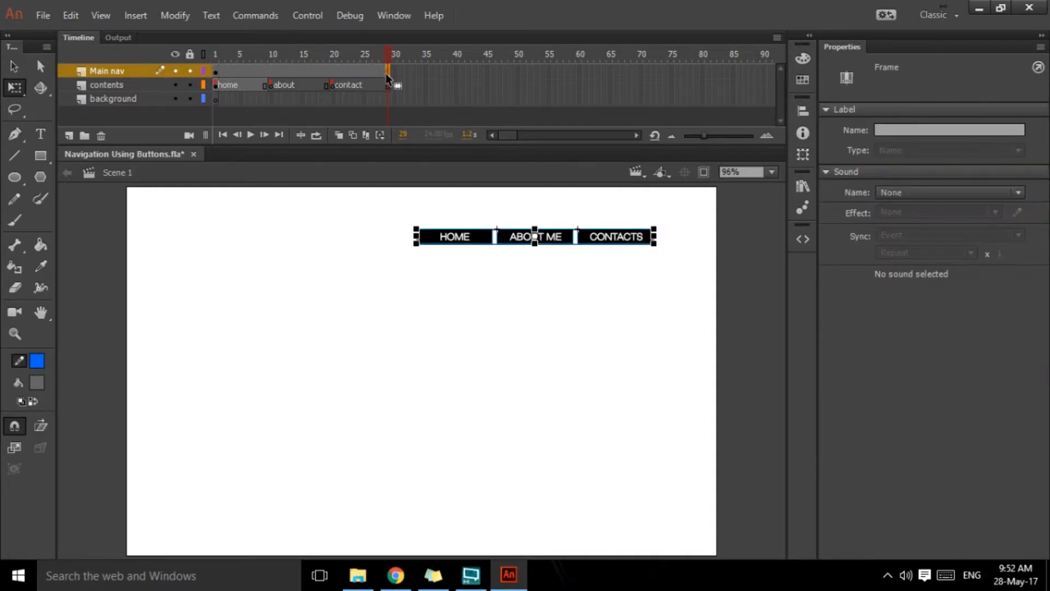
# Step: Draw a grey rectangle with a blue outline covering the whole stage on frame 1 of the background layer
pyautogui.moveTo(389, 50); pyautogui.dragTo(206, 74)
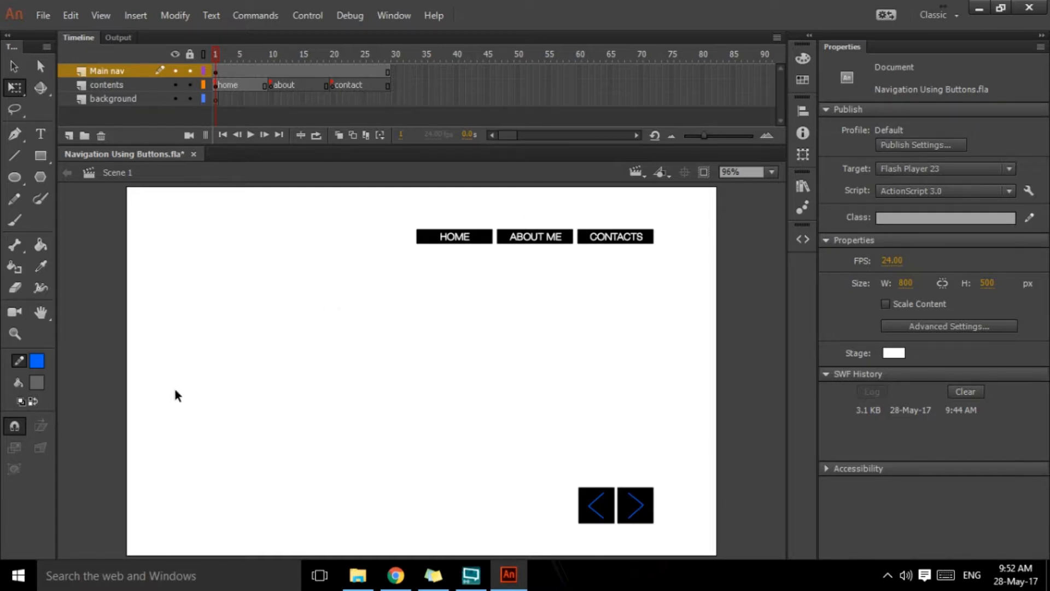
pyautogui.click(216, 98)
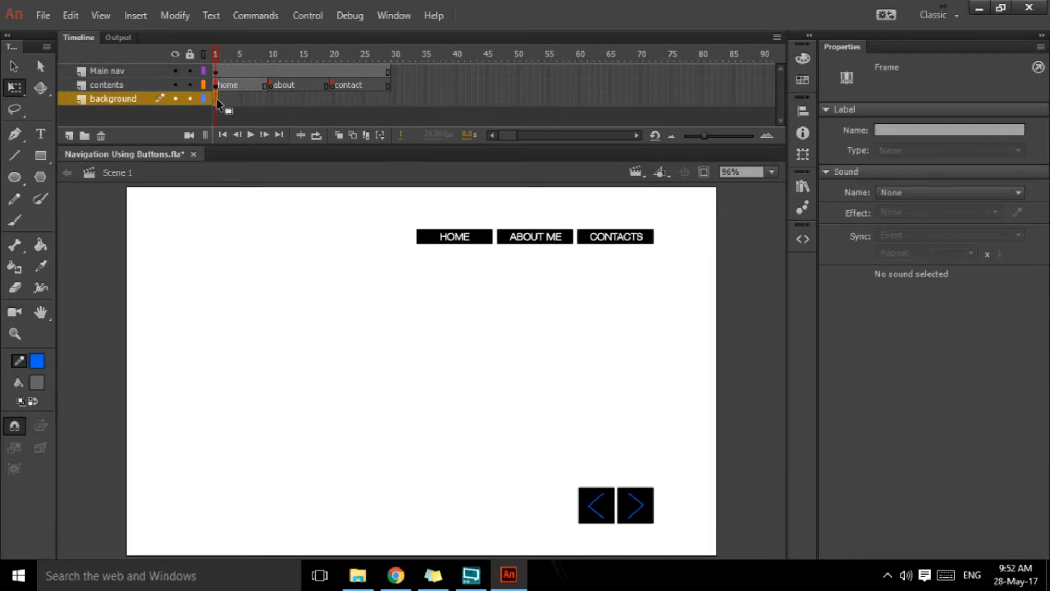
pyautogui.click(37, 382)
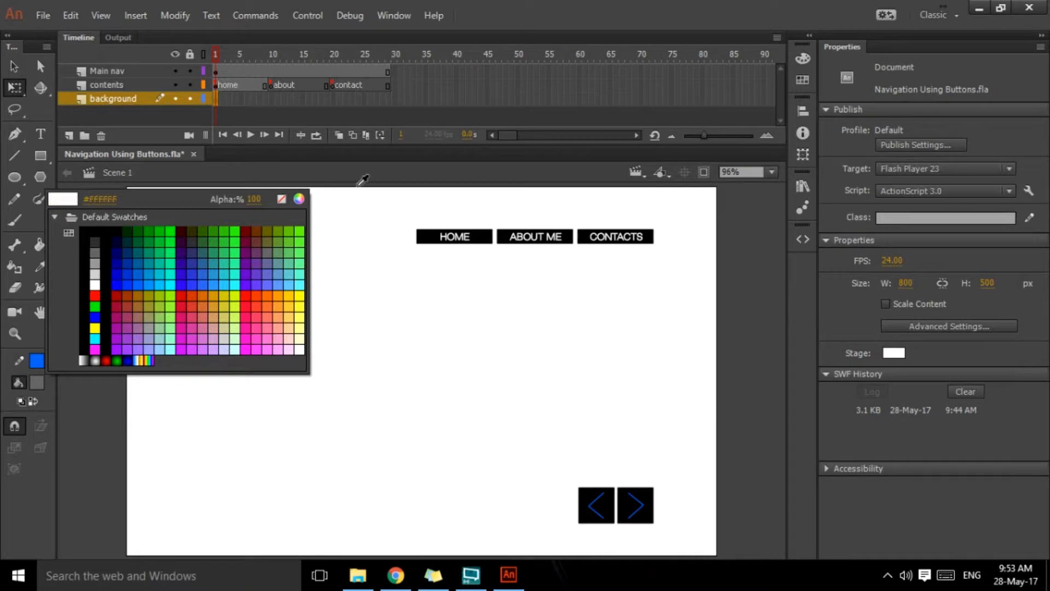
pyautogui.click(10, 68)
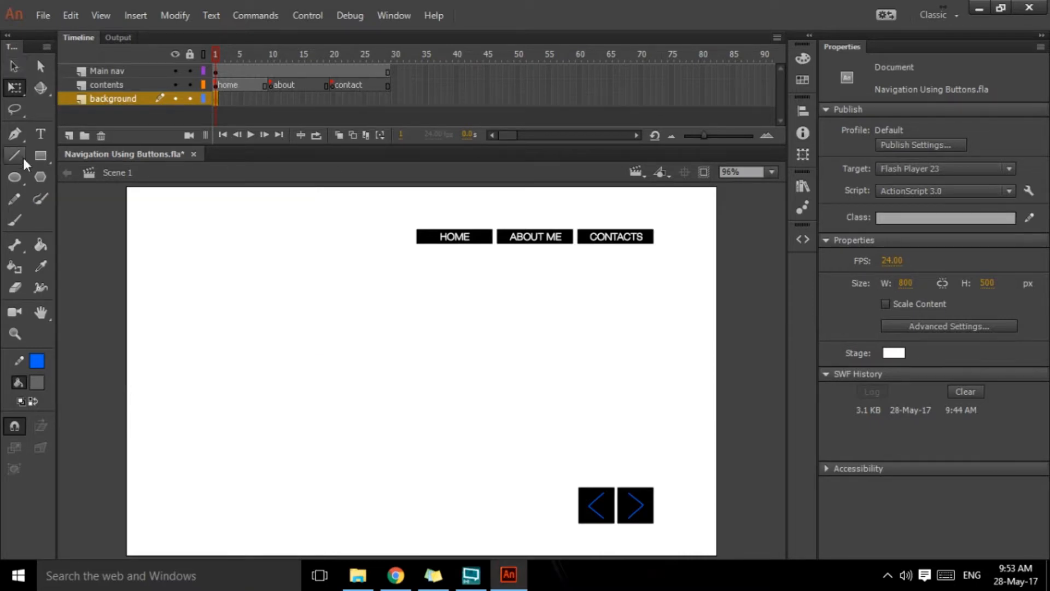
pyautogui.click(40, 155)
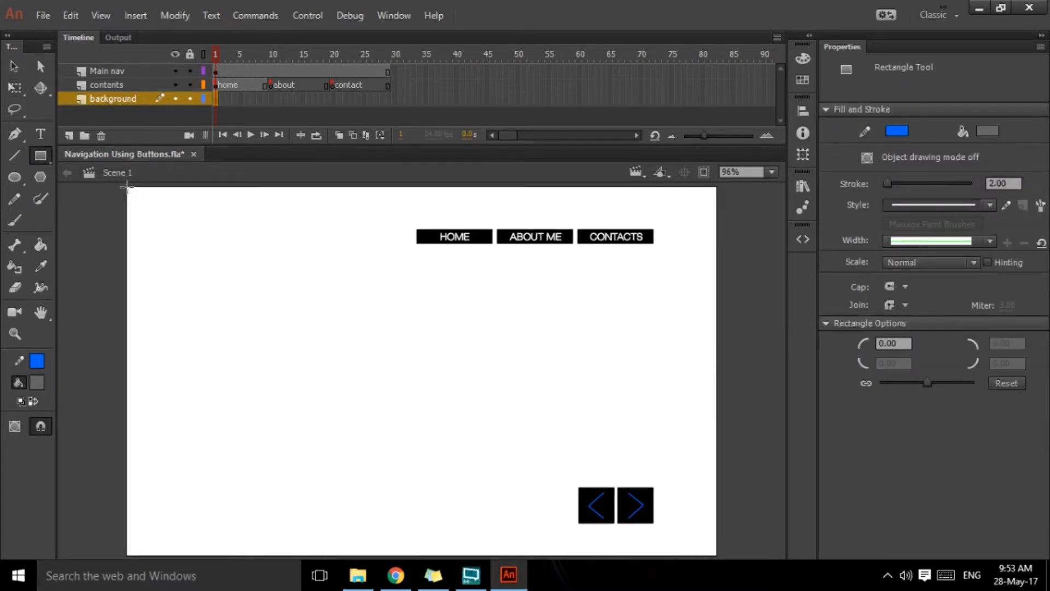
pyautogui.moveTo(126, 187); pyautogui.dragTo(716, 555)
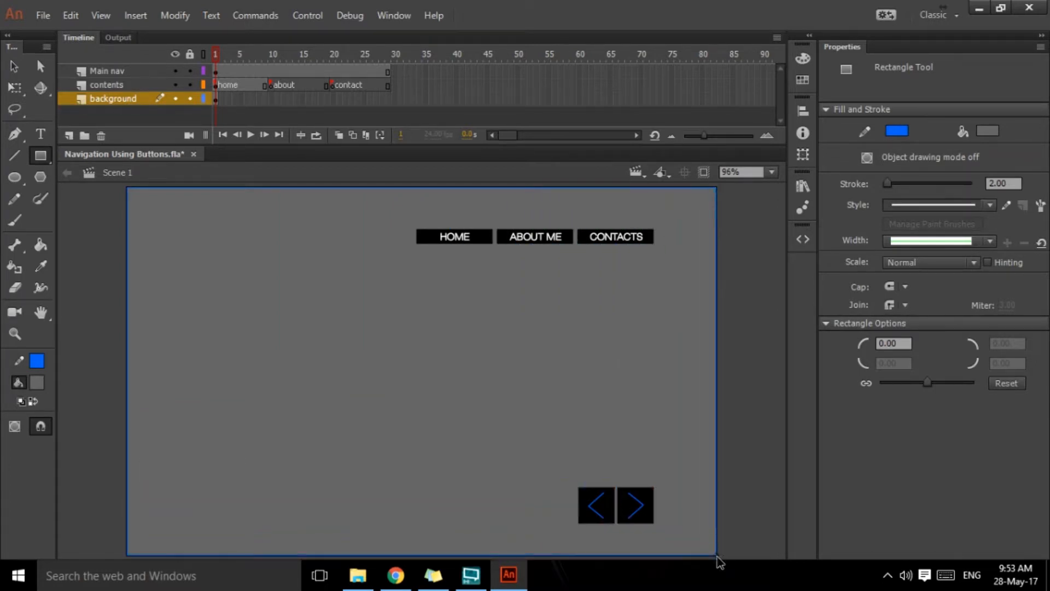
# Step: Delete the blue outline of the background rectangle
pyautogui.click(13, 66)
pyautogui.click(195, 189)
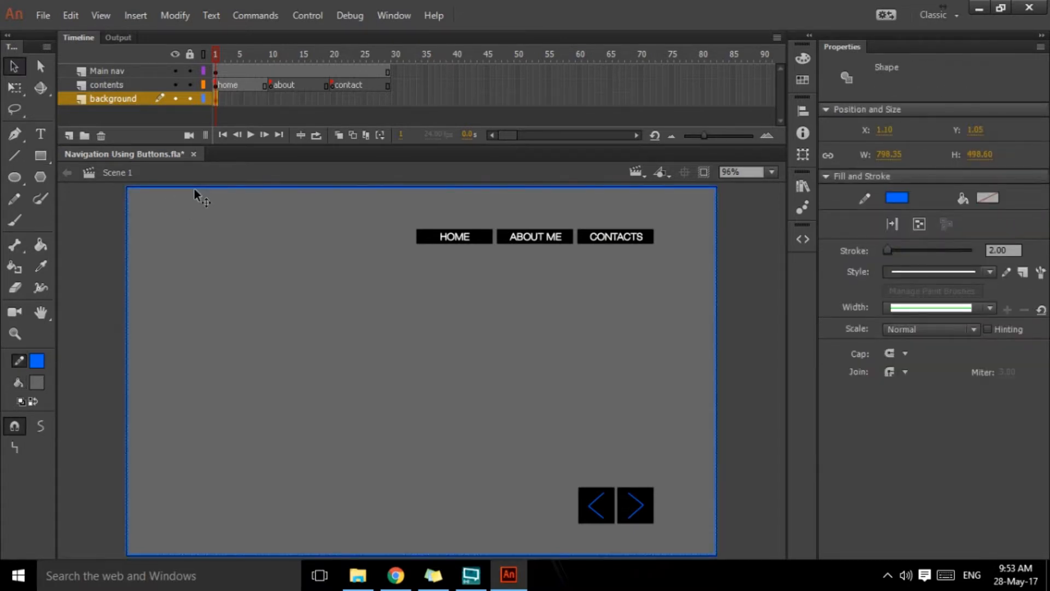
pyautogui.press('Delete')
# Step: Position the background rectangle's fill at X 0 and Y 0
pyautogui.click(658, 453)
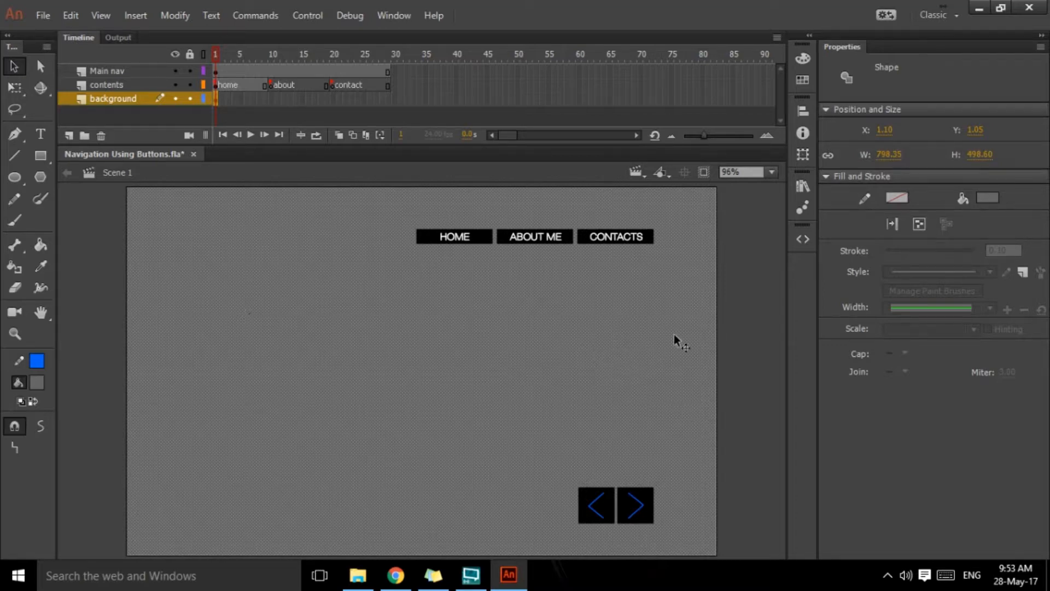
pyautogui.click(730, 367)
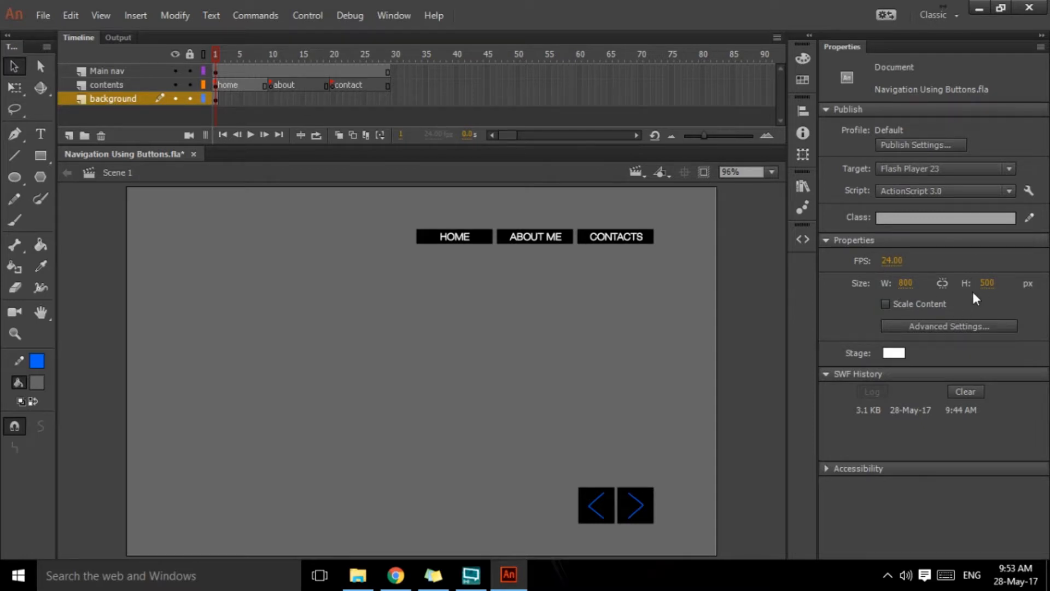
pyautogui.click(483, 299)
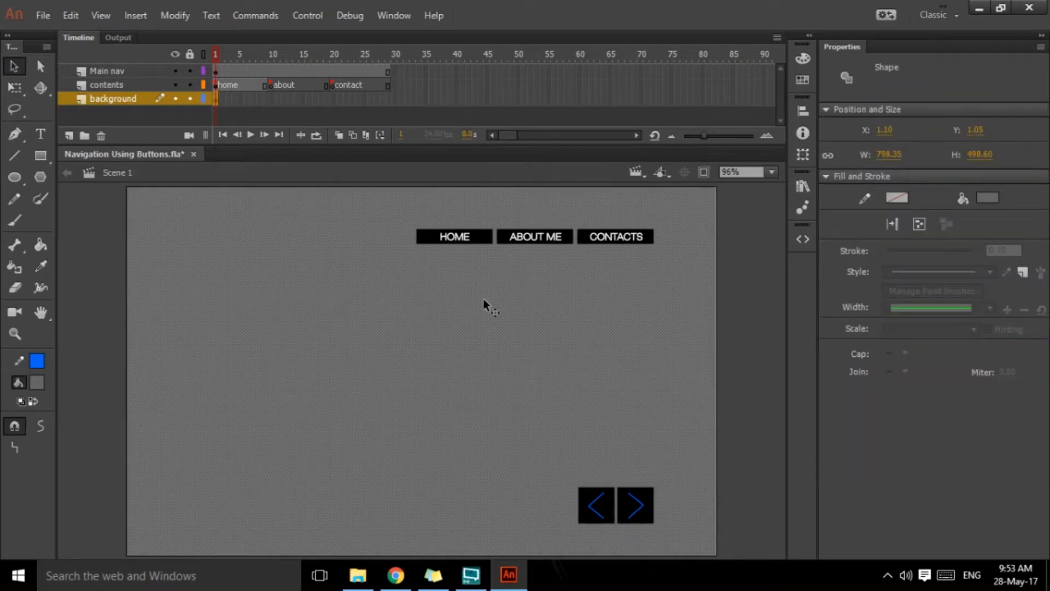
pyautogui.click(883, 130)
pyautogui.write('0')
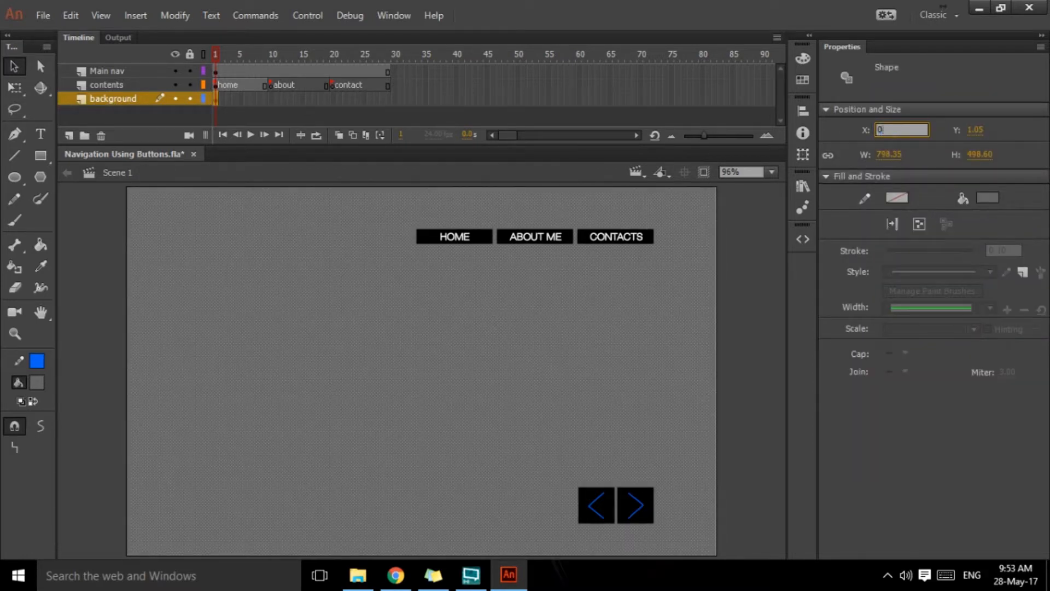
pyautogui.press('Tab')
pyautogui.write('0')
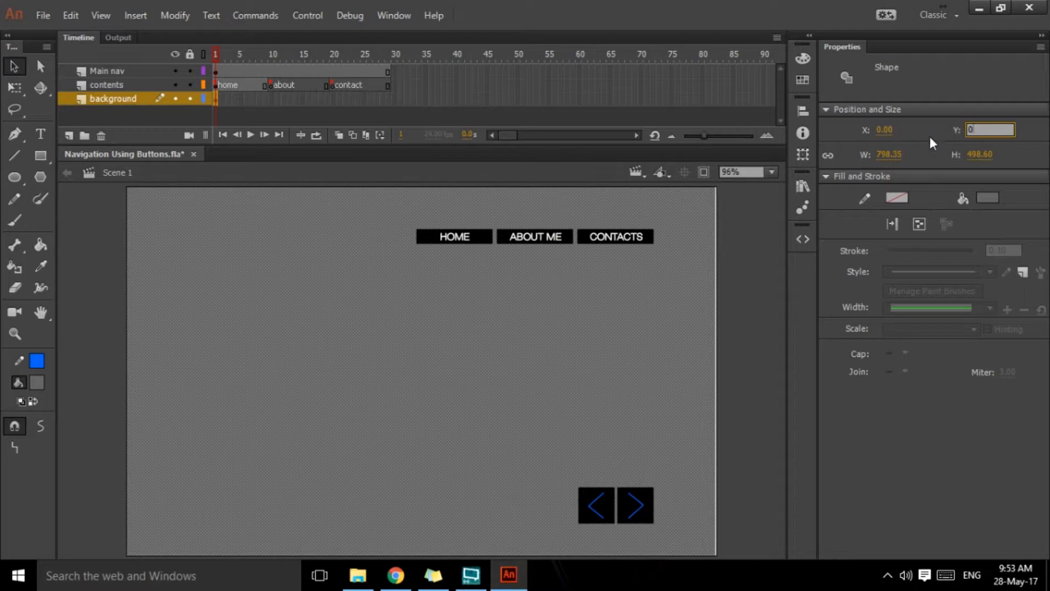
pyautogui.press('Return')
# Step: Resize the background rectangle to 800 by 500 with its proportions unlinked, and link them again
pyautogui.click(890, 156)
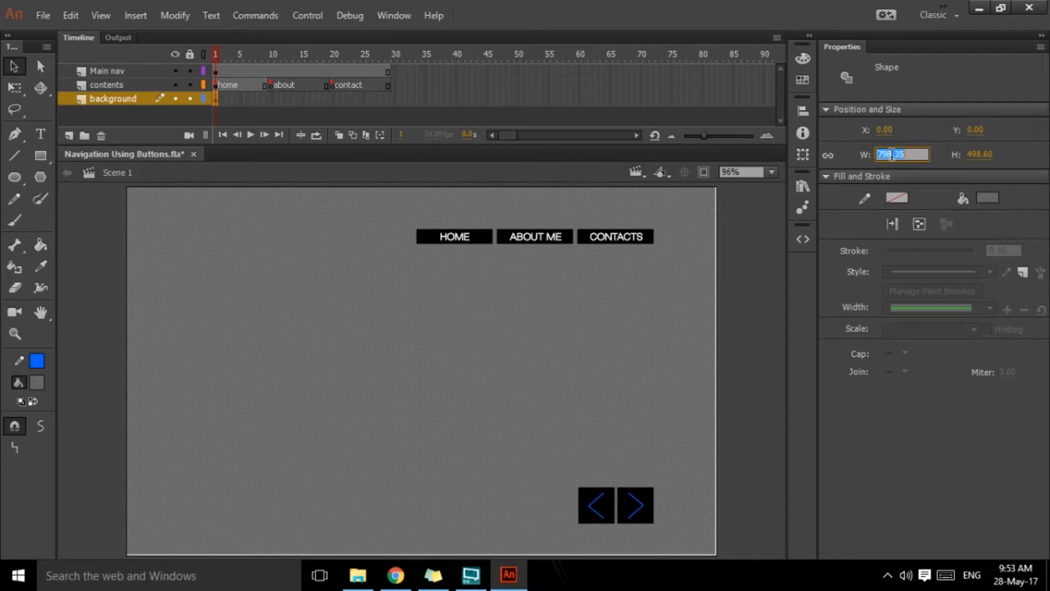
pyautogui.click(826, 157)
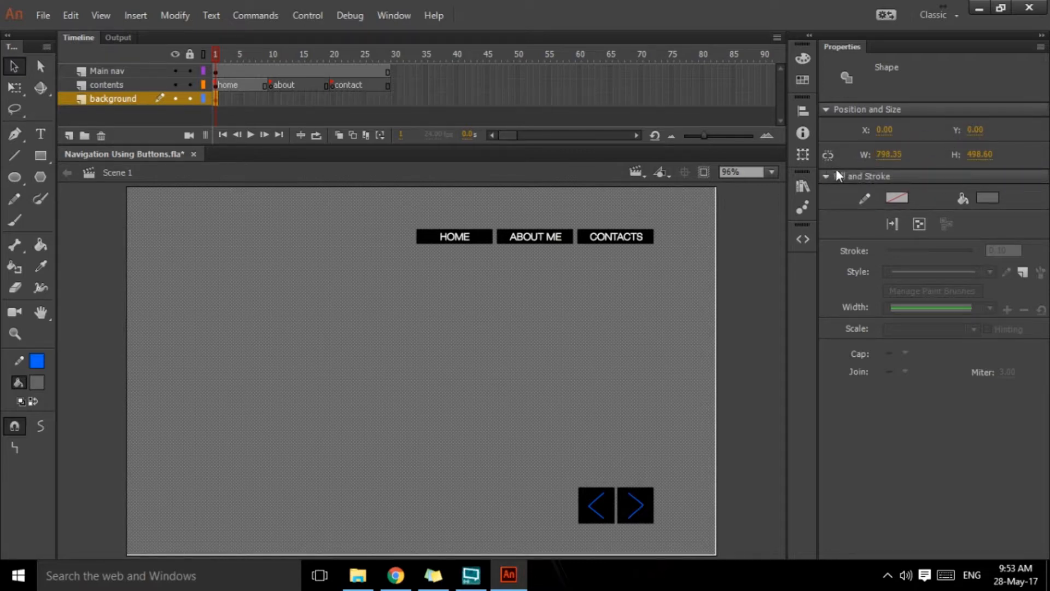
pyautogui.click(889, 154)
pyautogui.write('800')
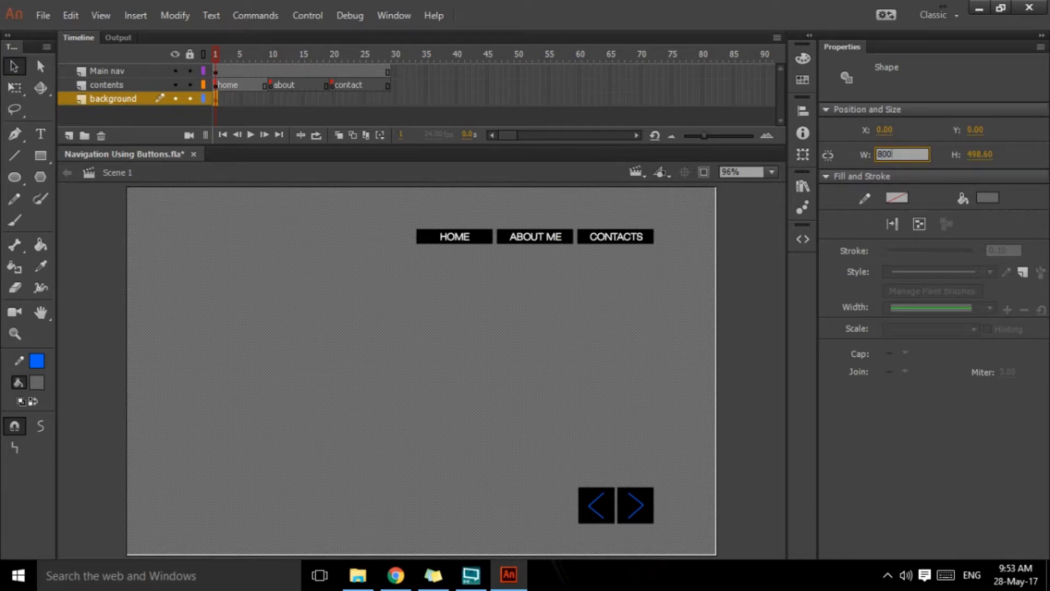
pyautogui.press('Tab')
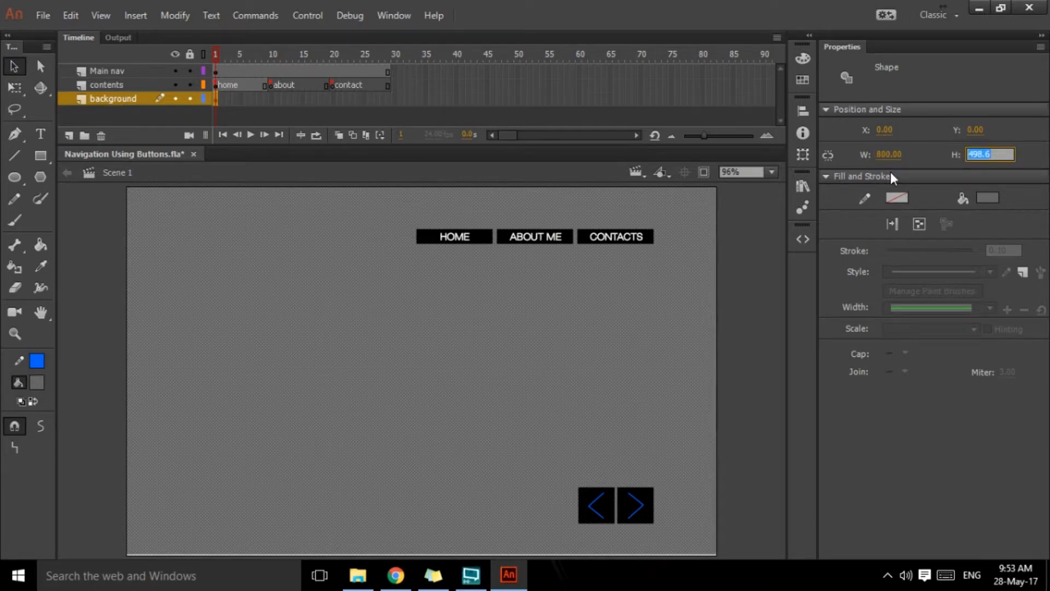
pyautogui.write('500')
pyautogui.press('Return')
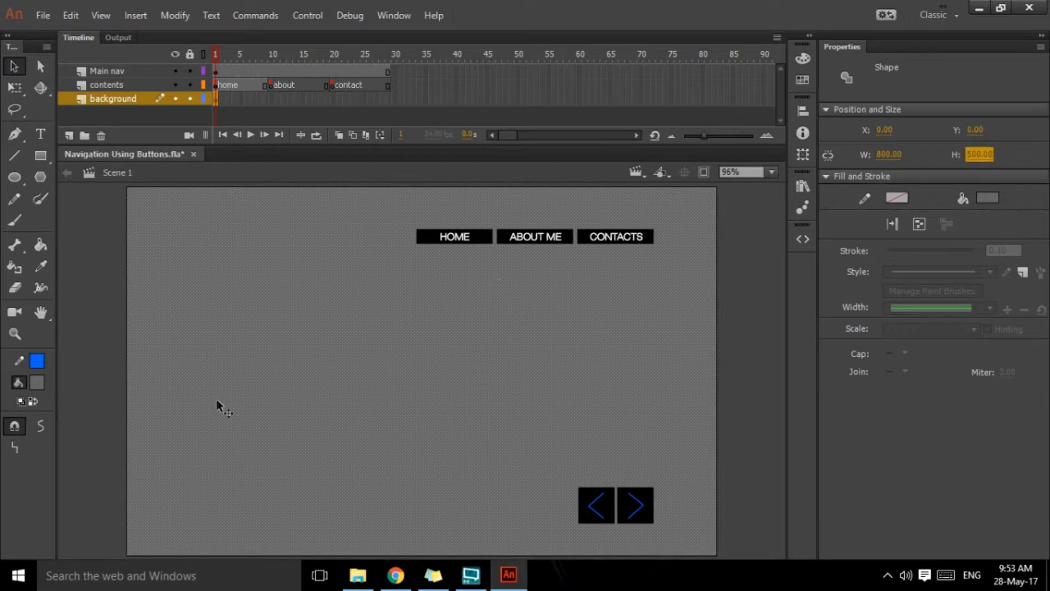
pyautogui.click(829, 157)
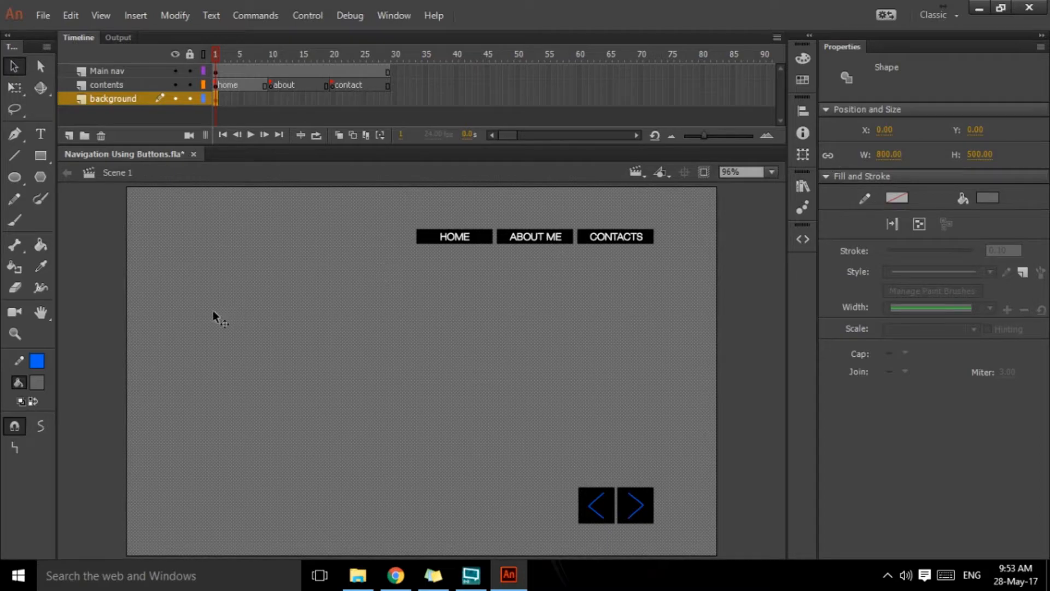
# Step: Change the background rectangle's fill to white on frame 1
pyautogui.press('Escape')
pyautogui.click(238, 294)
pyautogui.click(32, 383)
pyautogui.click(94, 285)
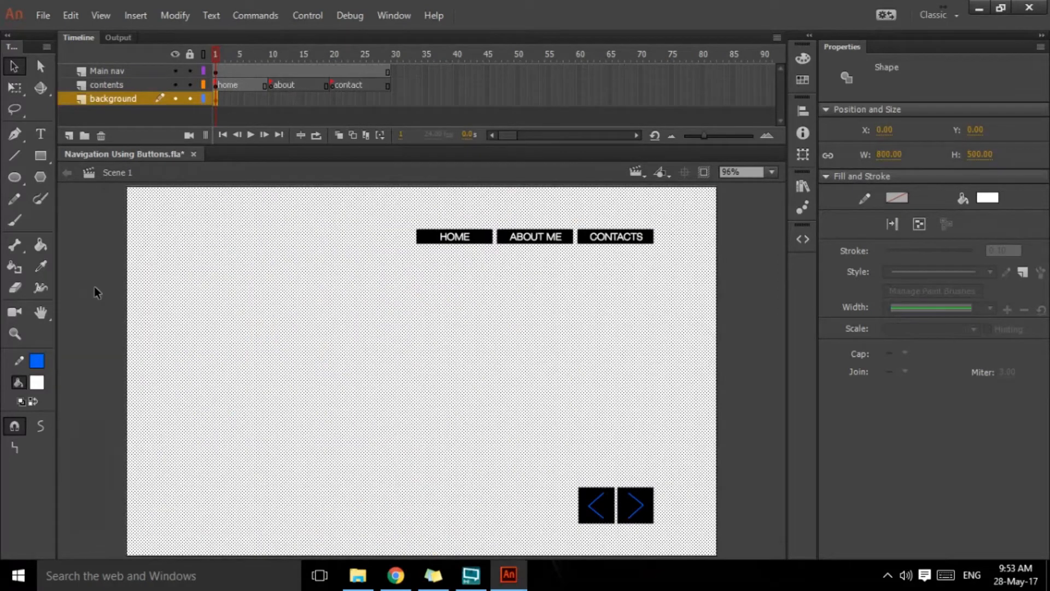
pyautogui.click(98, 317)
# Step: Insert a keyframe at frame 10 of the background layer and fill its rectangle with grey #999999
pyautogui.click(270, 99)
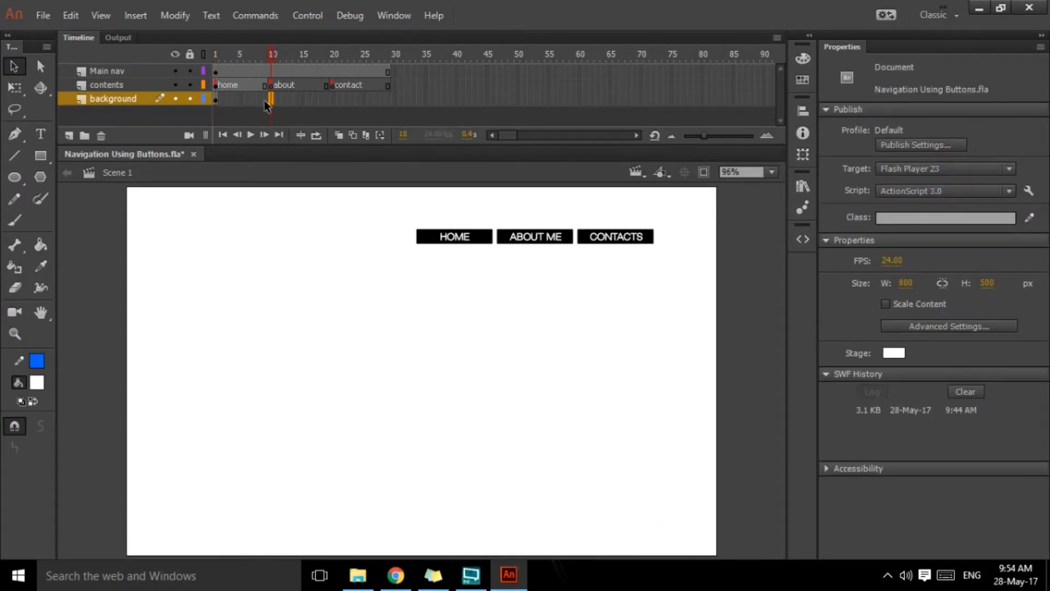
pyautogui.press('F5')
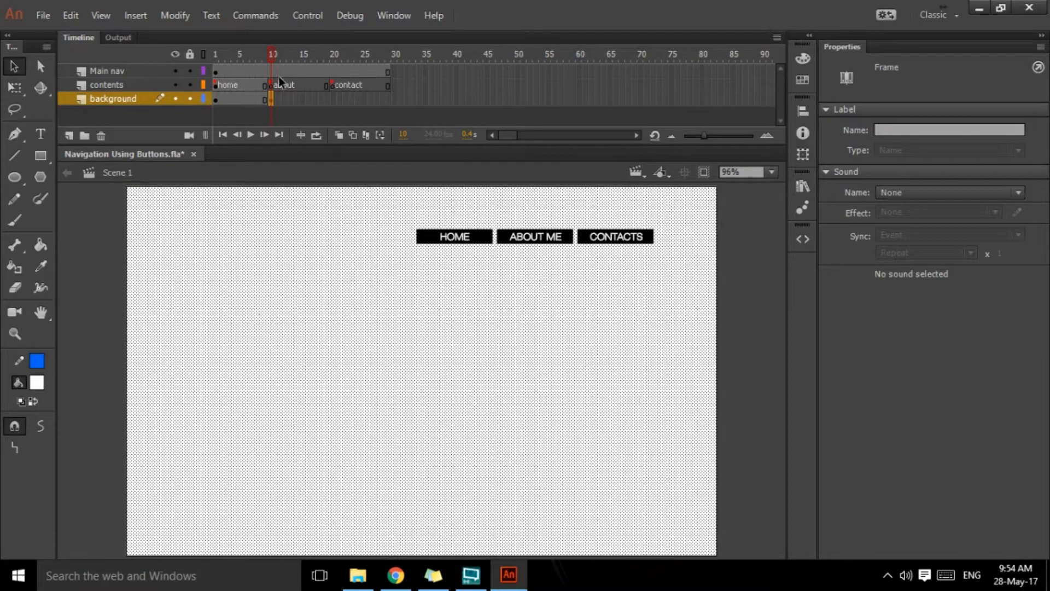
pyautogui.click(37, 382)
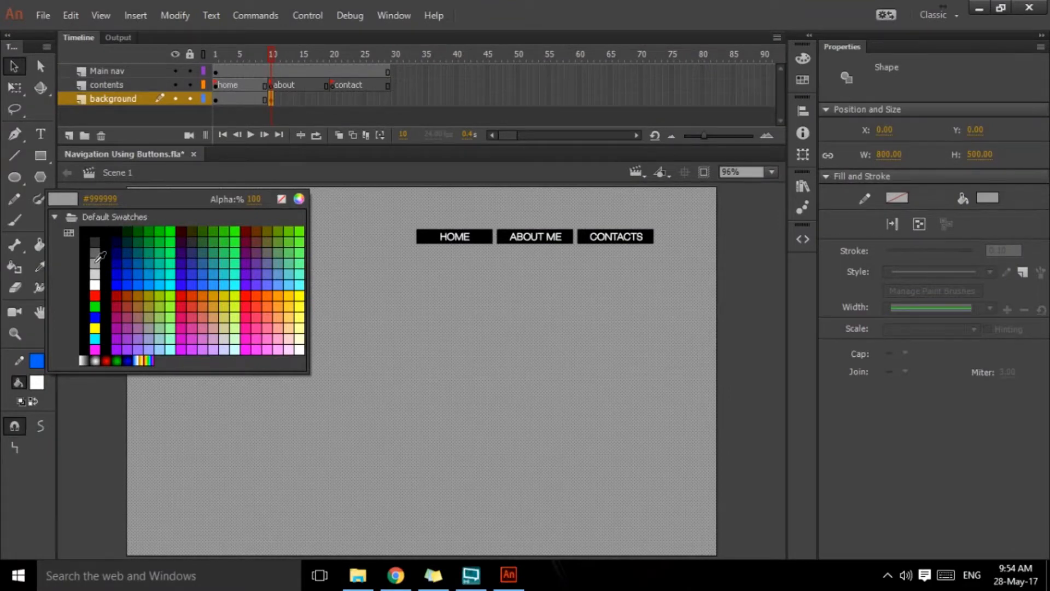
pyautogui.click(99, 257)
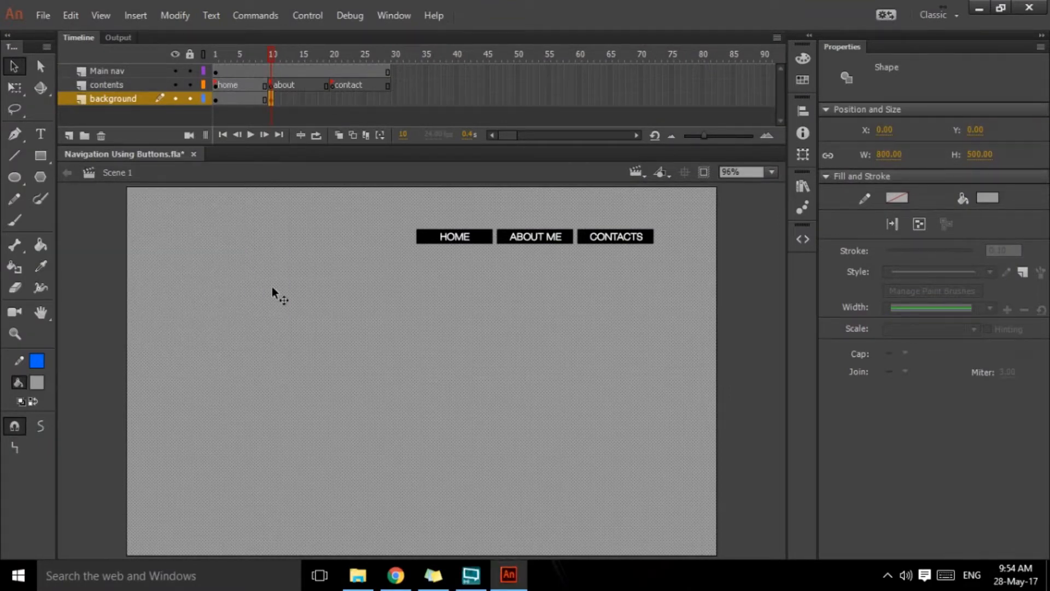
# Step: Insert a keyframe at frame 20 of the background layer and fill its rectangle with dark grey #333333
pyautogui.click(333, 100)
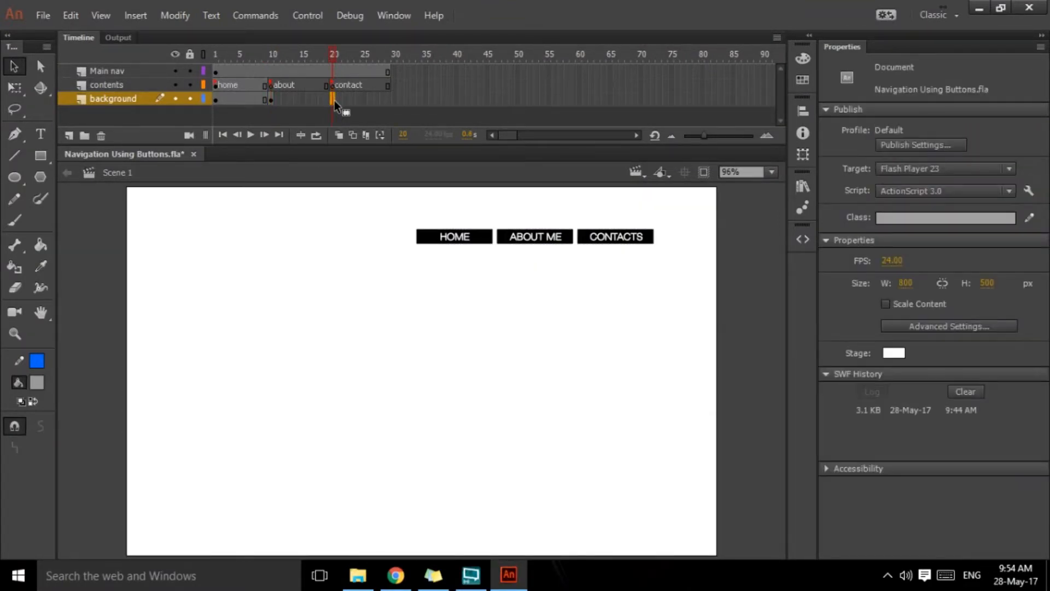
pyautogui.press('F6')
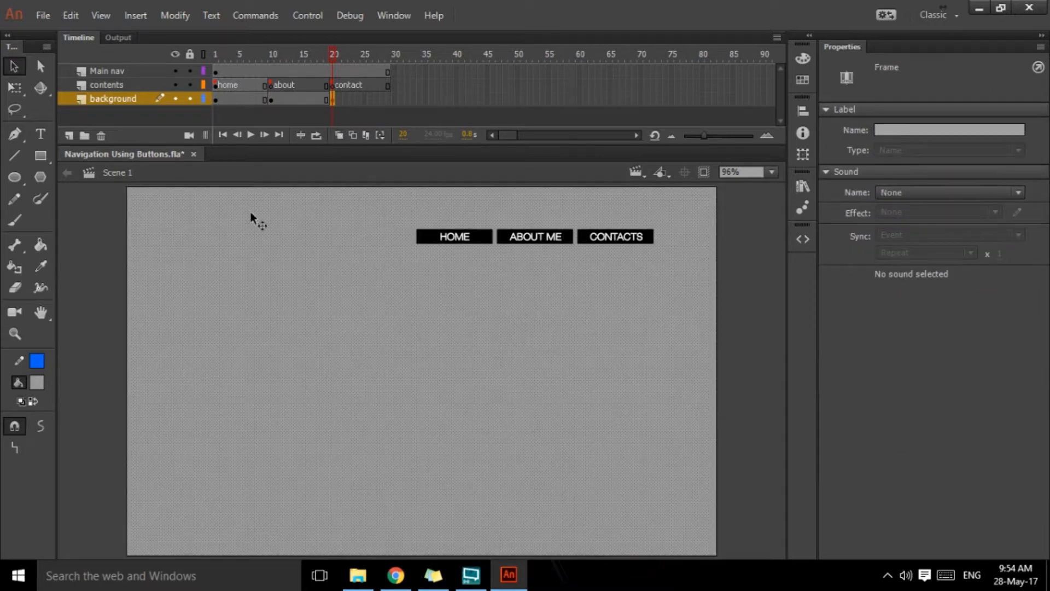
pyautogui.click(36, 381)
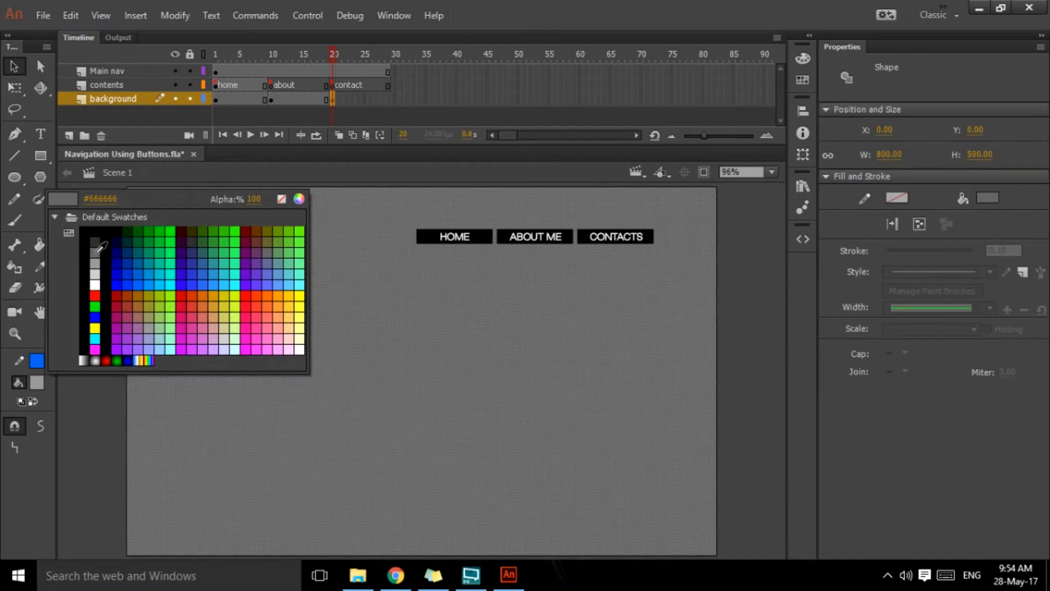
pyautogui.click(100, 239)
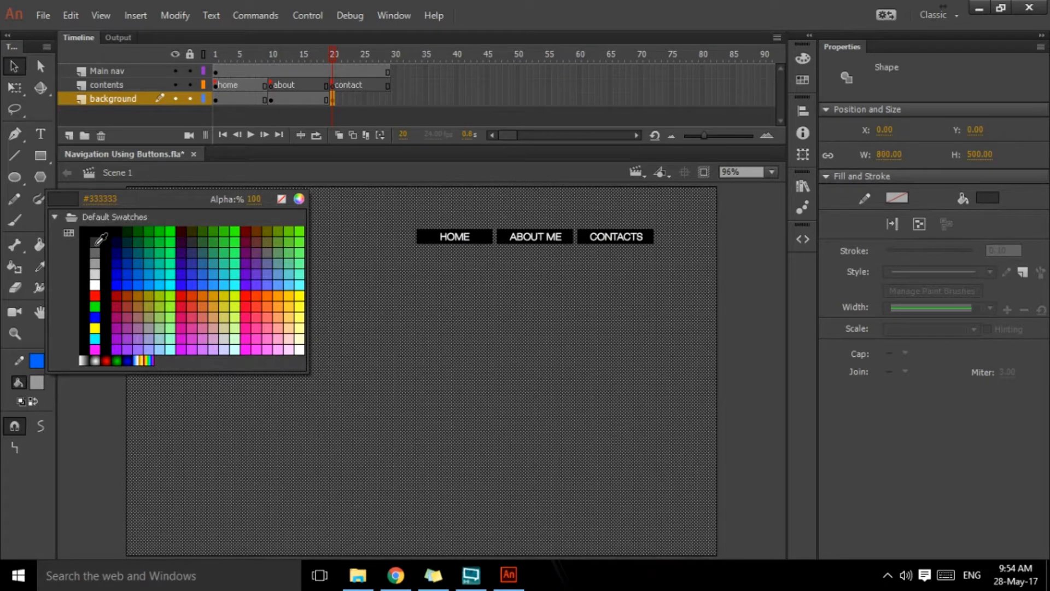
pyautogui.click(95, 245)
pyautogui.click(92, 274)
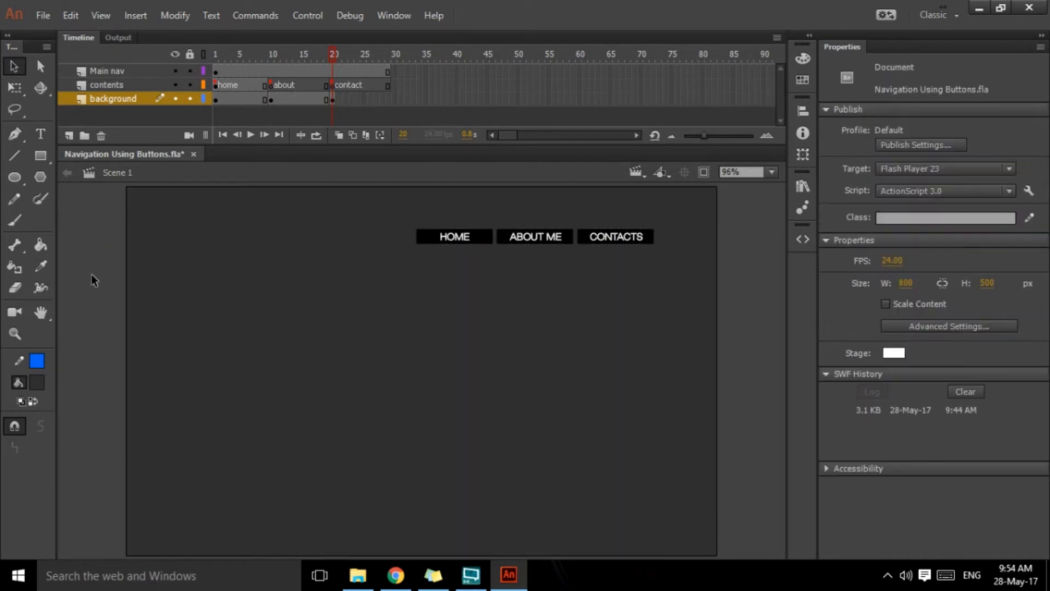
# Step: Extend the background layer's last span to frame 29 and scrub the timeline back to frame 1
pyautogui.moveTo(330, 54); pyautogui.dragTo(233, 61)
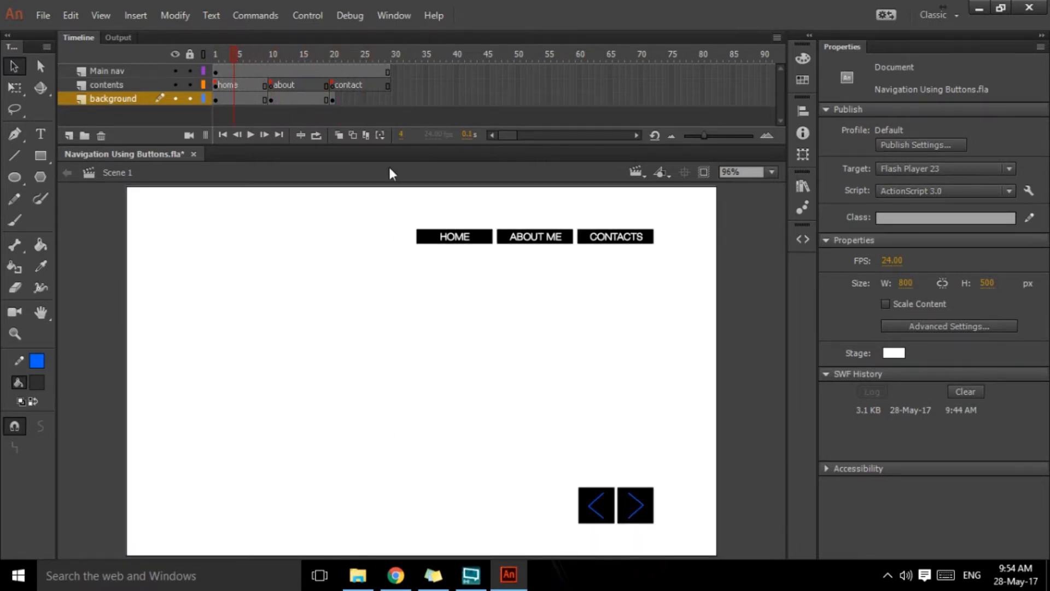
pyautogui.click(388, 99)
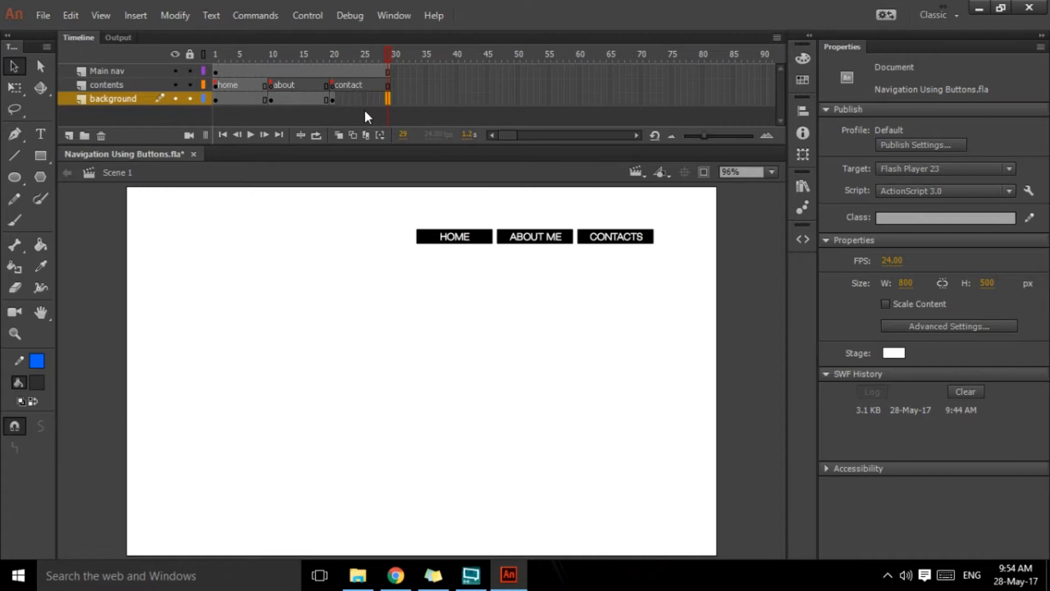
pyautogui.press('F5')
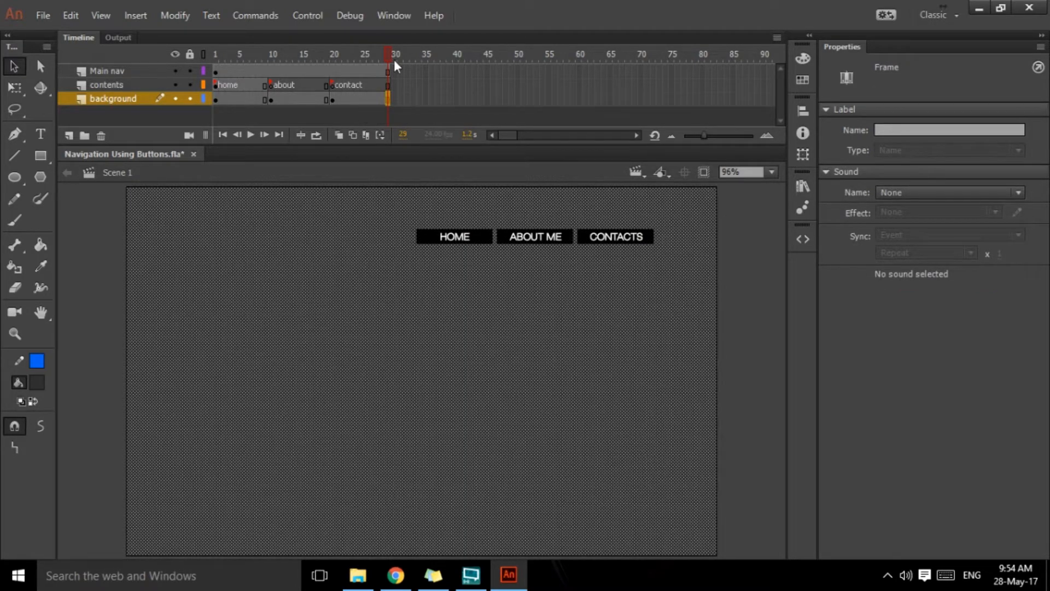
pyautogui.moveTo(389, 53); pyautogui.dragTo(179, 55)
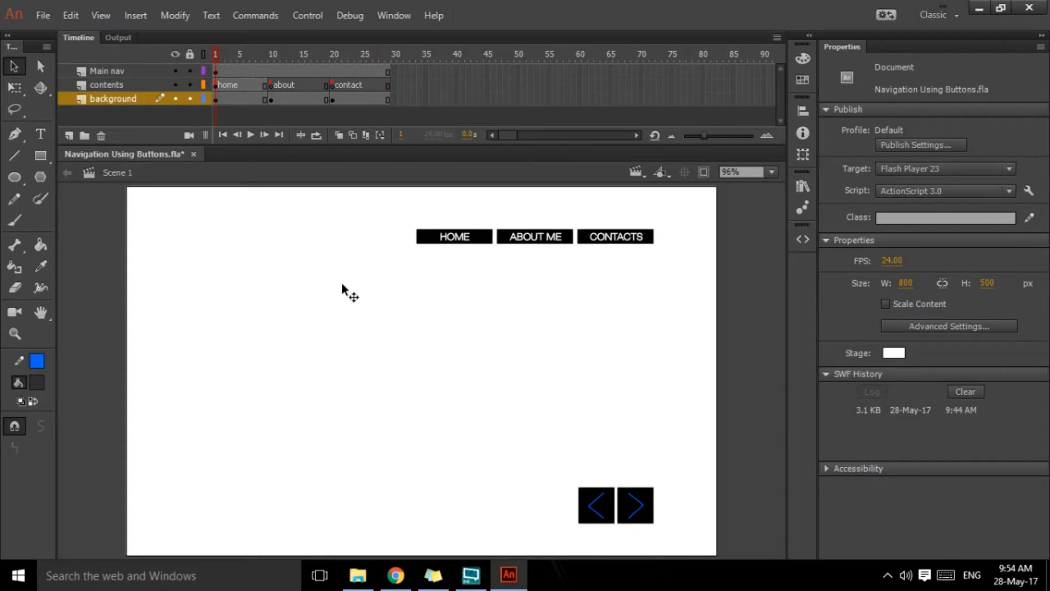
# Step: Save the document and test the movie to see how the sections play, closing each preview
pyautogui.hotkey('ctrl', 's')
pyautogui.hotkey('ctrl', 'Return')
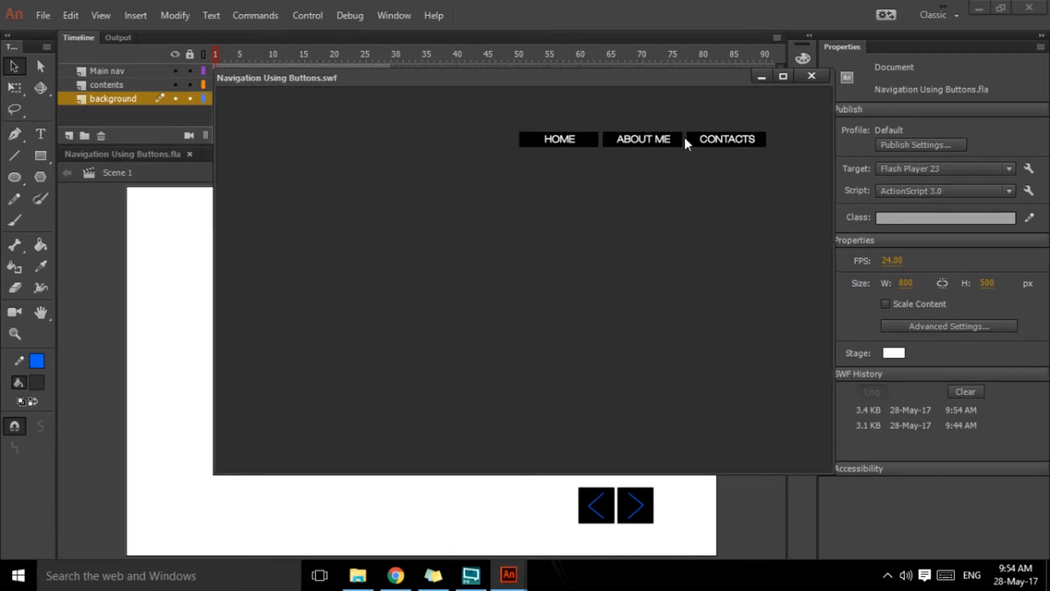
pyautogui.moveTo(488, 82); pyautogui.dragTo(440, 159)
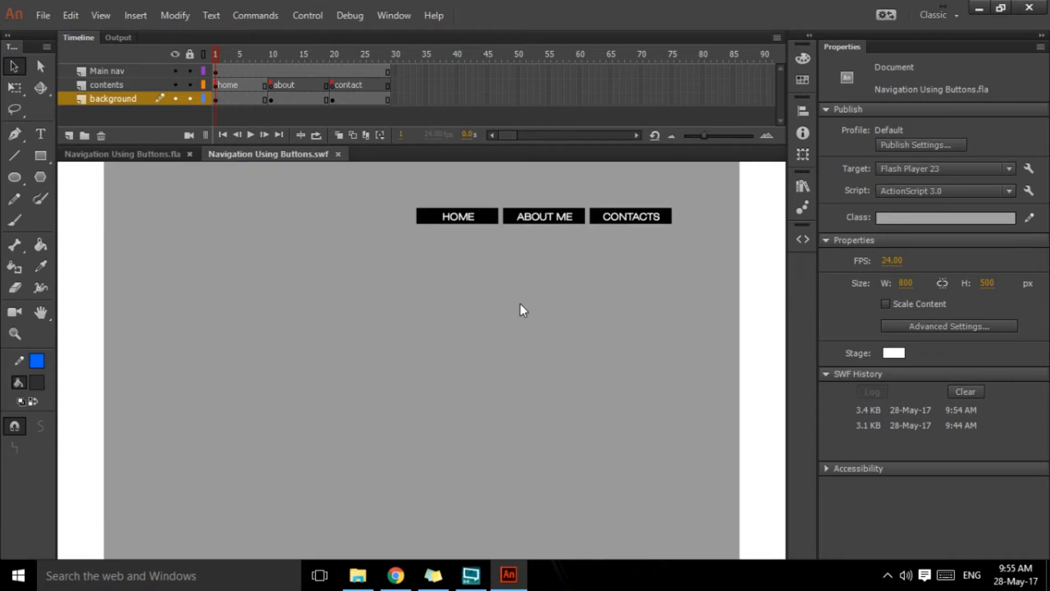
pyautogui.click(338, 154)
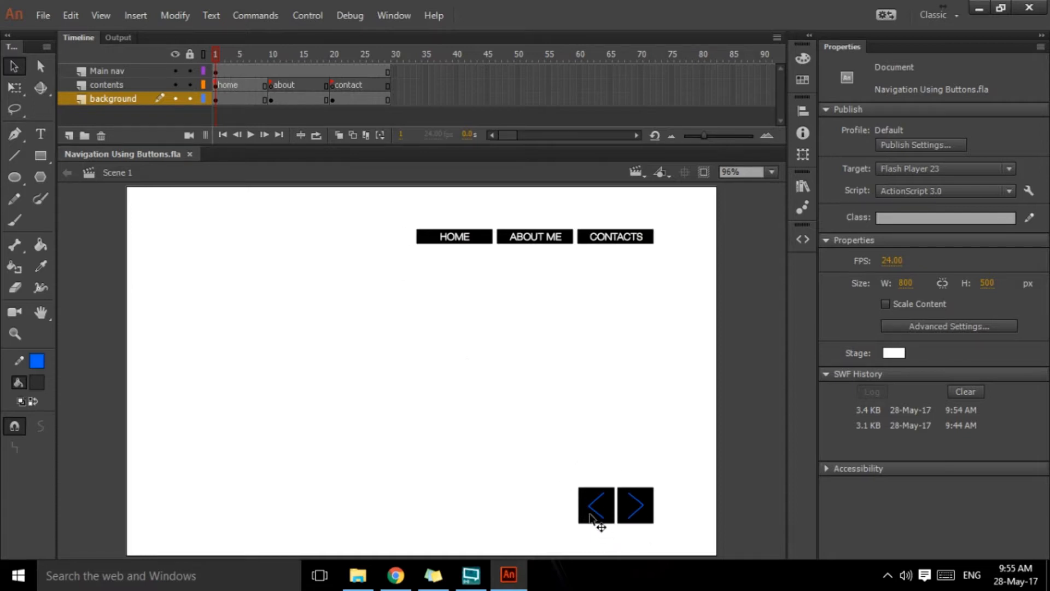
pyautogui.hotkey('ctrl', 'Return')
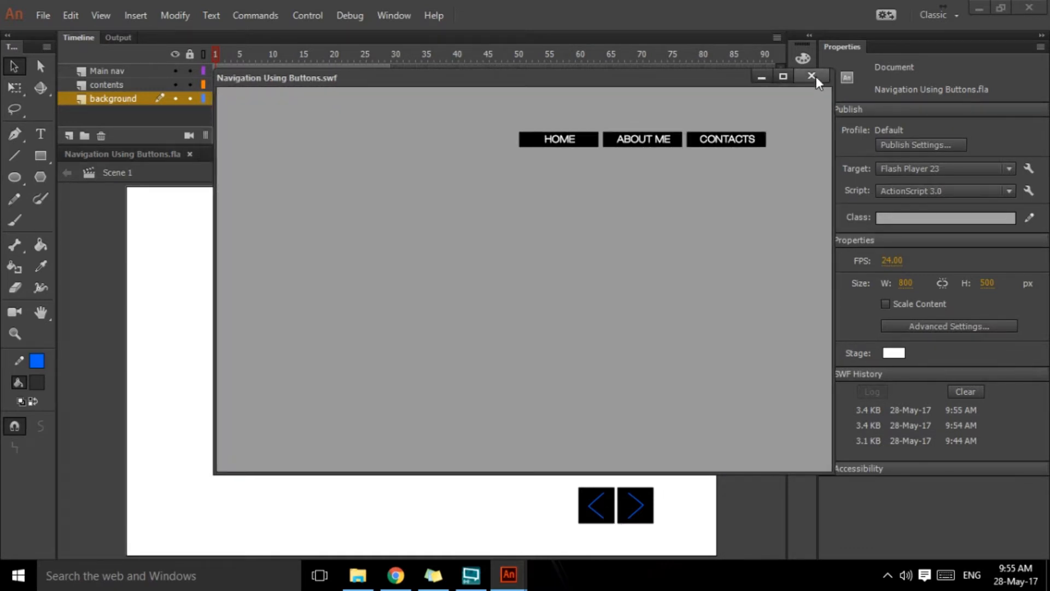
pyautogui.click(812, 76)
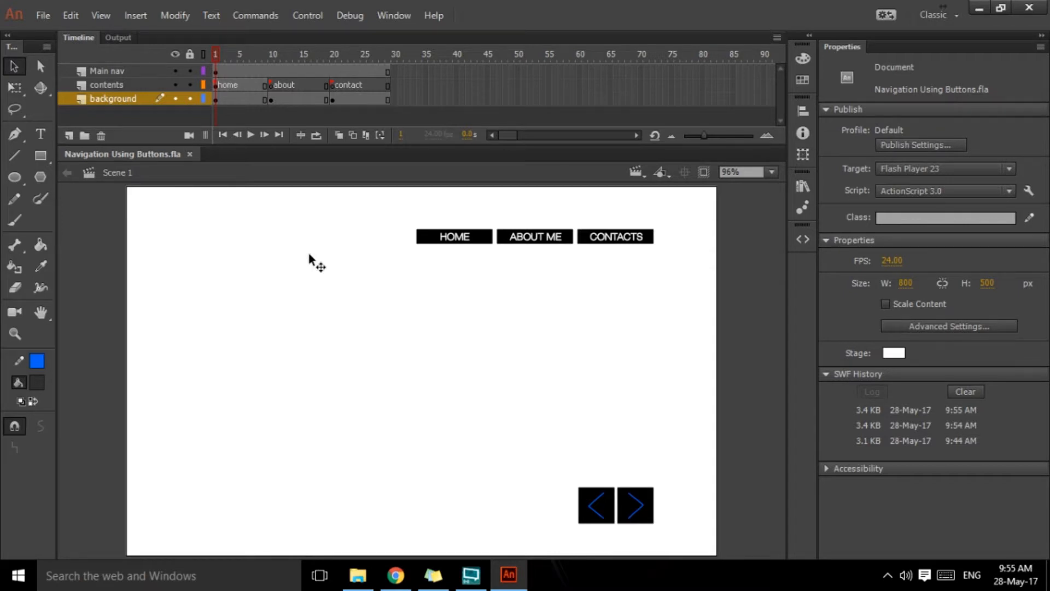
# Step: Add the Timeline Navigation snippet "Stop at this Frame" to frame 1 of the timeline
pyautogui.click(218, 71)
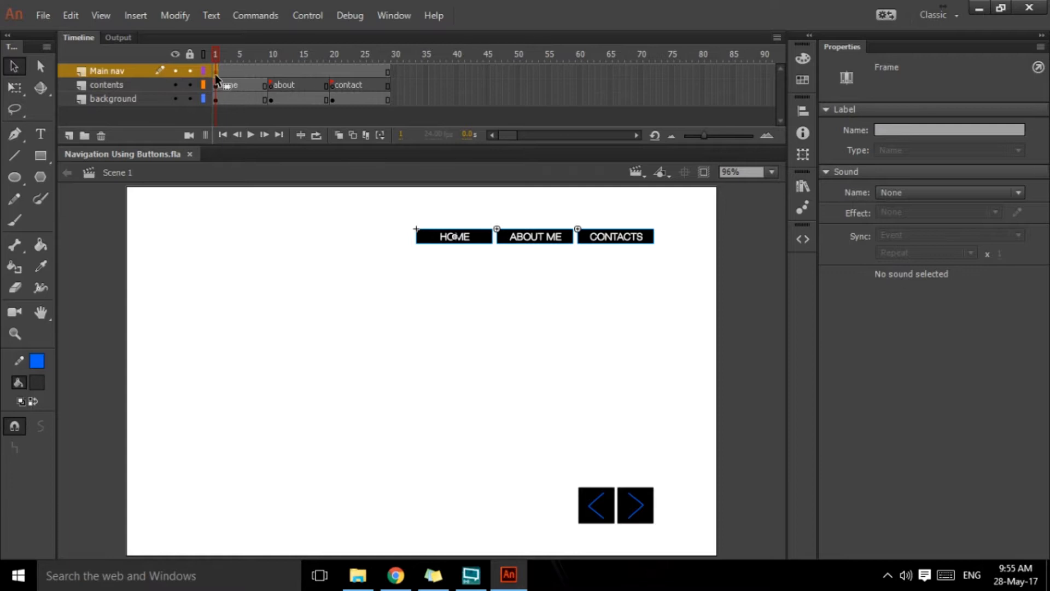
pyautogui.moveTo(216, 57); pyautogui.dragTo(242, 60)
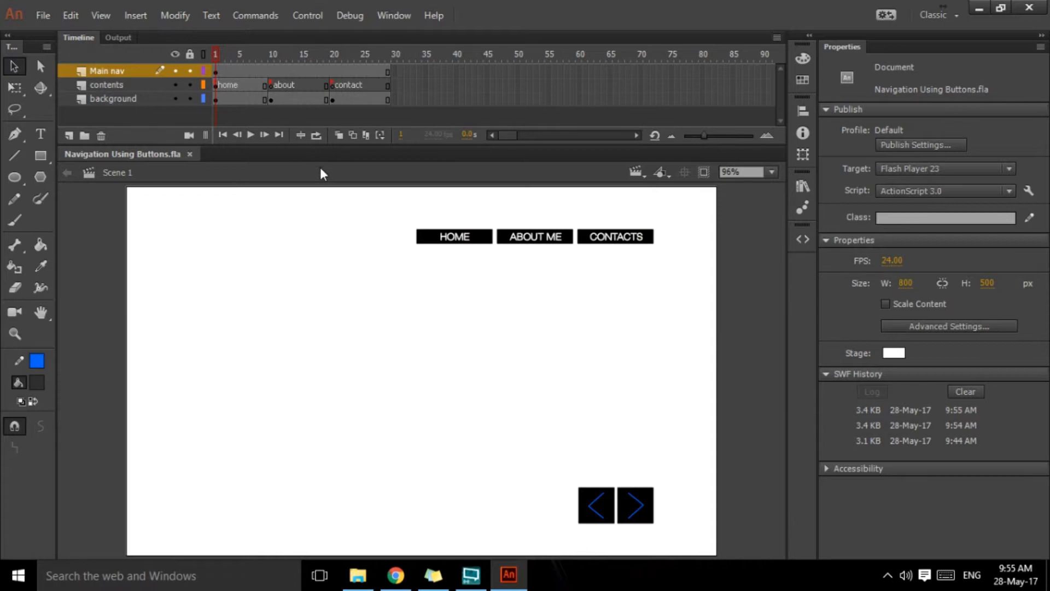
pyautogui.click(802, 239)
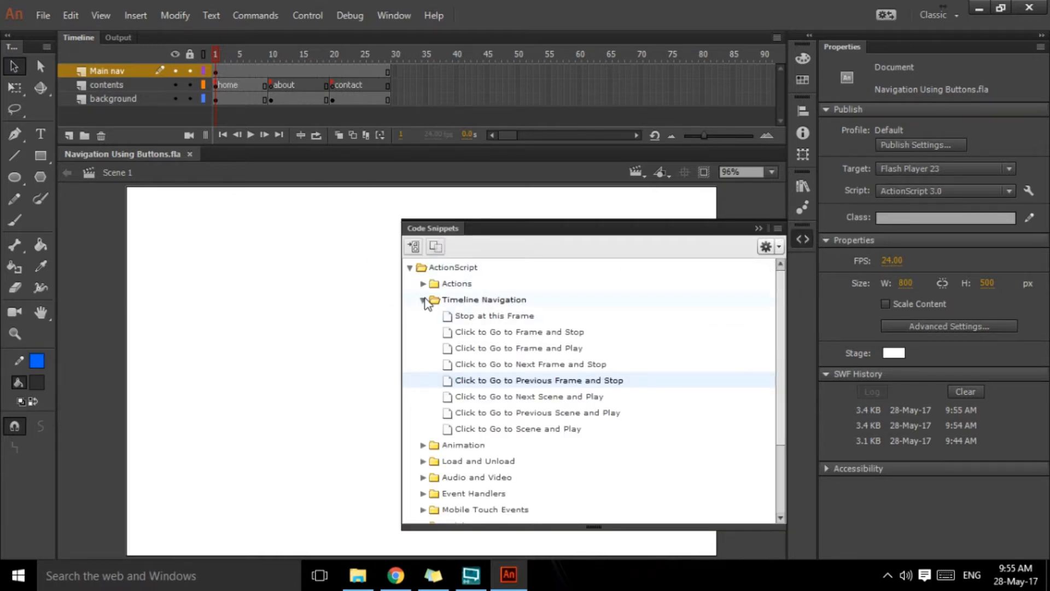
pyautogui.click(410, 267)
pyautogui.click(449, 266)
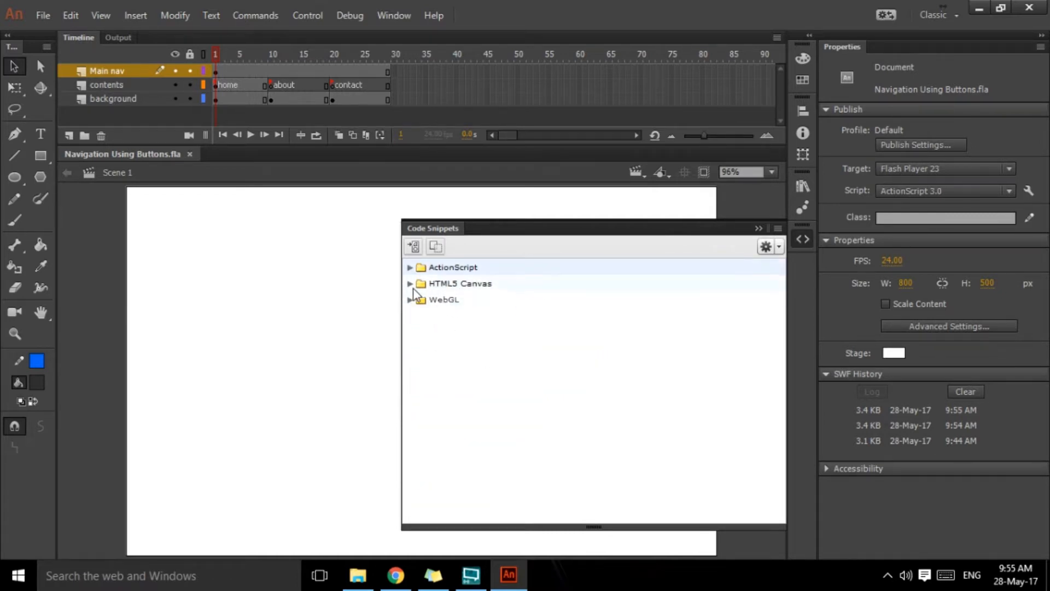
pyautogui.click(409, 268)
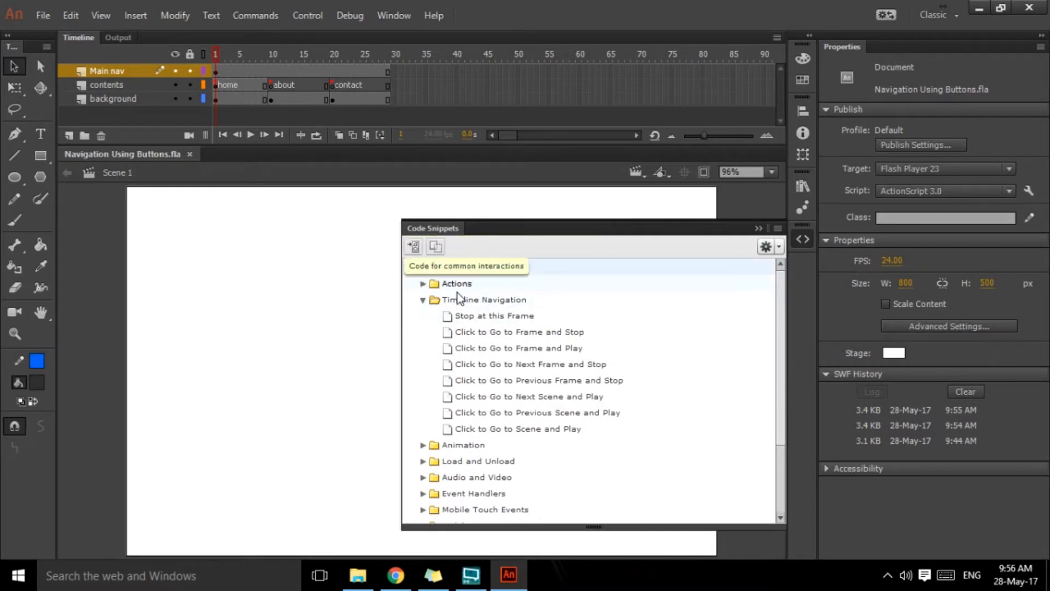
pyautogui.doubleClick(478, 320)
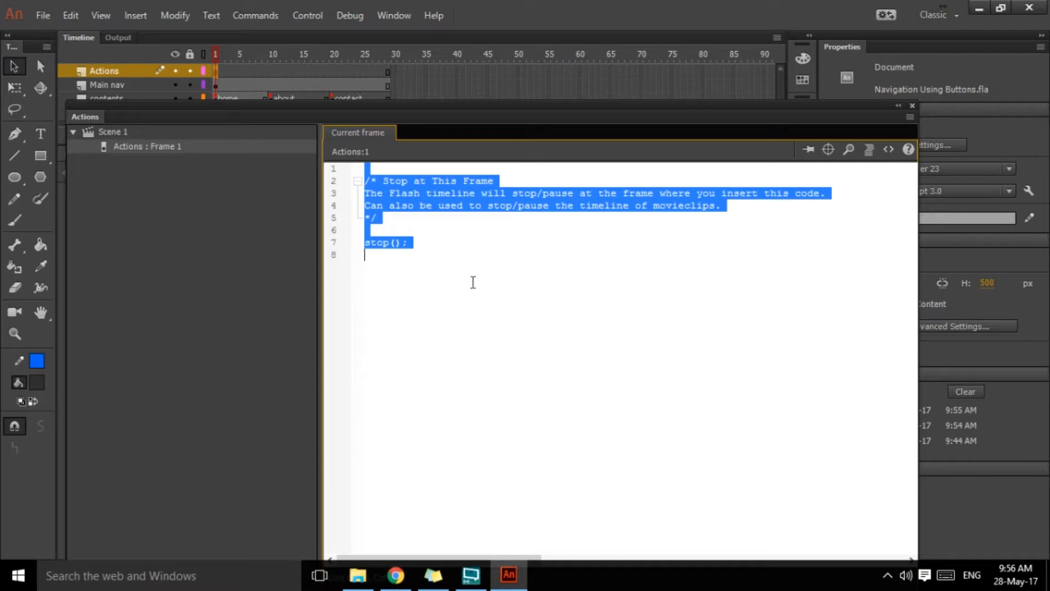
pyautogui.click(399, 222)
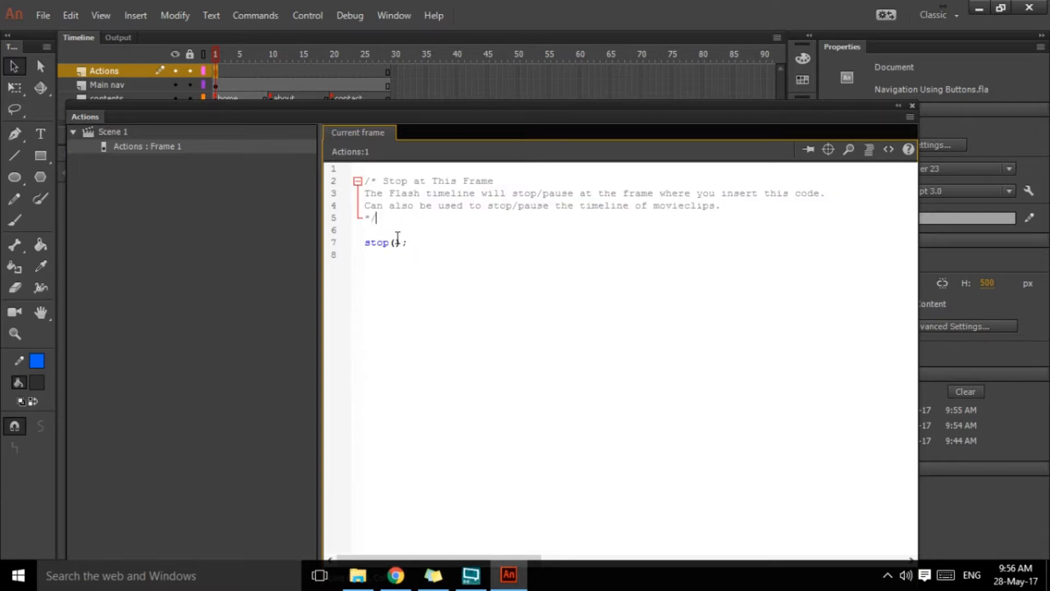
pyautogui.click(911, 105)
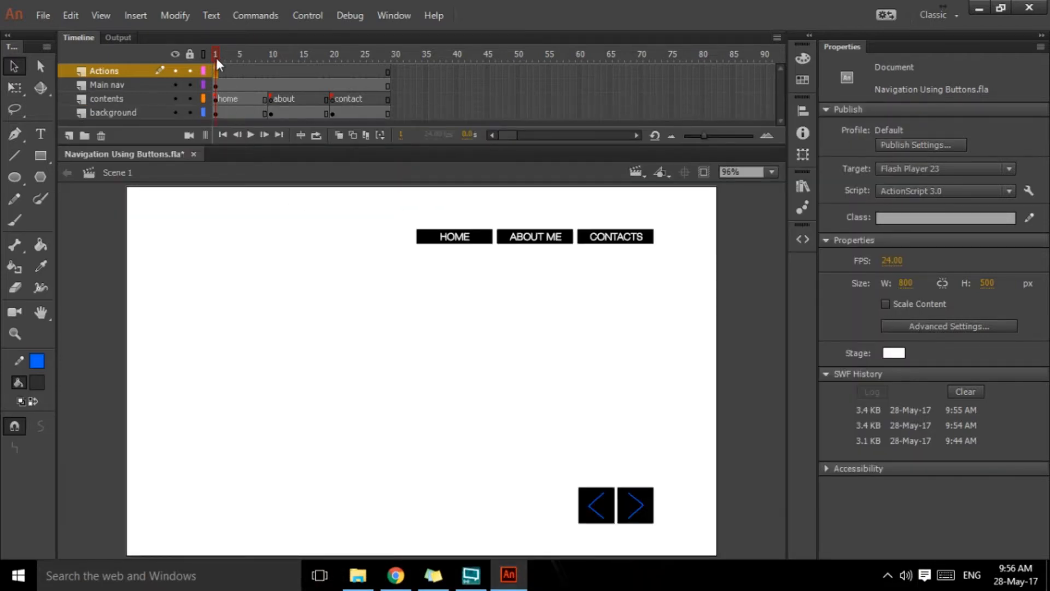
# Step: Test the movie with the stop action in place, then close the preview
pyautogui.hotkey('ctrl', 'Return')
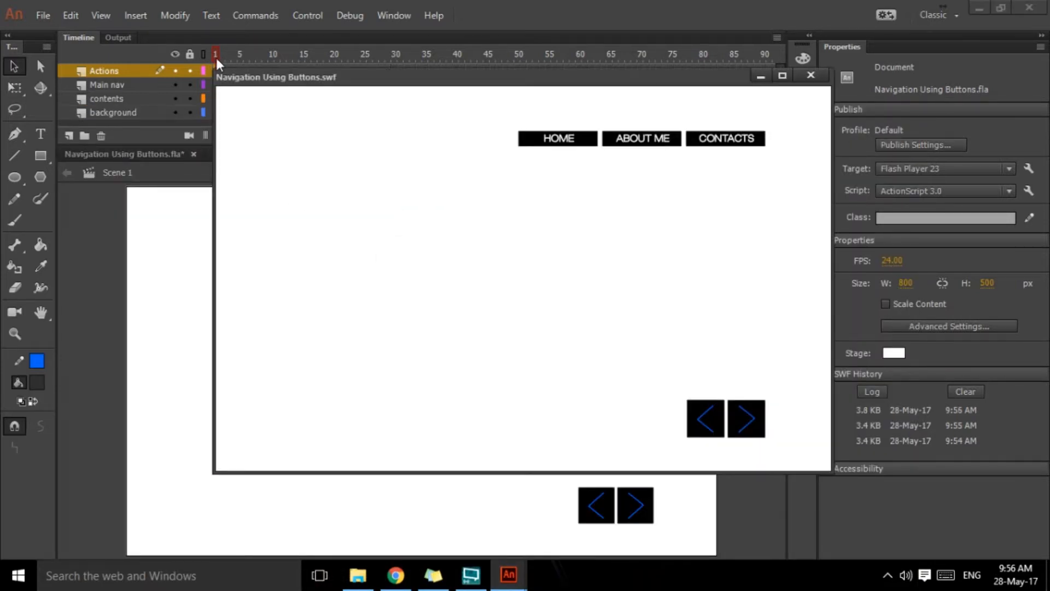
pyautogui.moveTo(400, 78); pyautogui.dragTo(335, 101)
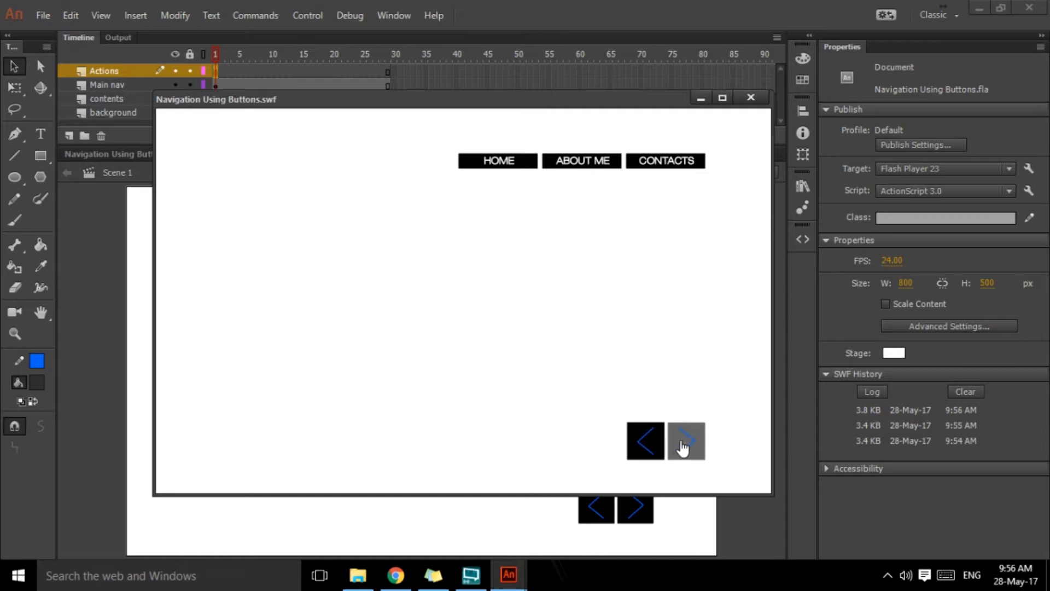
pyautogui.click(750, 98)
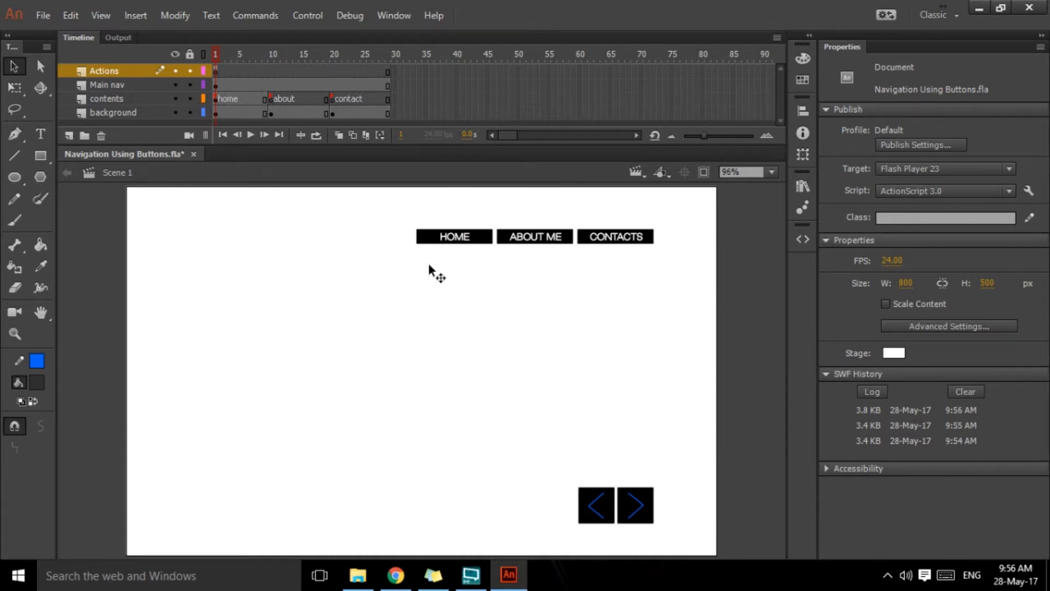
# Step: Start an import to the library and browse to the slide images folder inside ANIMATE TUTORIALS, navigation using buttons
pyautogui.click(357, 574)
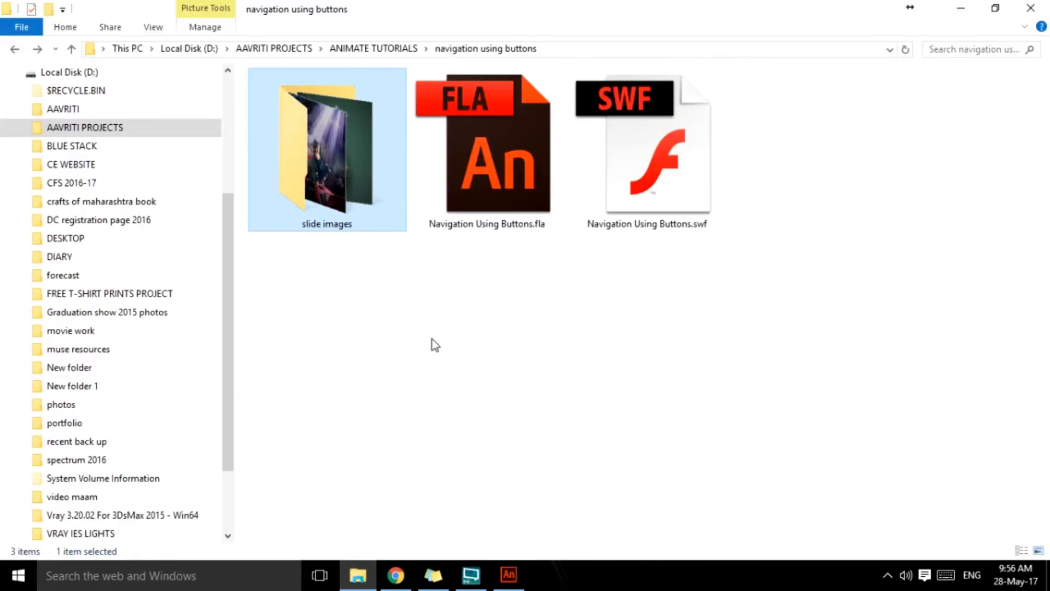
pyautogui.click(510, 577)
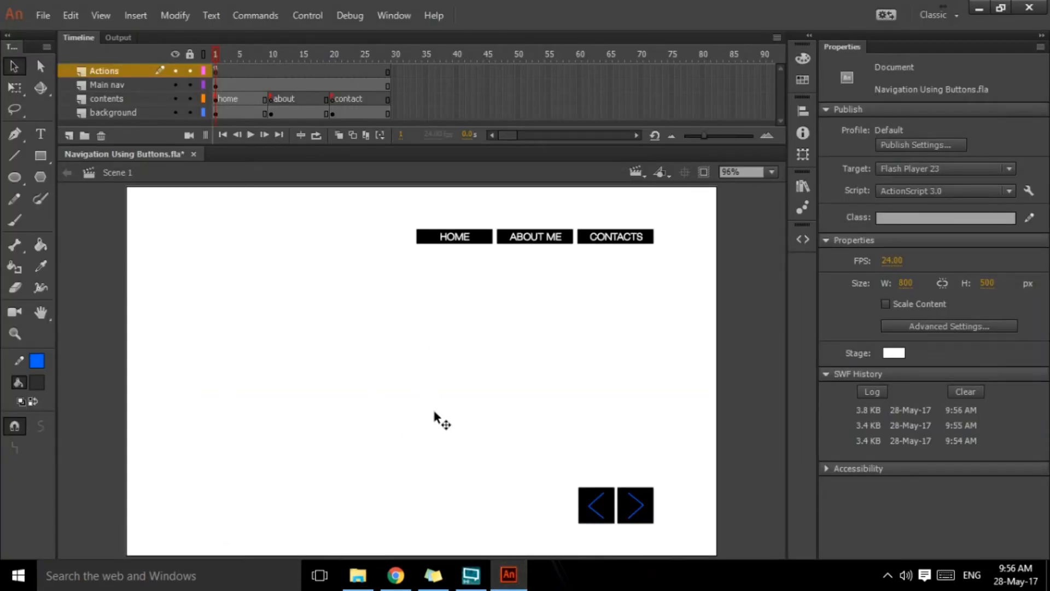
pyautogui.click(43, 16)
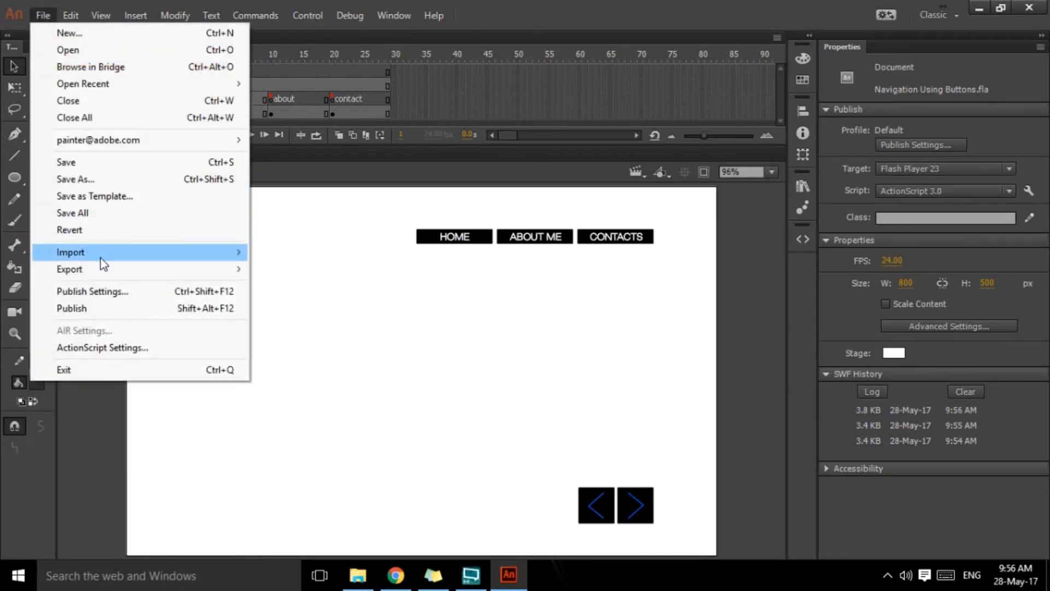
pyautogui.moveTo(100, 258)
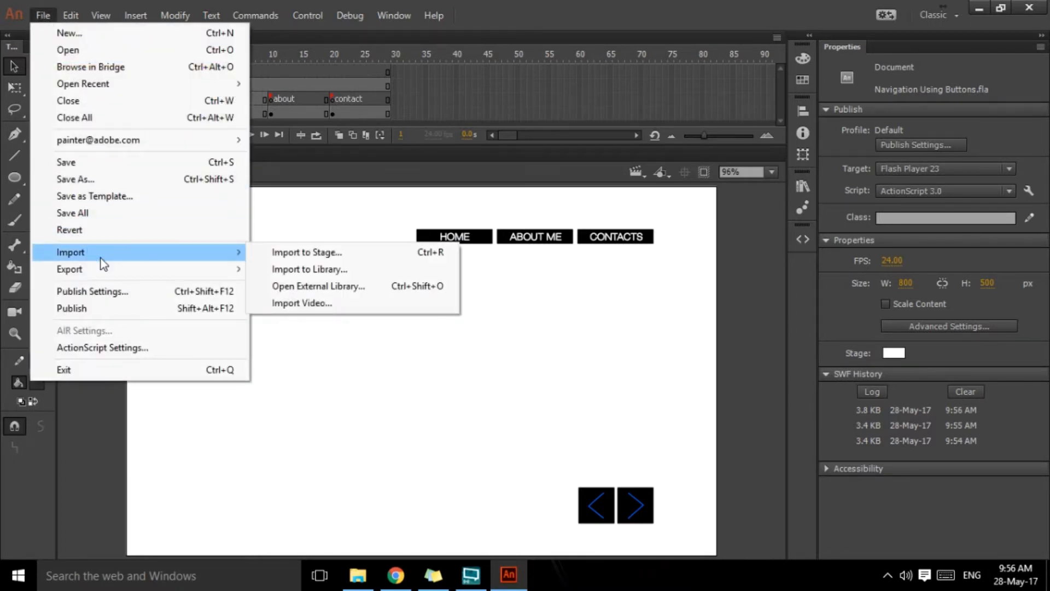
pyautogui.click(337, 271)
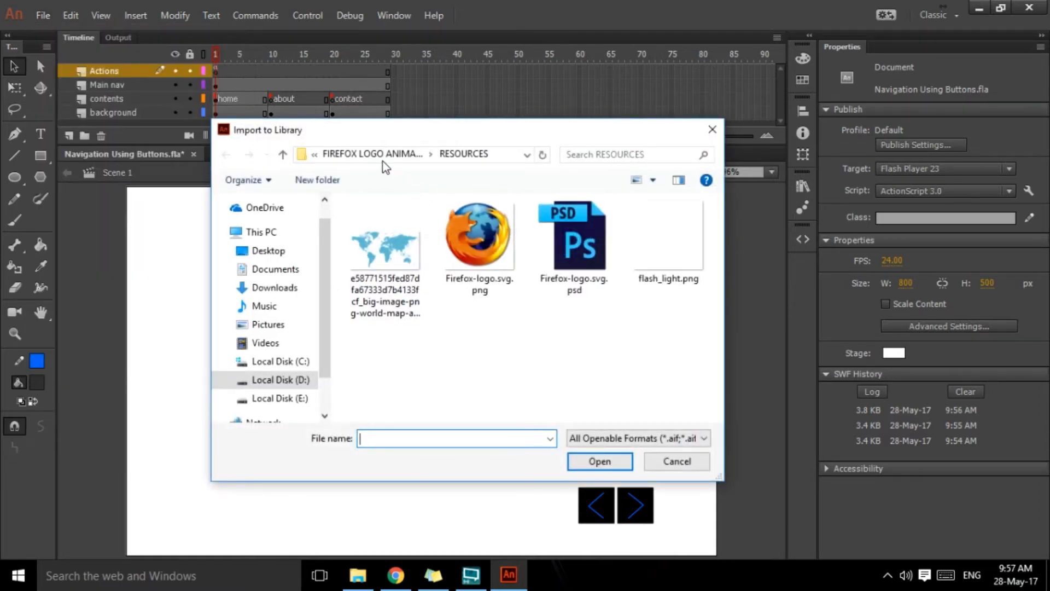
pyautogui.click(283, 155)
pyautogui.click(283, 155)
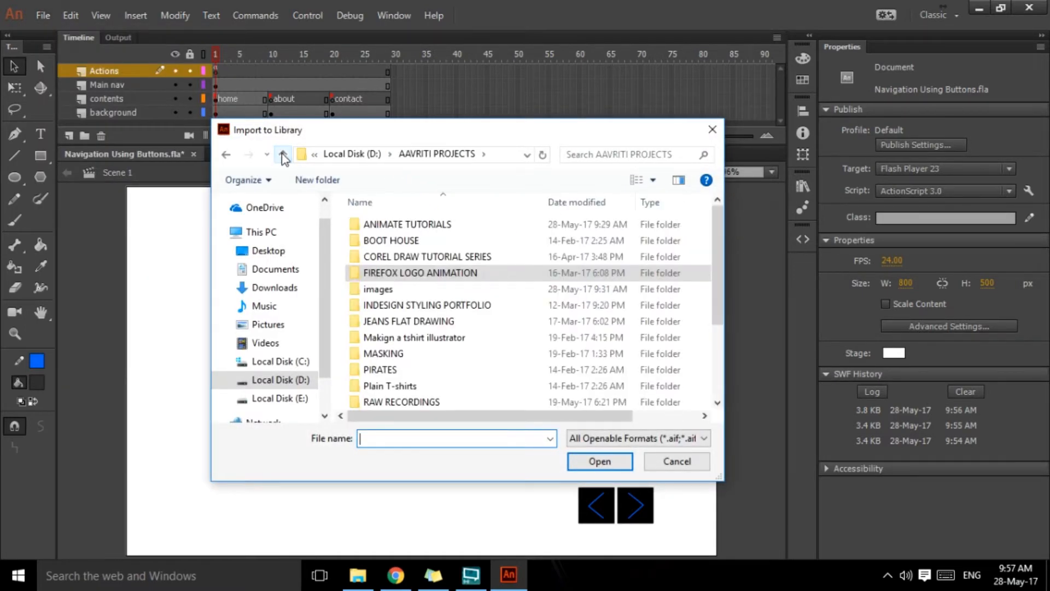
pyautogui.scroll(1, 458, 309)
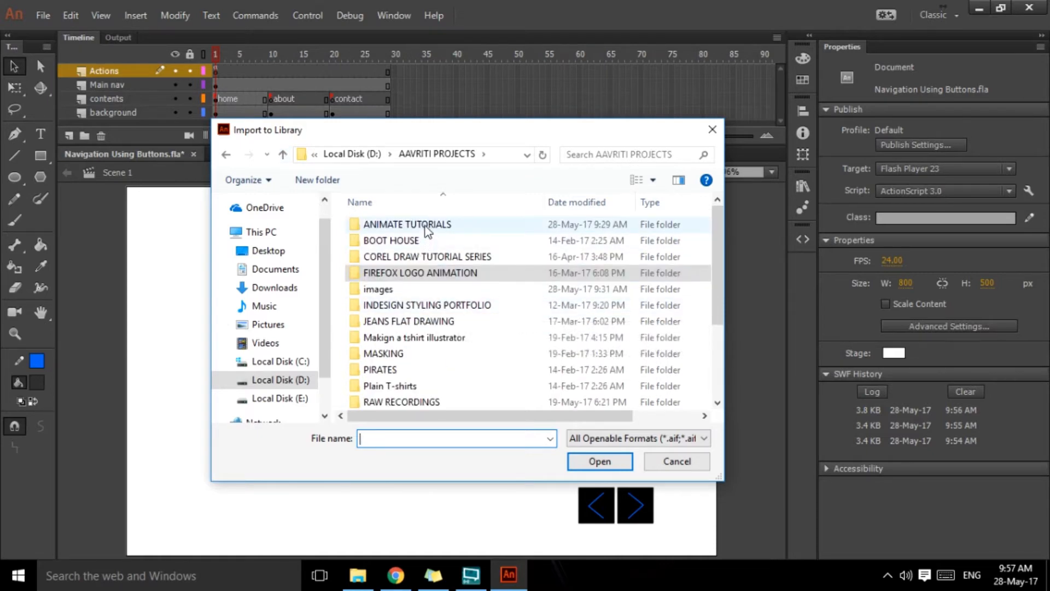
pyautogui.doubleClick(405, 223)
pyautogui.doubleClick(385, 294)
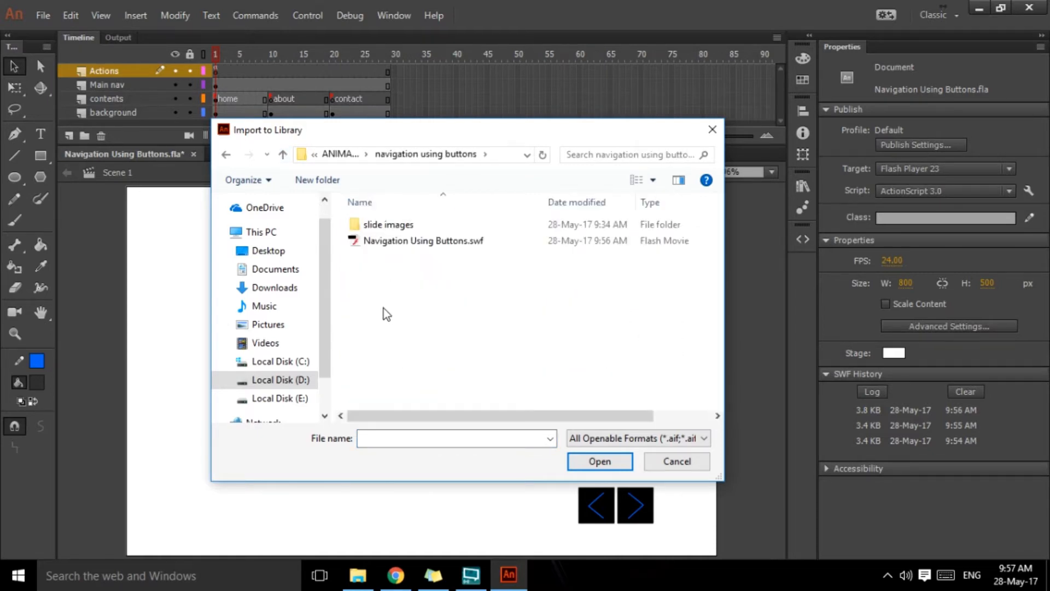
pyautogui.doubleClick(379, 228)
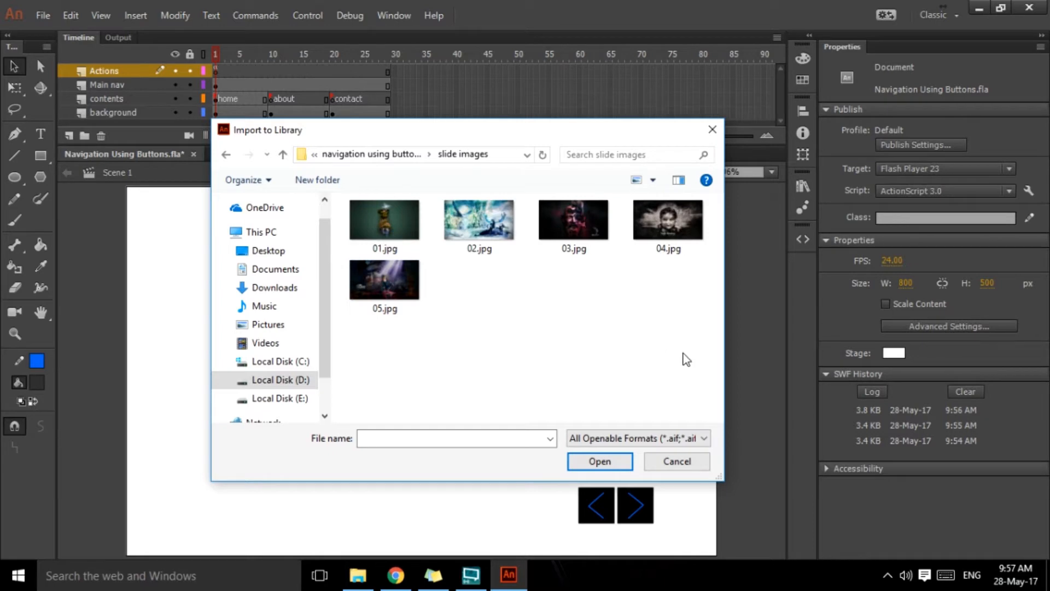
# Step: Import the five images 01.jpg to 05.jpg into the library
pyautogui.moveTo(682, 353); pyautogui.dragTo(520, 336)
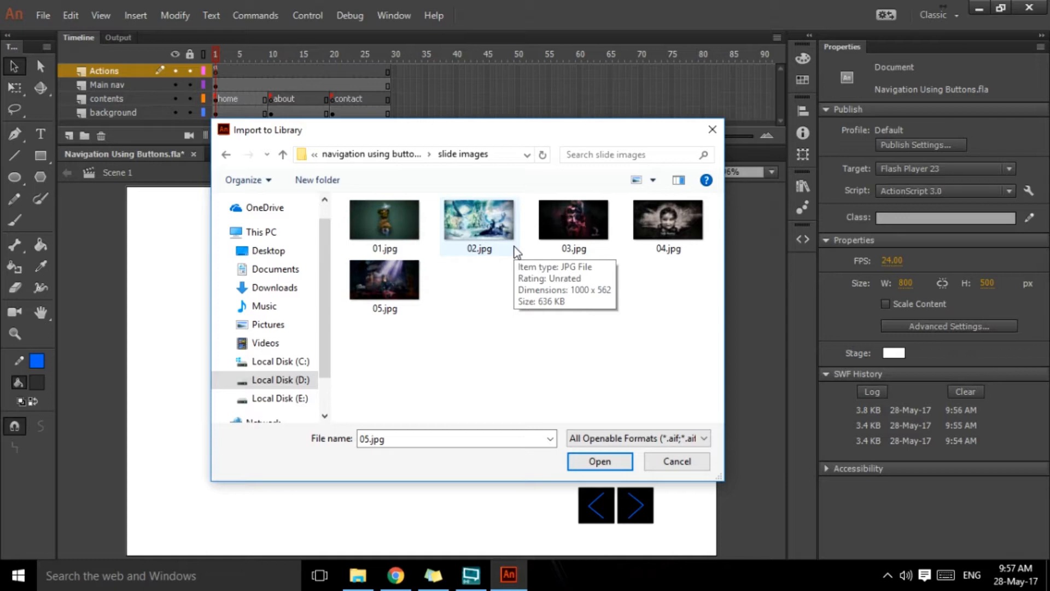
pyautogui.moveTo(410, 175); pyautogui.dragTo(284, 163)
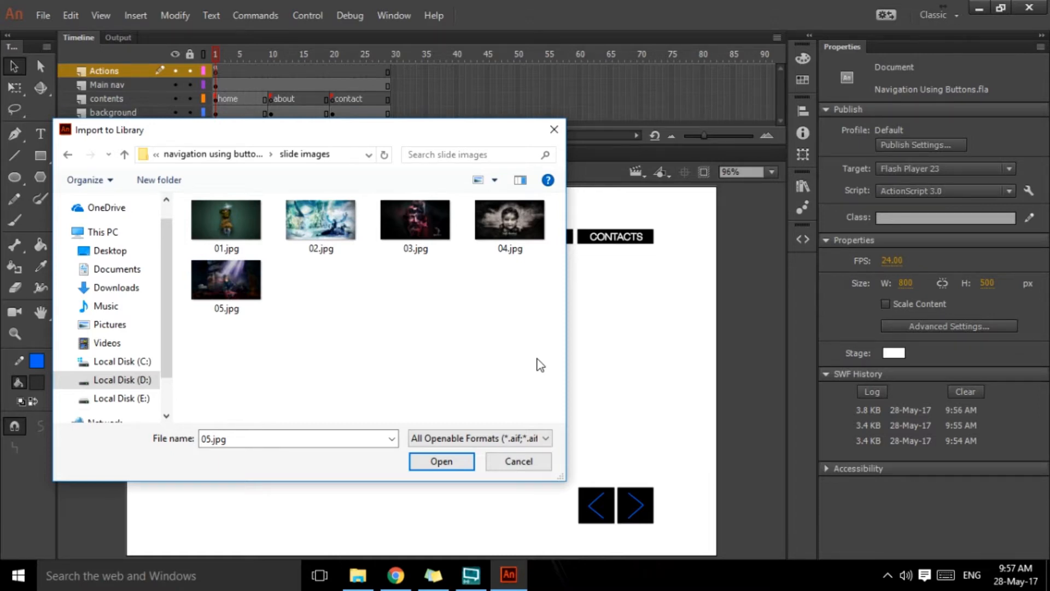
pyautogui.moveTo(540, 366); pyautogui.dragTo(189, 191)
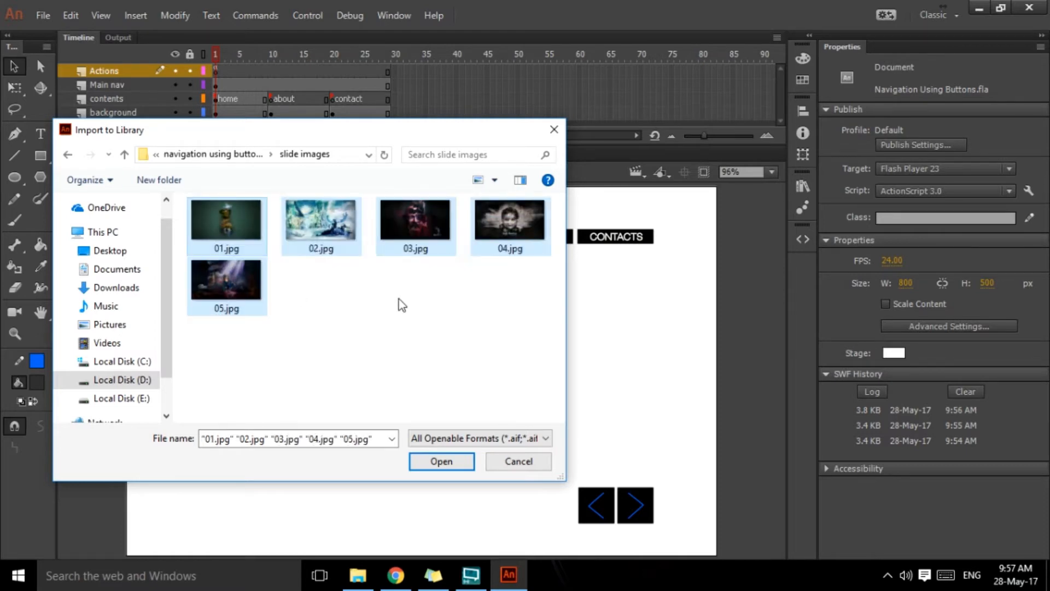
pyautogui.click(434, 462)
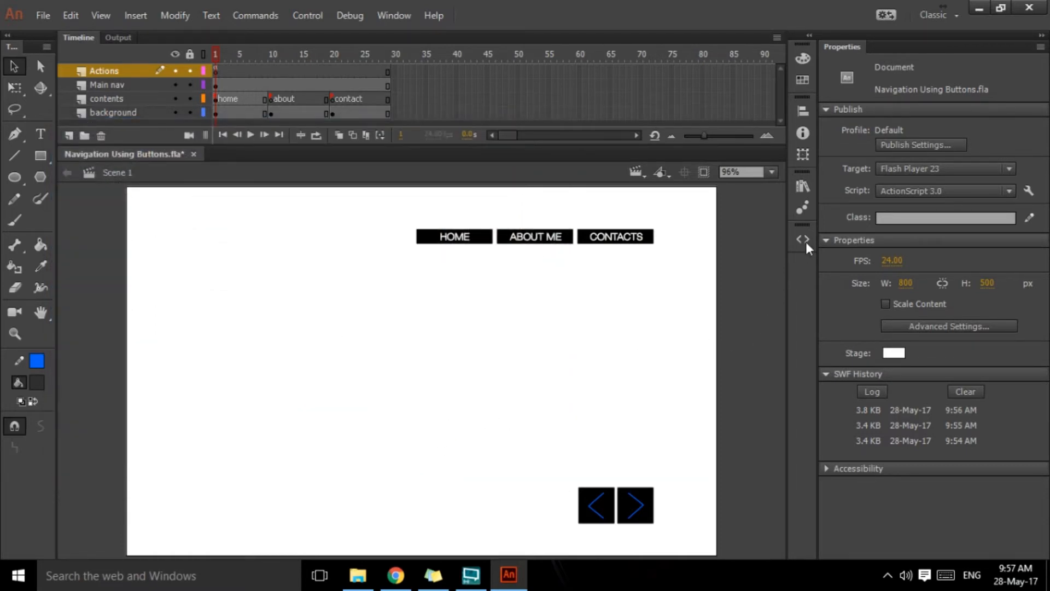
# Step: Preview the imported images from 05.jpg up to 01.jpg in the library
pyautogui.click(802, 187)
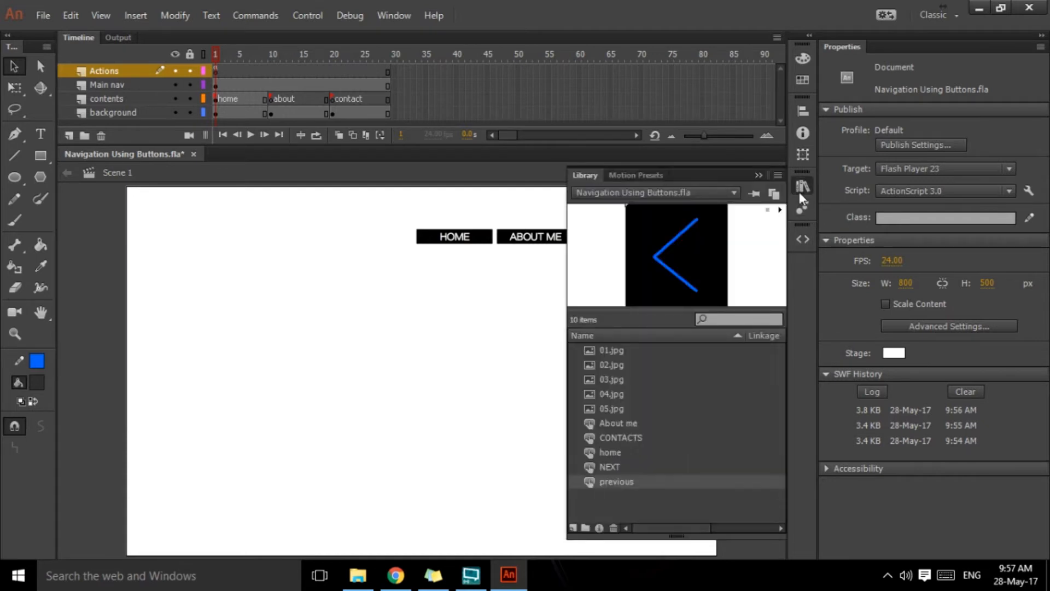
pyautogui.click(608, 412)
pyautogui.click(609, 393)
pyautogui.click(610, 380)
pyautogui.press('Up')
pyautogui.press('Up')
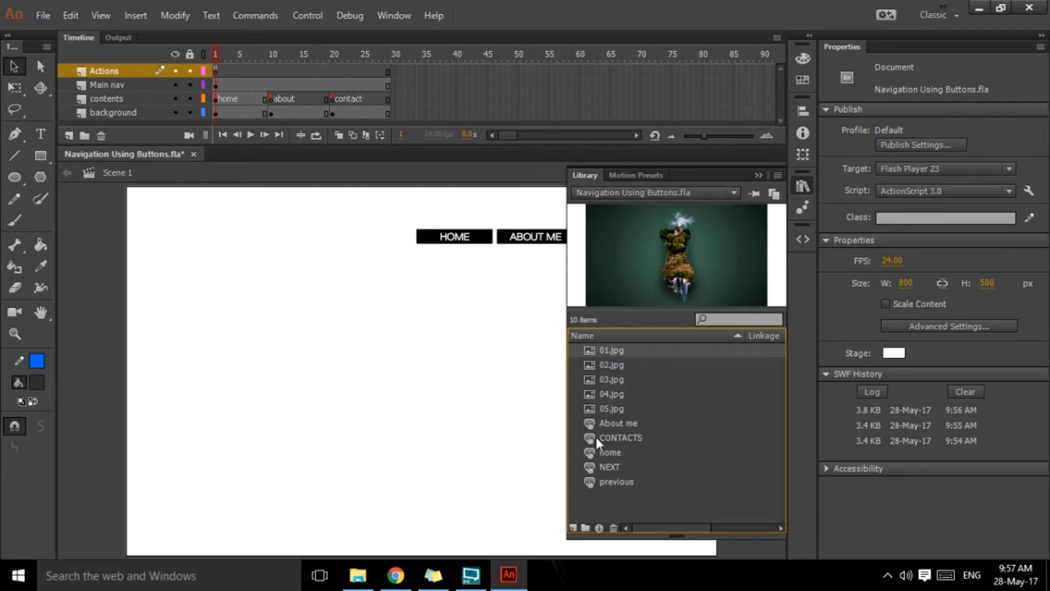
# Step: Create a library folder named slide_home
pyautogui.click(585, 528)
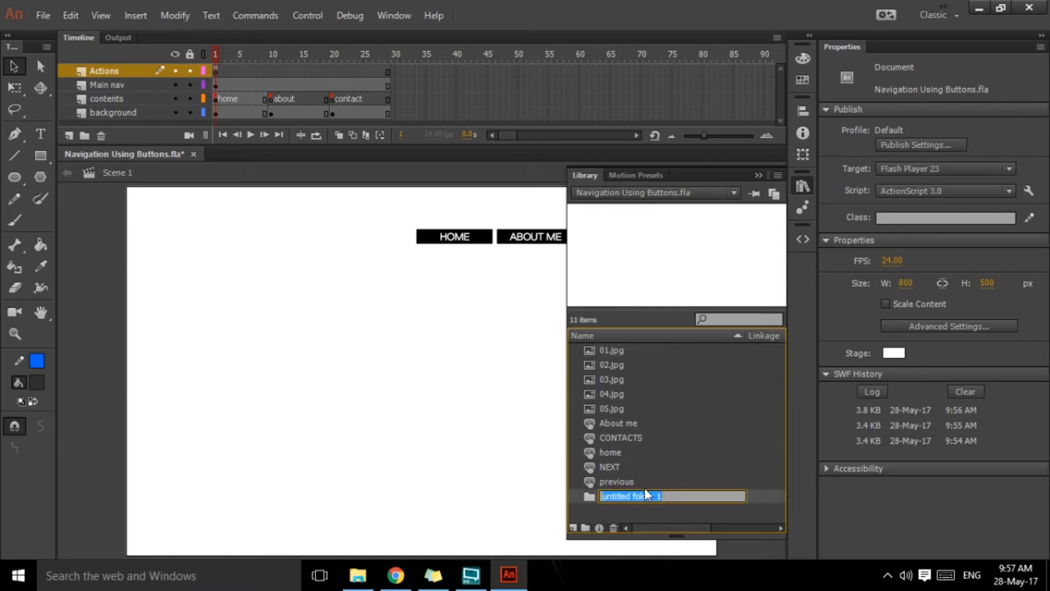
pyautogui.write('slide_home')
pyautogui.press('Return')
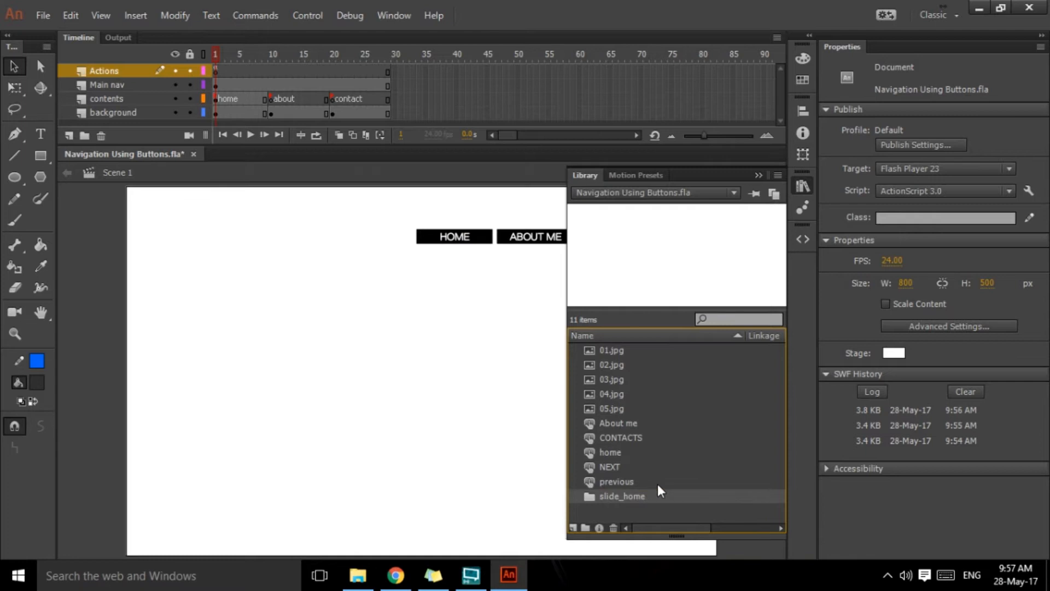
# Step: Move the images 01.jpg to 05.jpg into the slide_home library folder
pyautogui.click(620, 351)
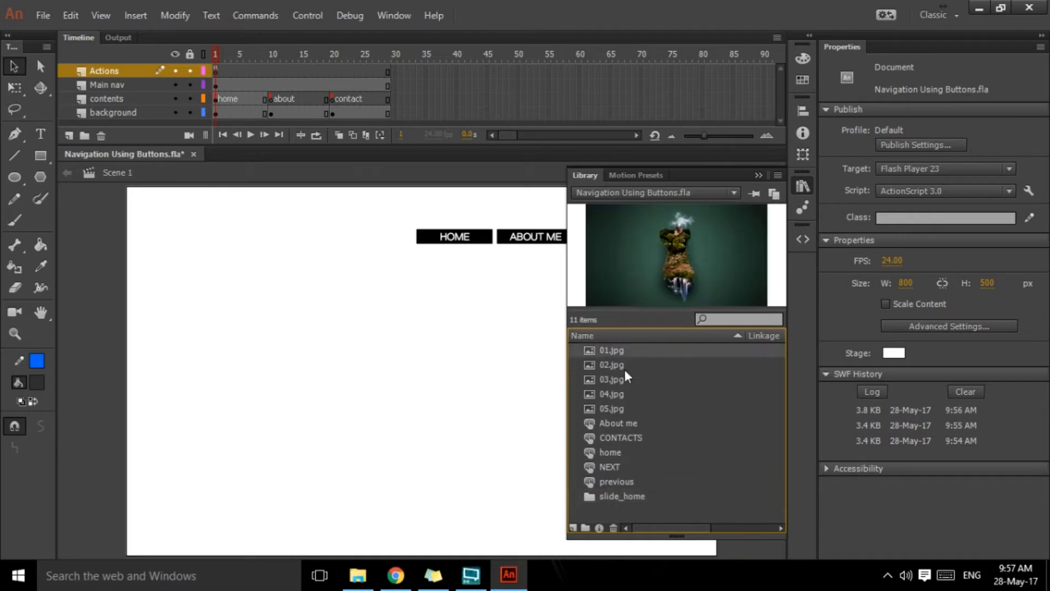
pyautogui.keyDown('shift'); pyautogui.click(618, 407); pyautogui.keyUp('shift')
pyautogui.moveTo(616, 411); pyautogui.dragTo(629, 497)
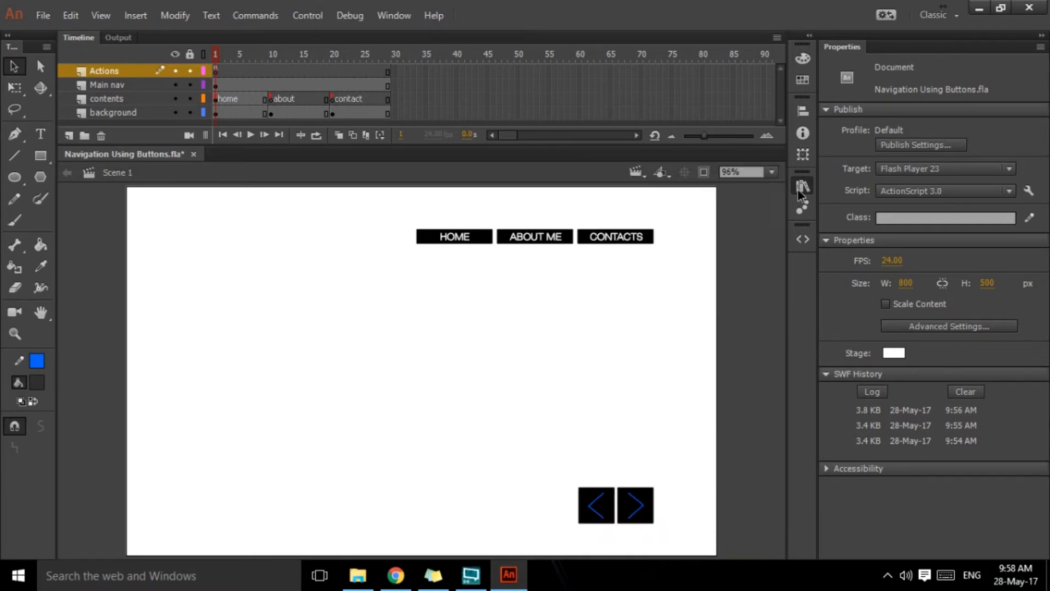
pyautogui.click(798, 189)
pyautogui.click(461, 374)
pyautogui.click(218, 99)
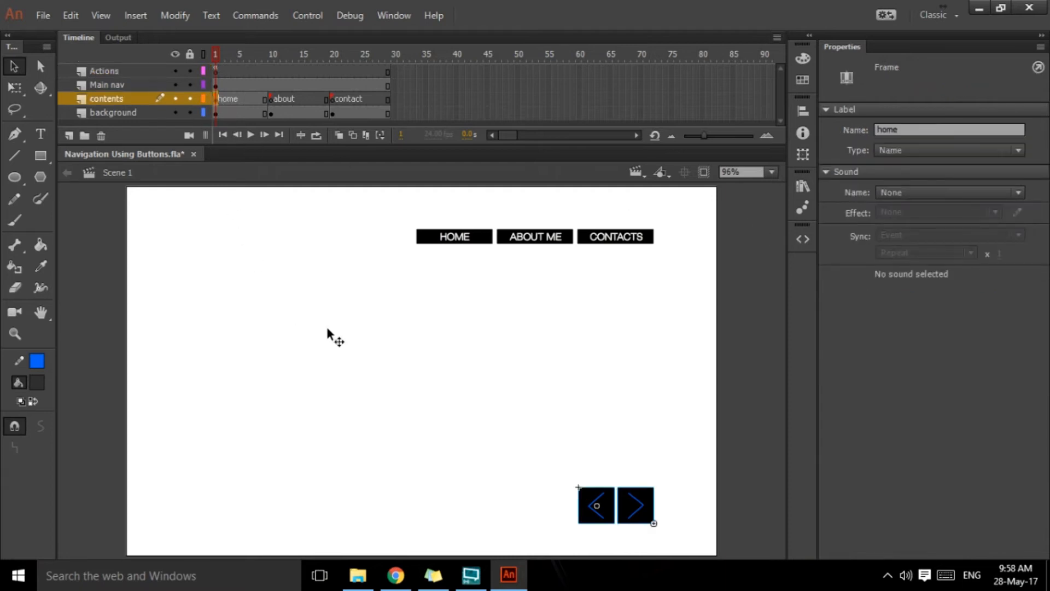
pyautogui.moveTo(218, 53); pyautogui.dragTo(227, 73)
pyautogui.click(536, 241)
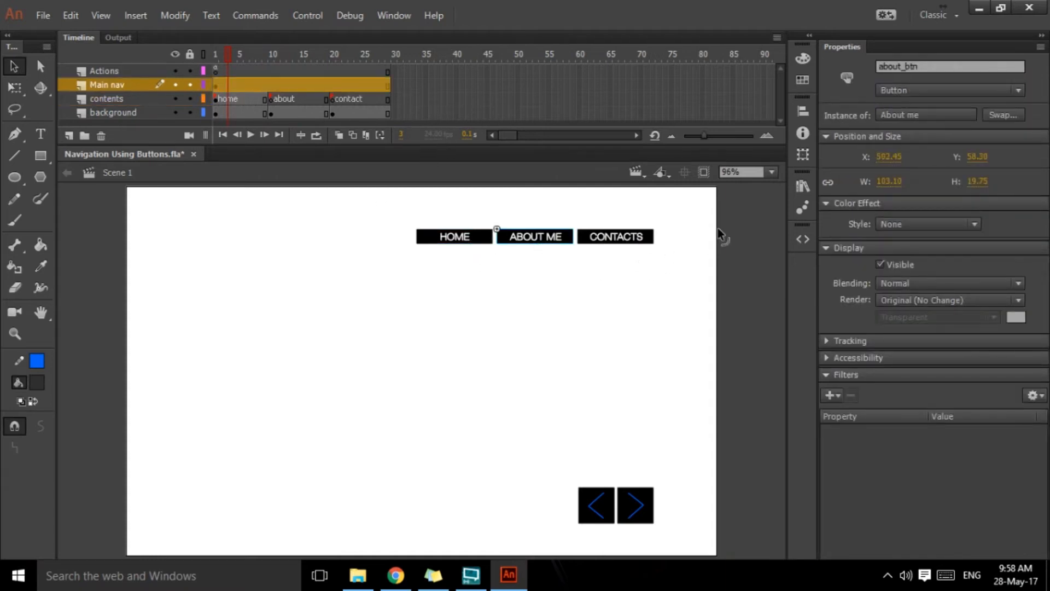
pyautogui.click(802, 186)
# Step: Lock the background layer so its white shape cannot be selected on the stage
pyautogui.click(431, 405)
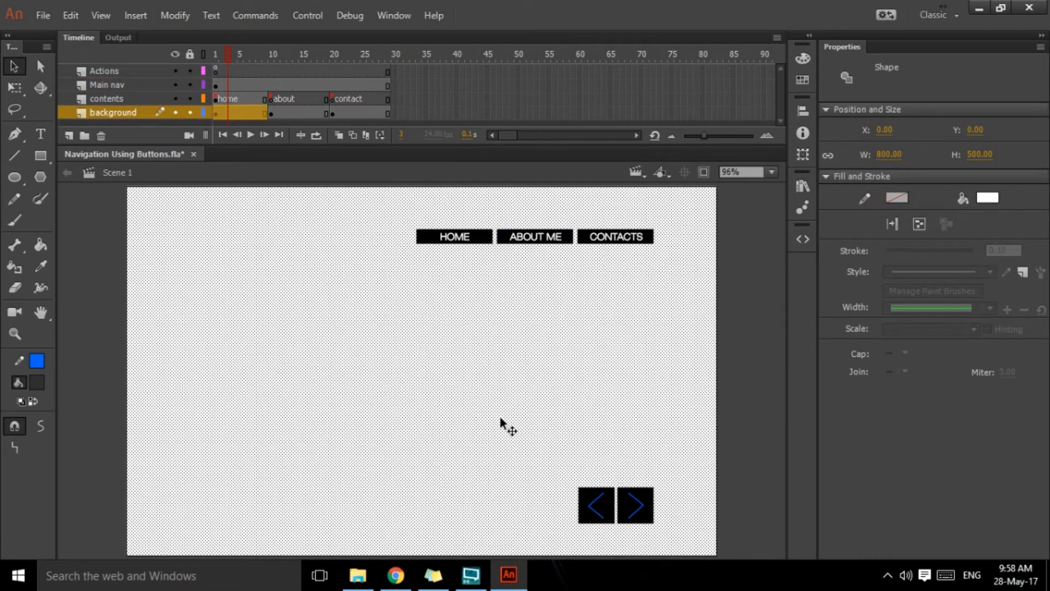
pyautogui.click(188, 113)
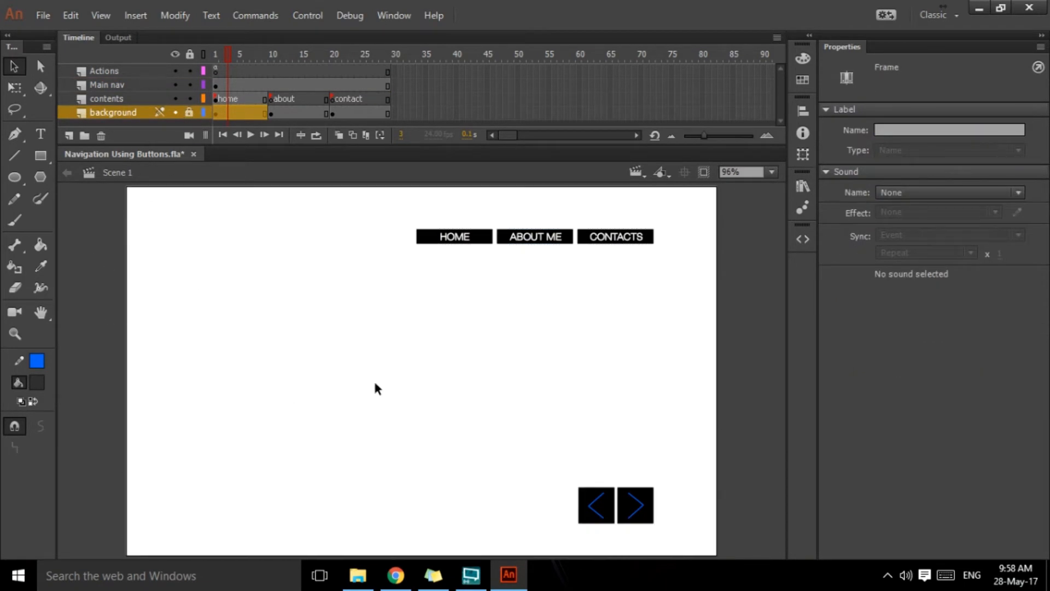
pyautogui.click(100, 353)
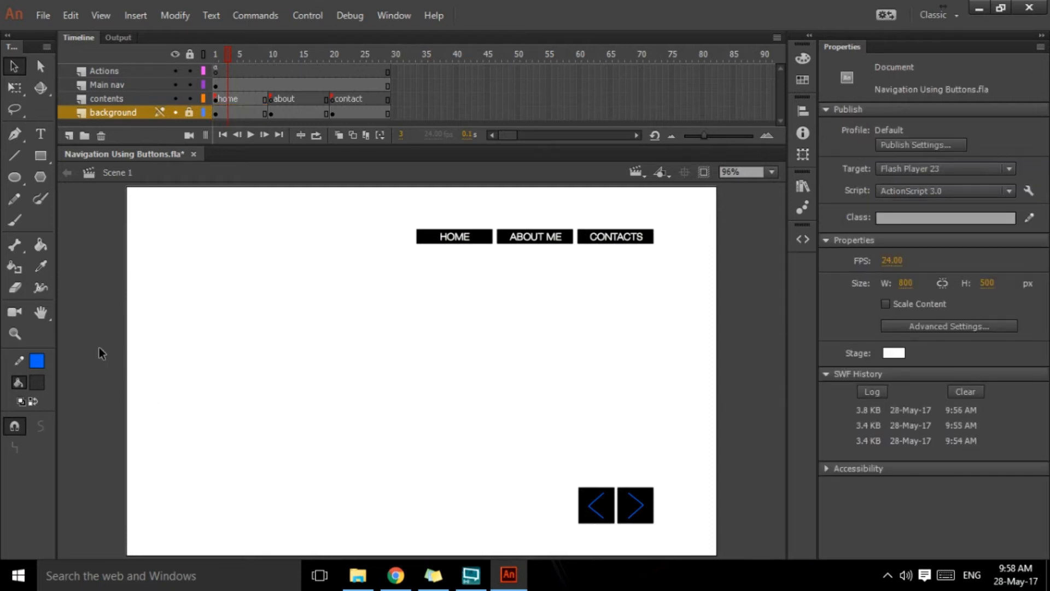
# Step: Return the playhead to frame 1 and add the Mouse Click Event code snippet to the HOME button
pyautogui.click(478, 244)
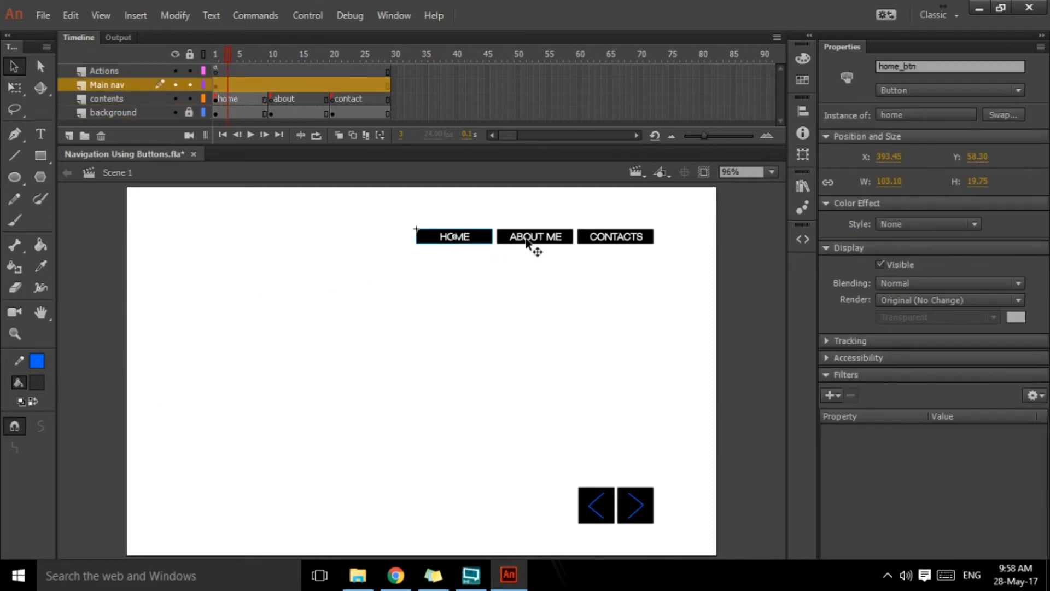
pyautogui.click(535, 247)
pyautogui.click(588, 241)
pyautogui.moveTo(234, 54); pyautogui.dragTo(211, 73)
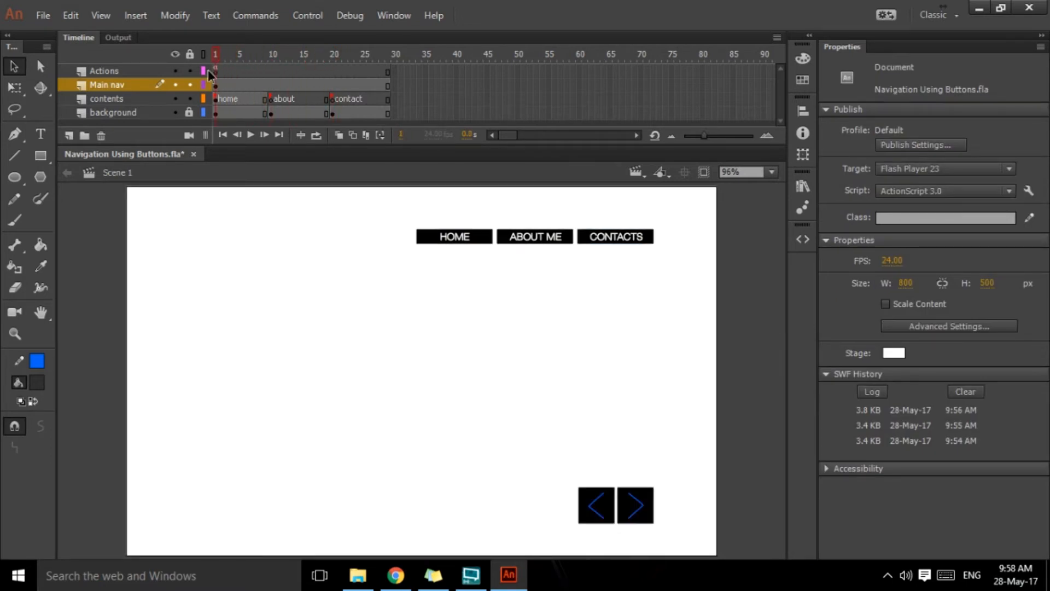
pyautogui.click(483, 246)
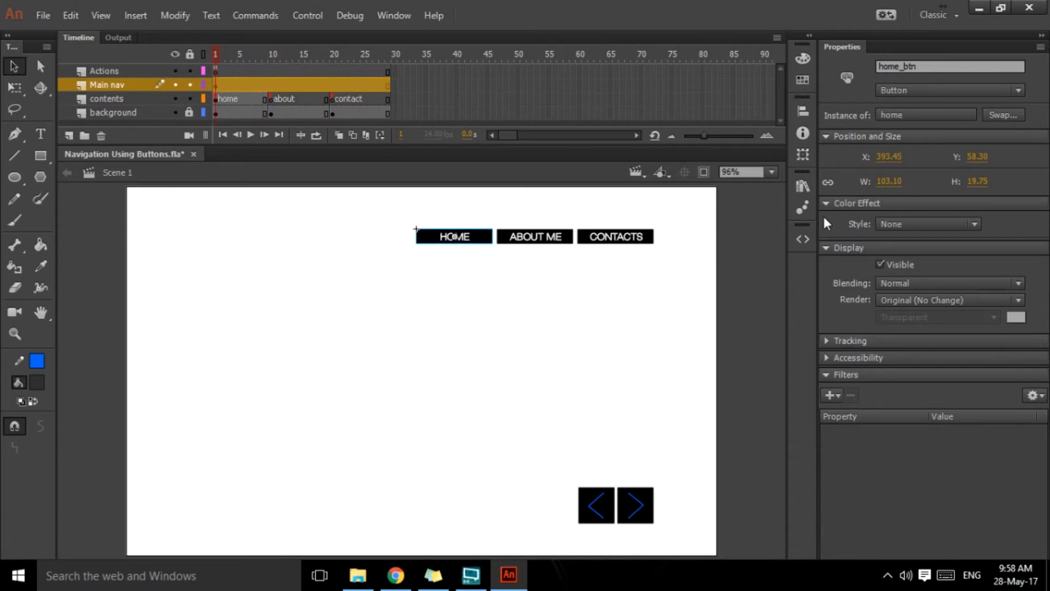
pyautogui.click(802, 239)
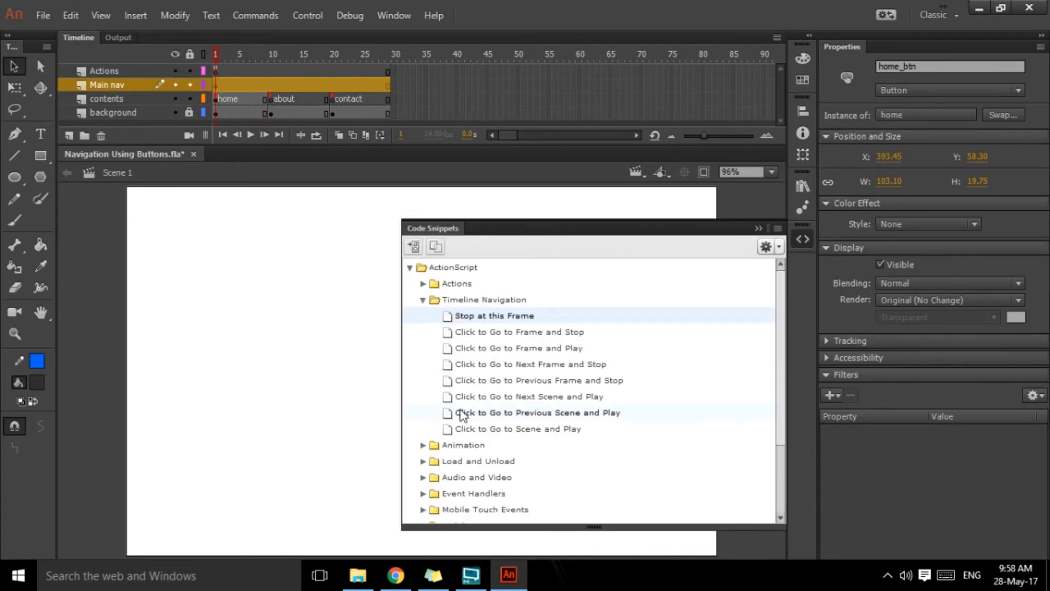
pyautogui.click(424, 301)
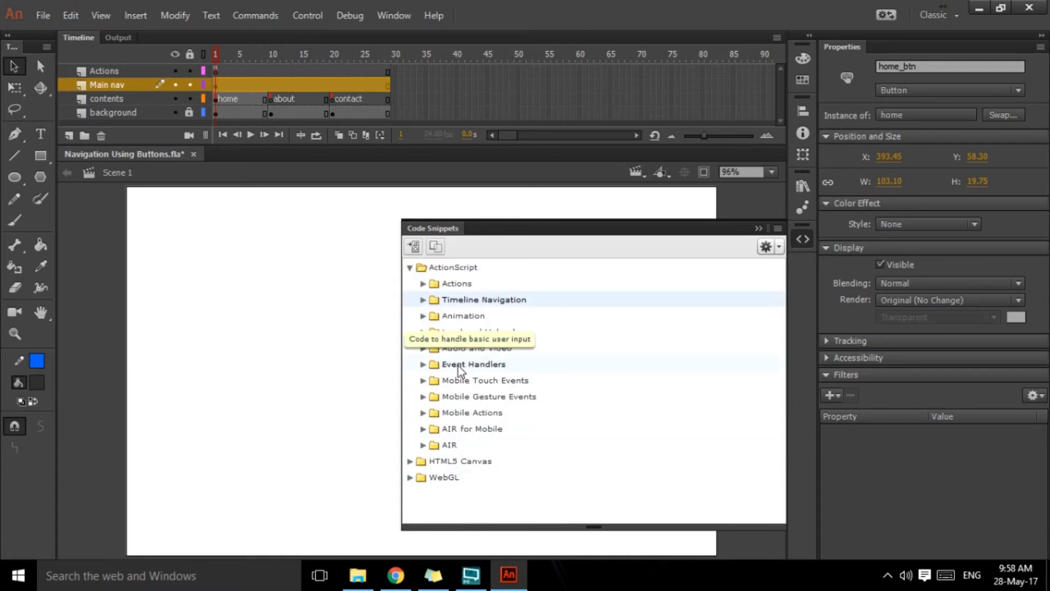
pyautogui.click(422, 366)
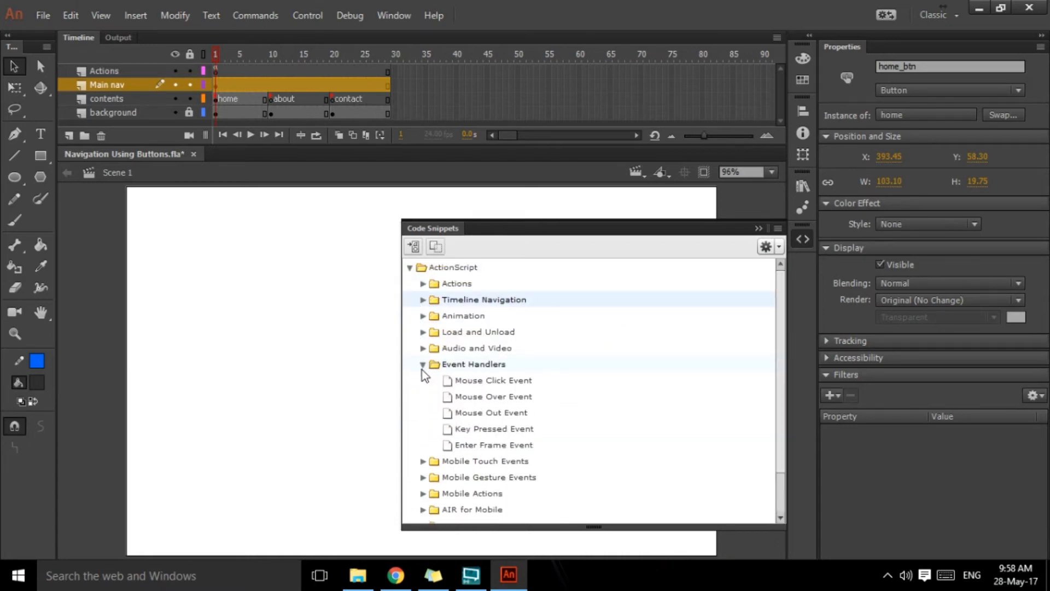
pyautogui.doubleClick(493, 382)
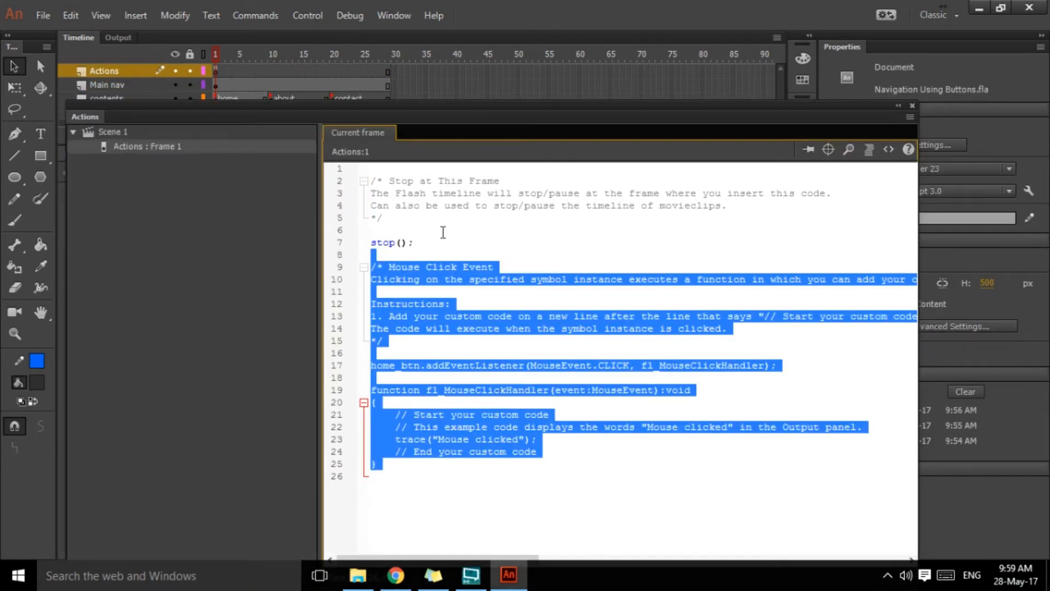
# Step: Examine the inserted home_btn click handler, including its custom-code comments and the trace placeholder line
pyautogui.click(492, 366)
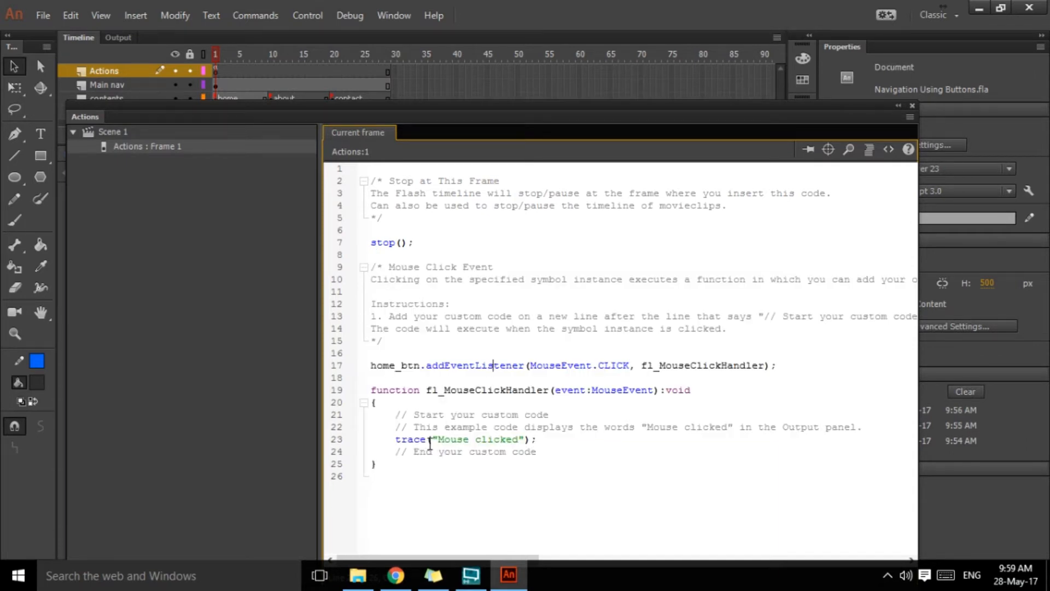
pyautogui.moveTo(396, 416); pyautogui.dragTo(538, 449)
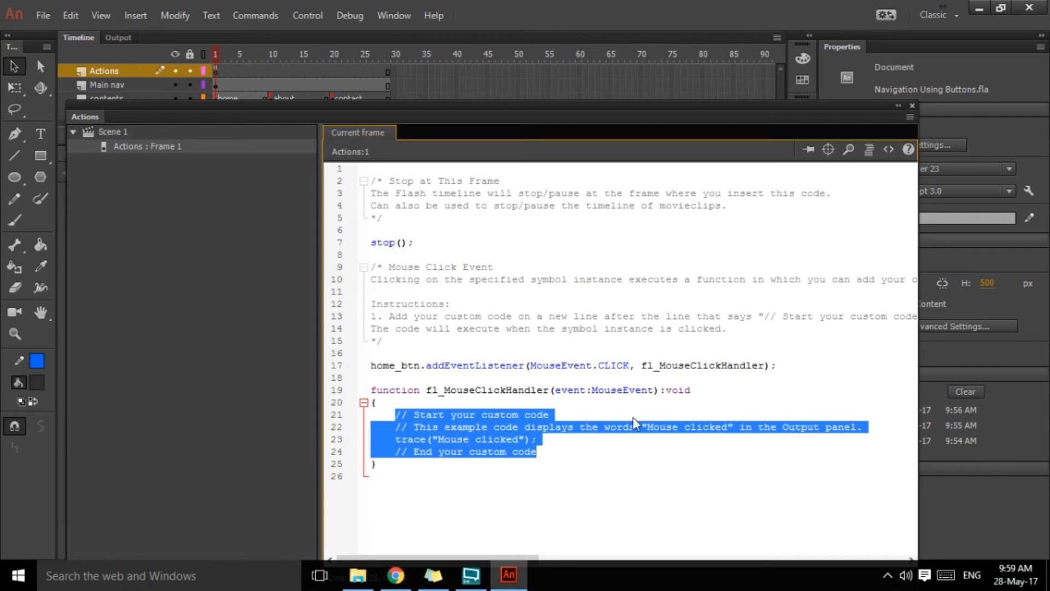
pyautogui.click(391, 420)
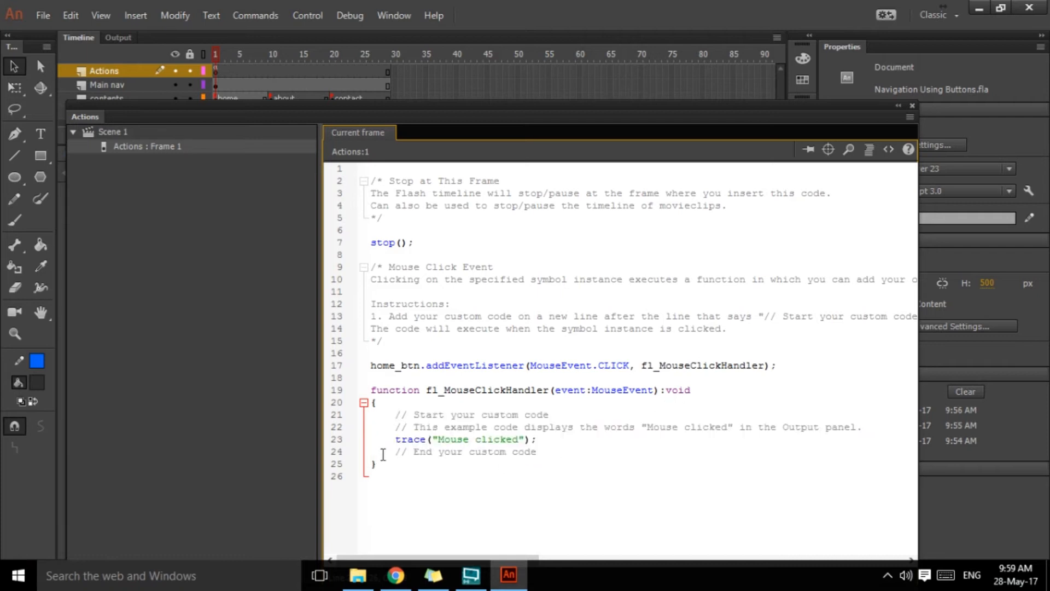
pyautogui.moveTo(541, 452)
pyautogui.mouseDown()
pyautogui.moveTo(491, 452)
pyautogui.moveTo(385, 417)
pyautogui.moveTo(418, 440)
pyautogui.moveTo(527, 441)
pyautogui.moveTo(548, 452)
pyautogui.mouseUp()
pyautogui.click(444, 480)
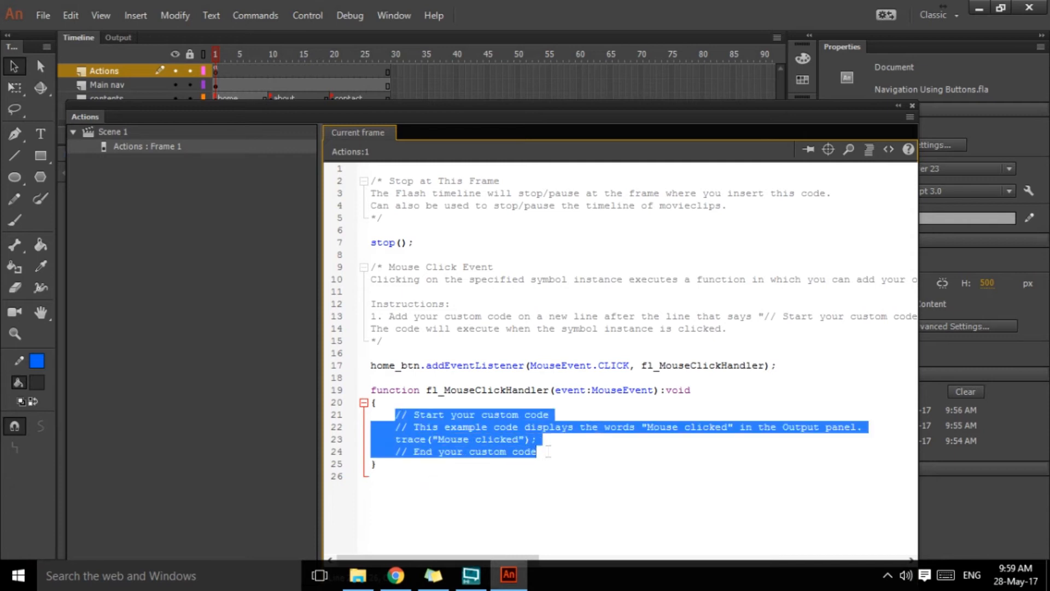
pyautogui.moveTo(548, 452); pyautogui.dragTo(526, 428)
pyautogui.click(393, 441)
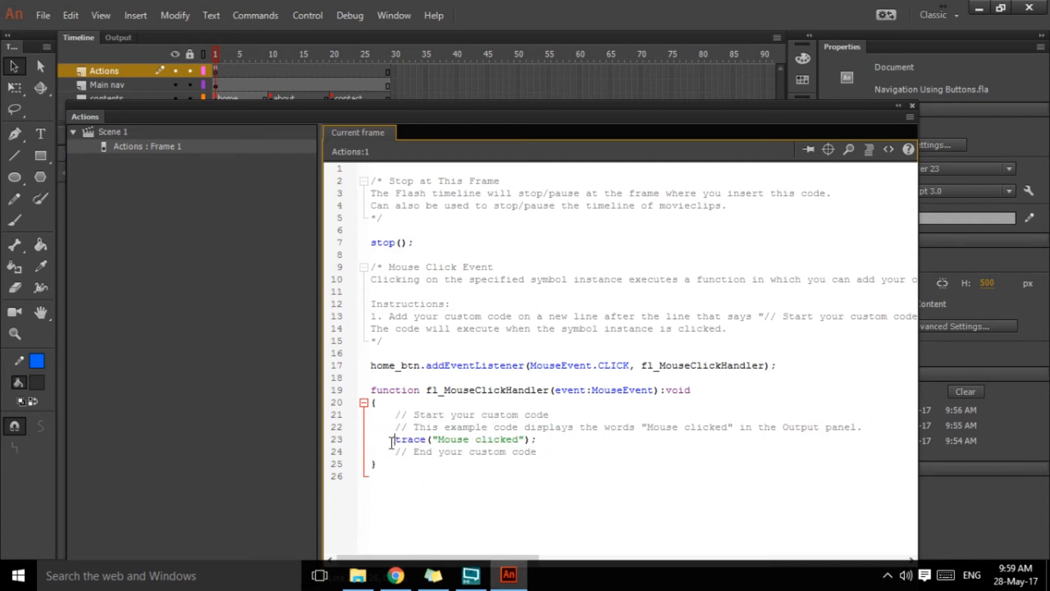
pyautogui.moveTo(393, 441); pyautogui.dragTo(542, 441)
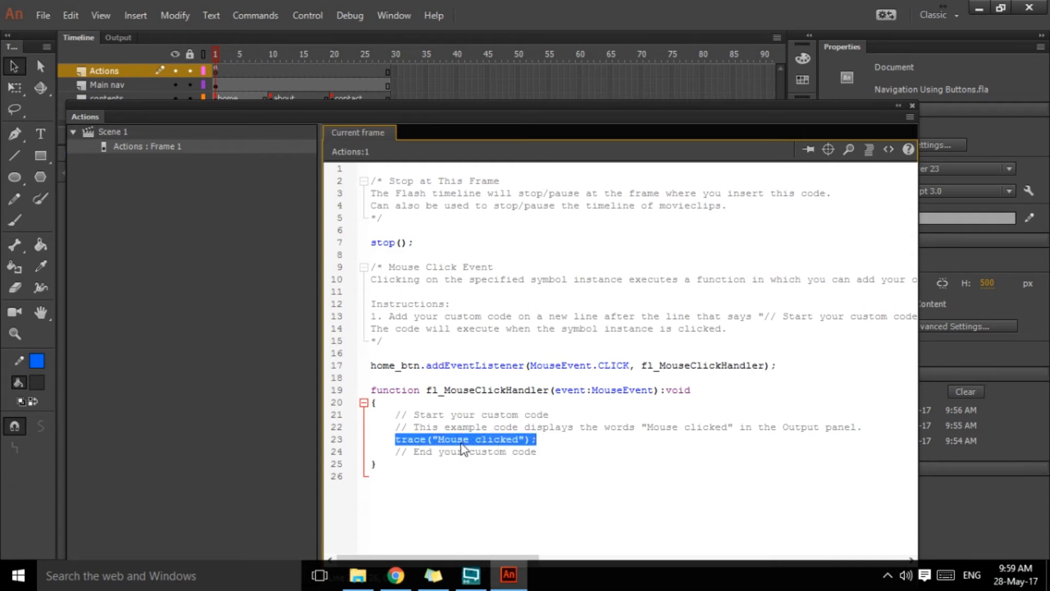
pyautogui.click(547, 452)
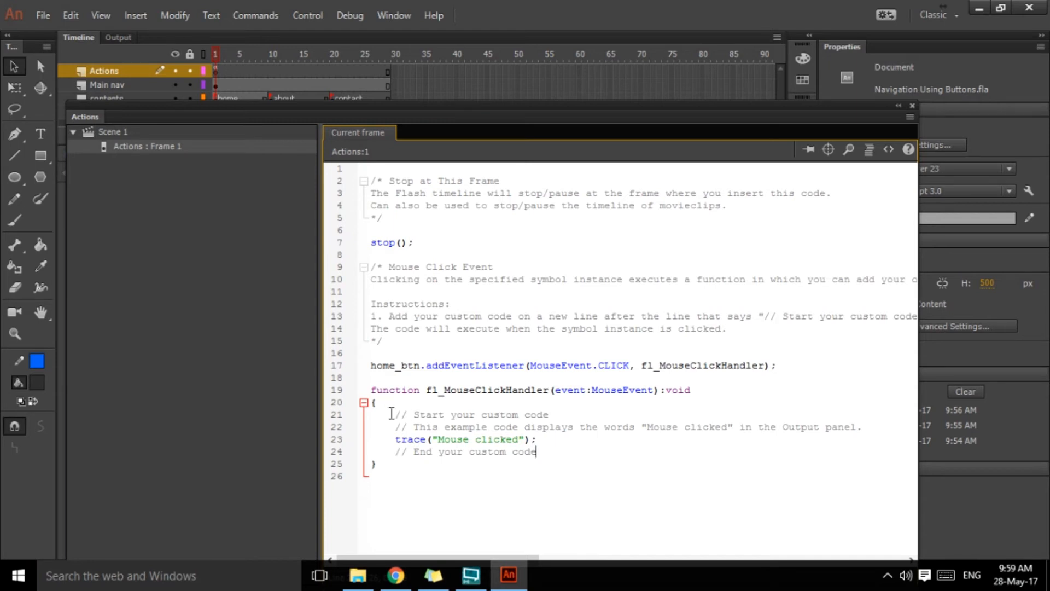
# Step: Replace the placeholder code in the HOME button's click handler with gotoAndStop("home"); and close the script
pyautogui.moveTo(392, 414); pyautogui.dragTo(556, 449)
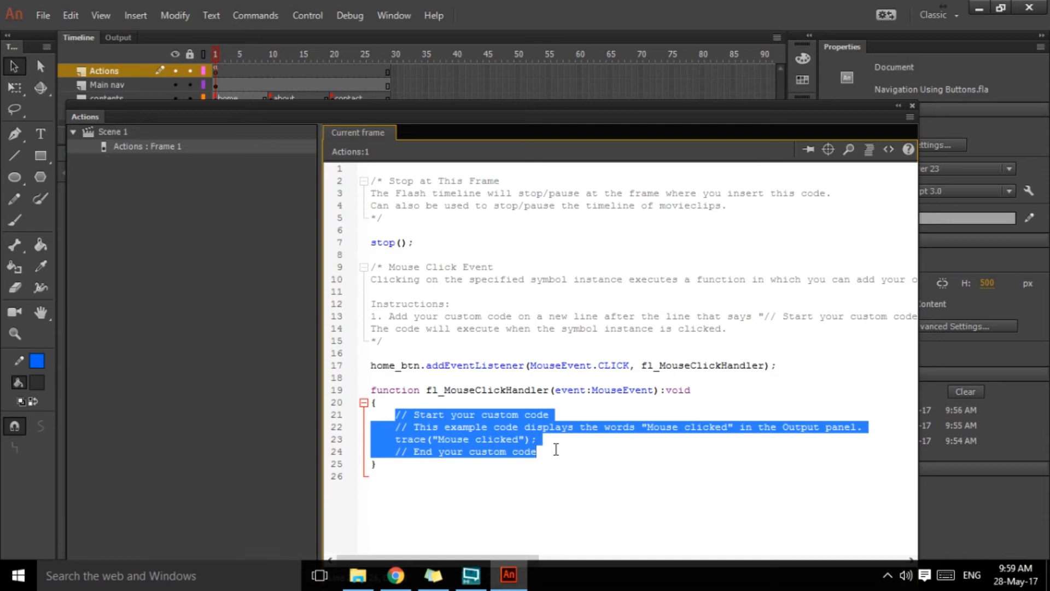
pyautogui.write('goto')
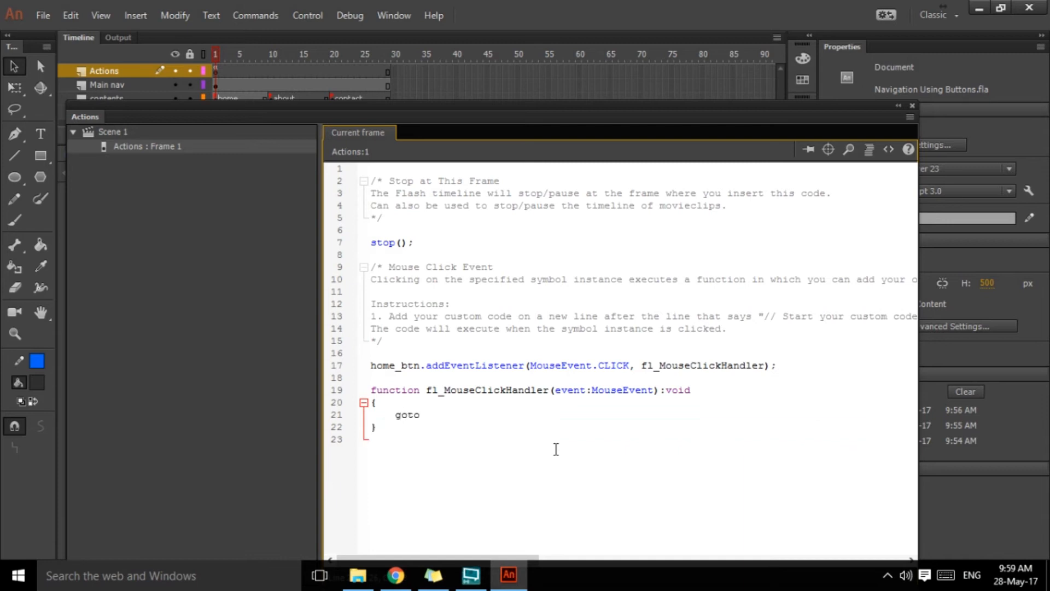
pyautogui.write('AndStop')
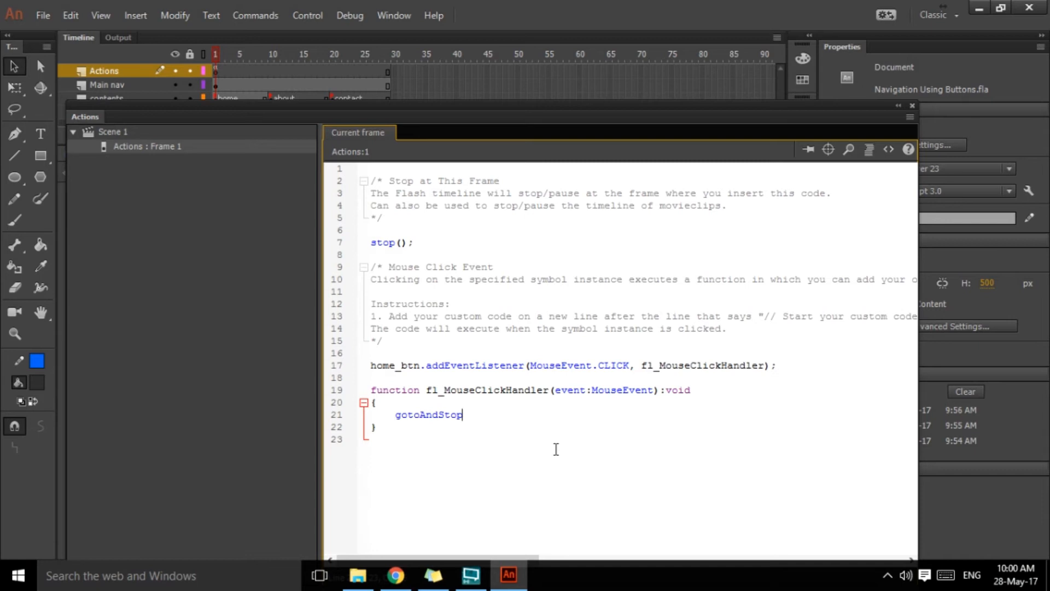
pyautogui.write('(')
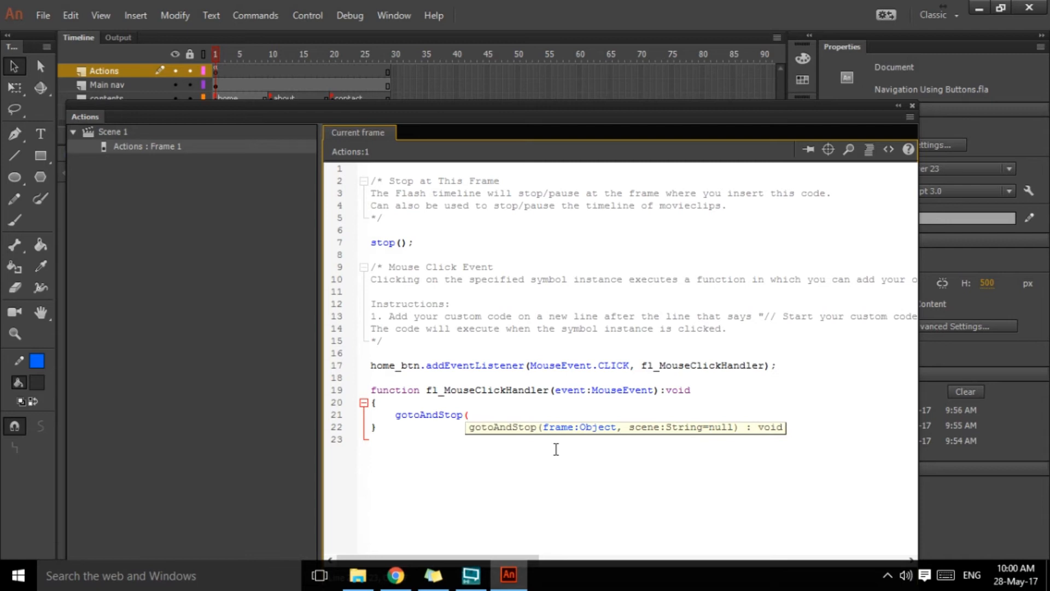
pyautogui.write(')')
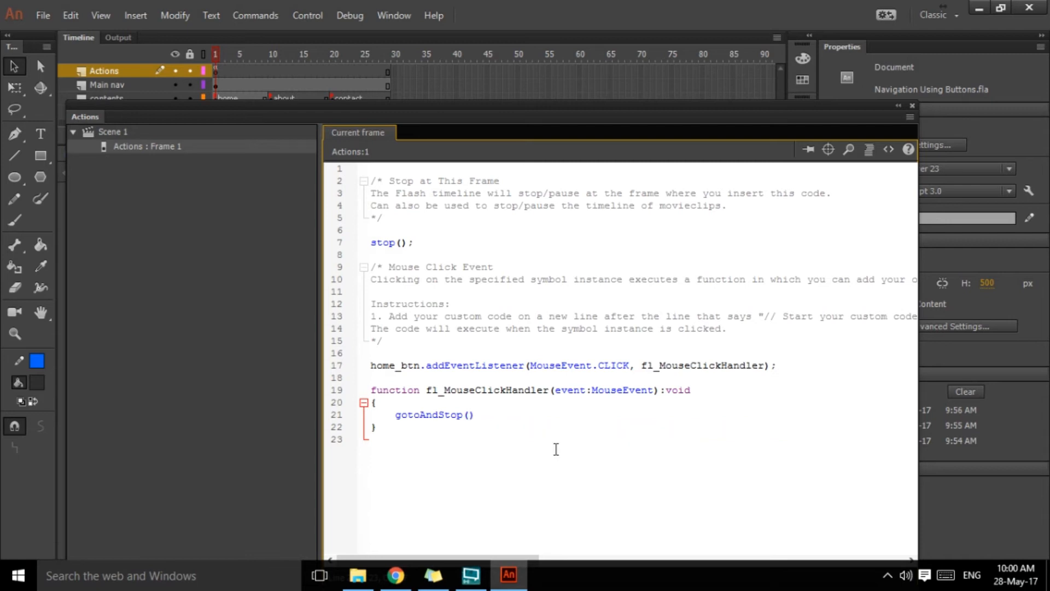
pyautogui.write(';')
pyautogui.write('"')
pyautogui.write('home')
pyautogui.click(912, 106)
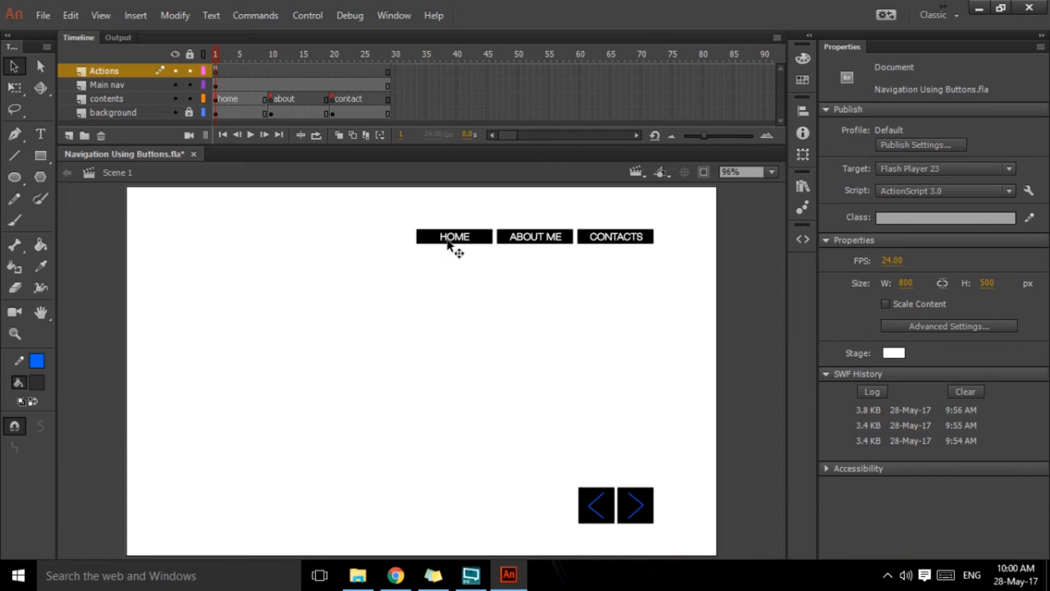
# Step: Add the Mouse Click Event code snippet to the ABOUT ME button on frame 1
pyautogui.click(540, 241)
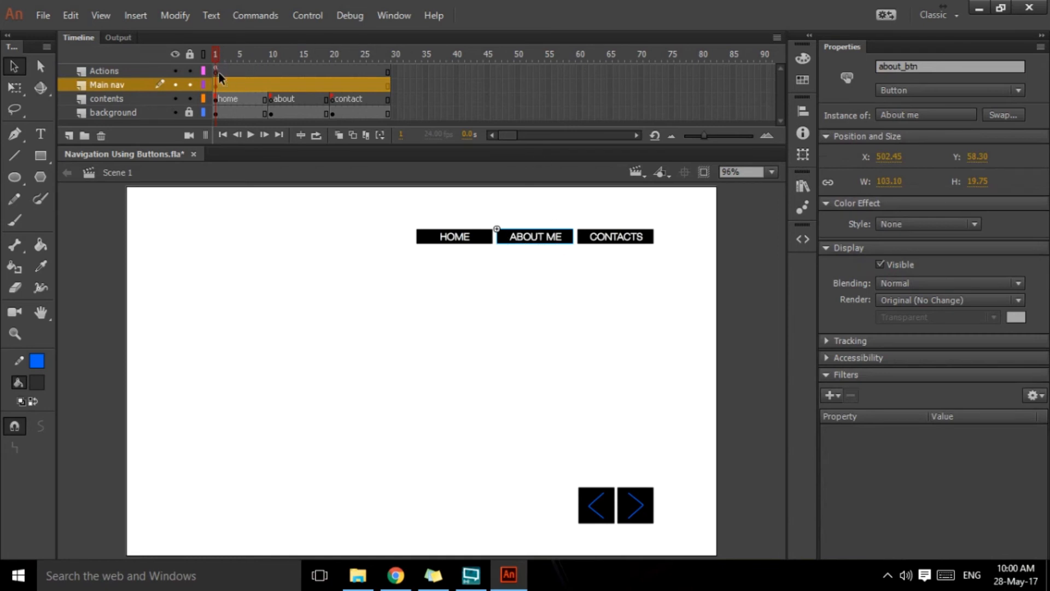
pyautogui.click(802, 239)
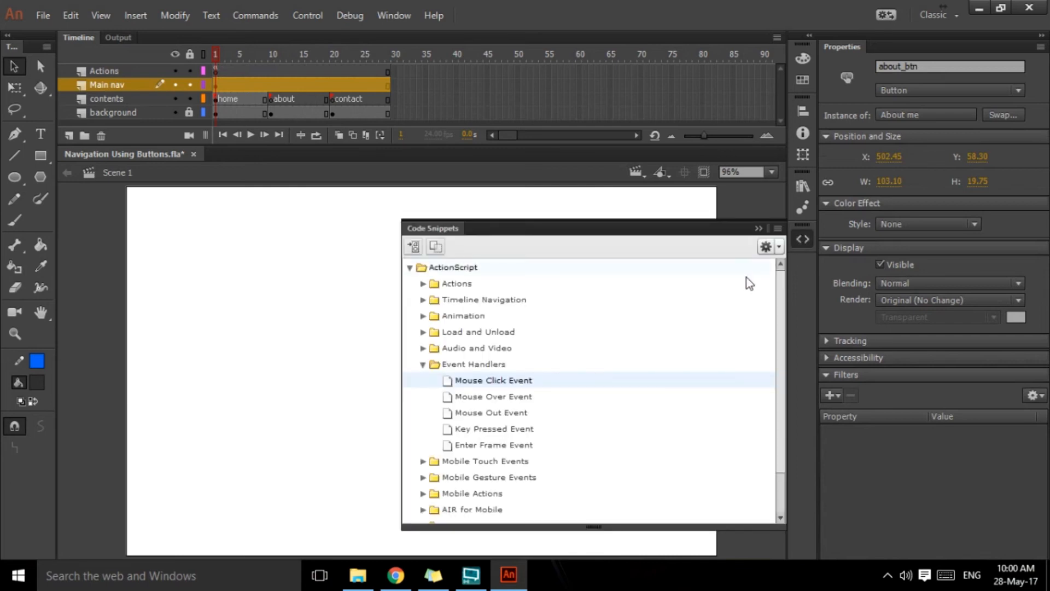
pyautogui.doubleClick(498, 381)
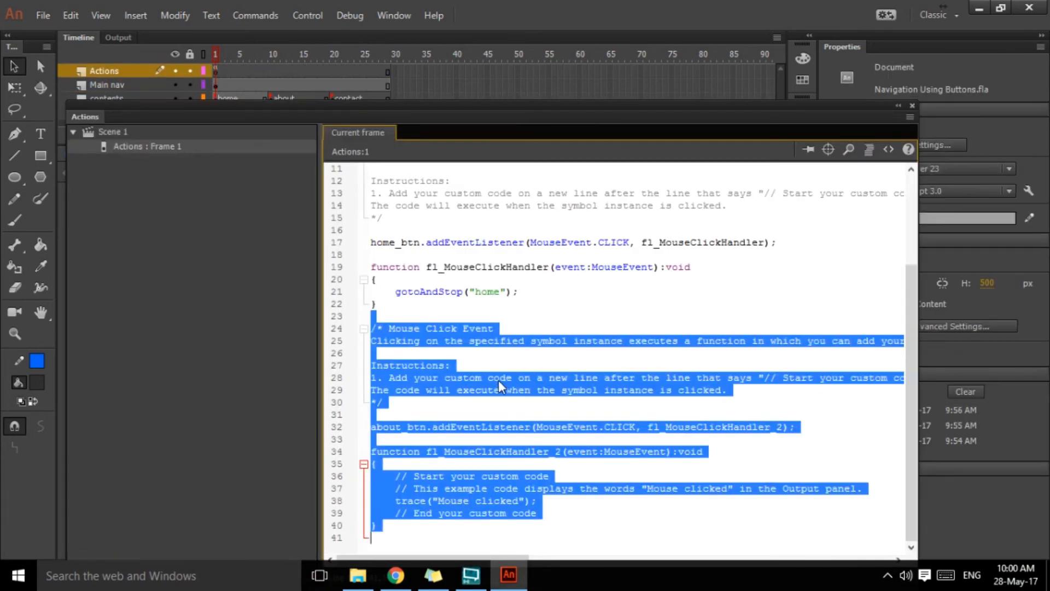
pyautogui.click(510, 404)
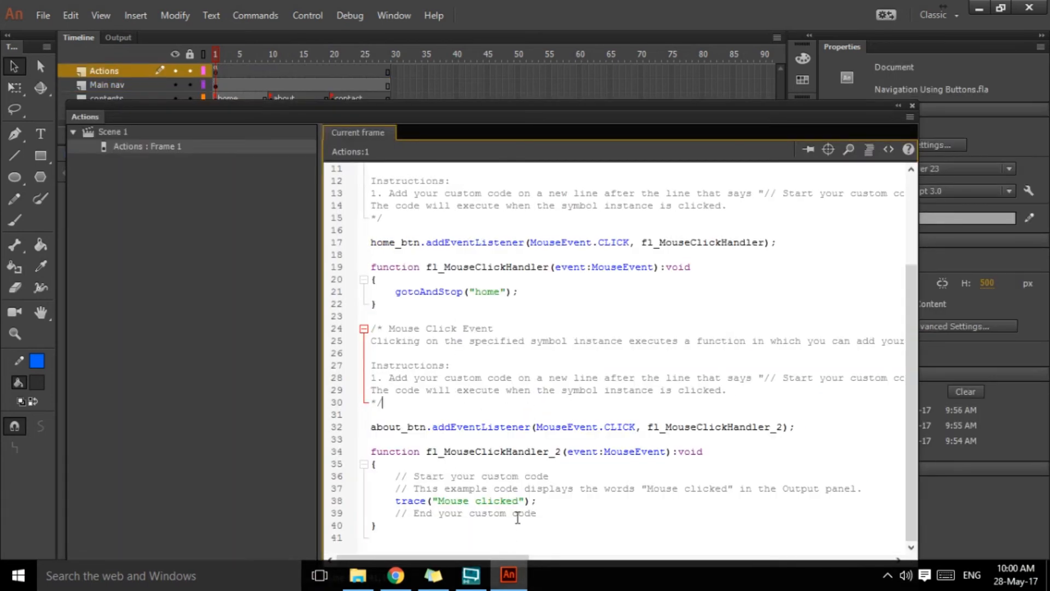
# Step: Replace the placeholder code in the ABOUT ME button's click handler with a copy of the home line changed to gotoAndStop("about");
pyautogui.moveTo(552, 516); pyautogui.dragTo(397, 486)
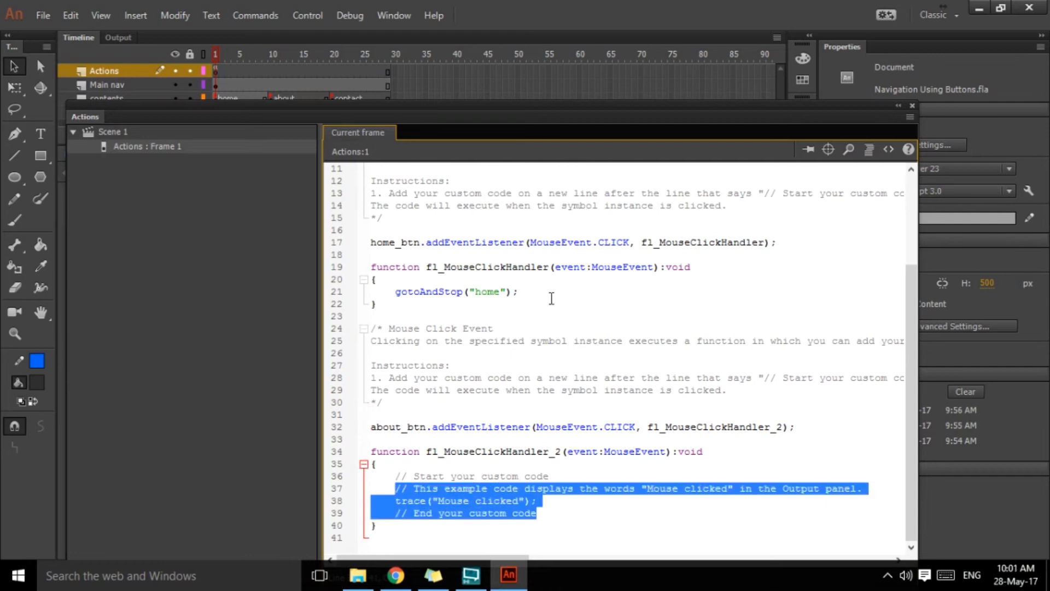
pyautogui.moveTo(533, 300)
pyautogui.mouseDown()
pyautogui.moveTo(395, 293)
pyautogui.moveTo(520, 293)
pyautogui.mouseUp()
pyautogui.hotkey('ctrl', 'c')
pyautogui.click(399, 311)
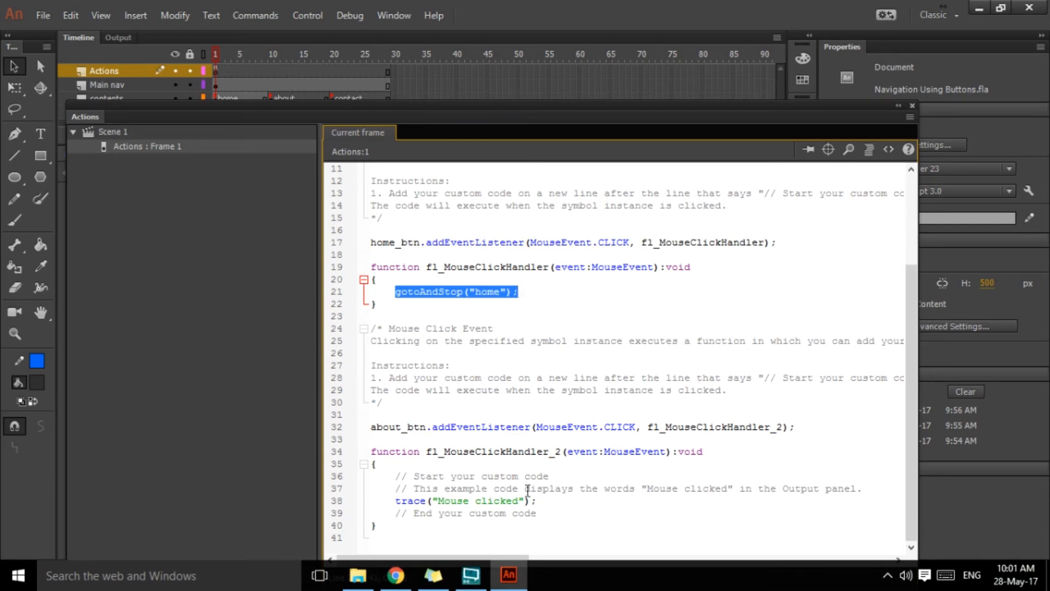
pyautogui.moveTo(539, 514); pyautogui.dragTo(395, 476)
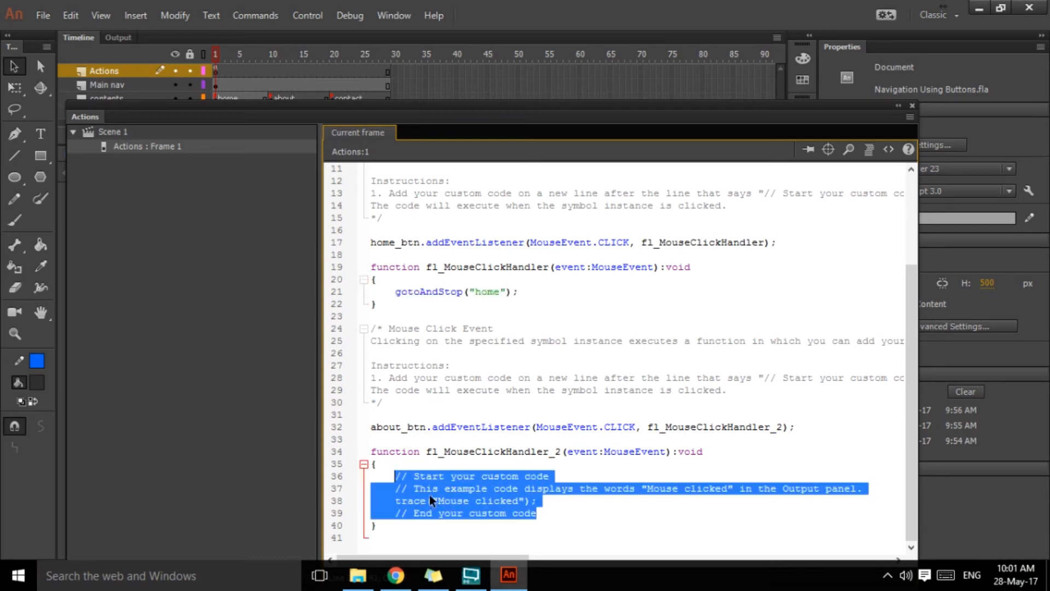
pyautogui.hotkey('ctrl', 'v')
pyautogui.moveTo(499, 512); pyautogui.dragTo(475, 514)
pyautogui.write('abou')
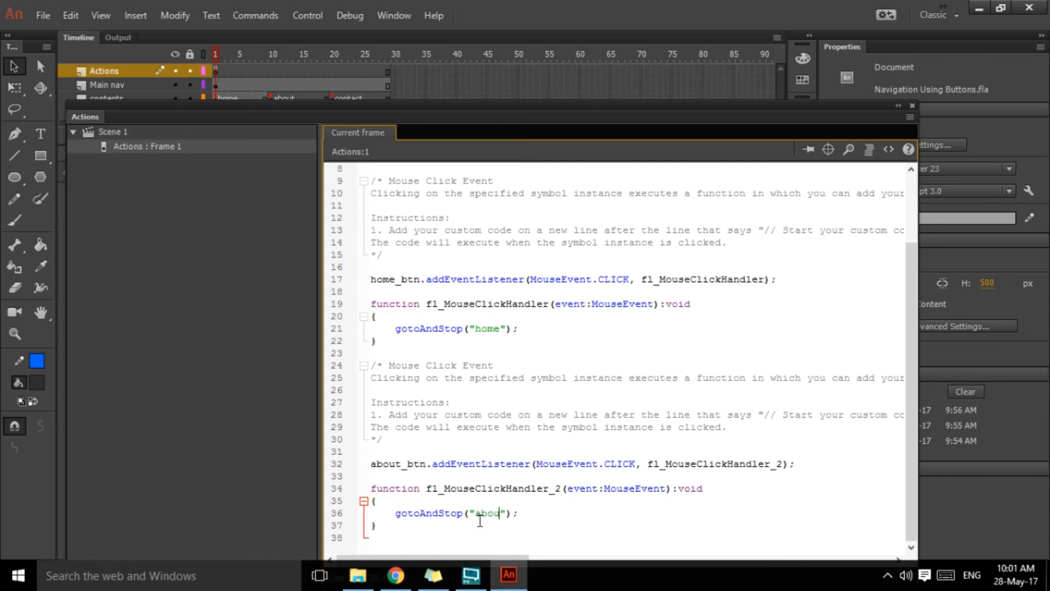
pyautogui.write('t')
pyautogui.click(911, 106)
# Step: Add the Mouse Click Event code snippet to the CONTACTS button on frame 1
pyautogui.click(629, 241)
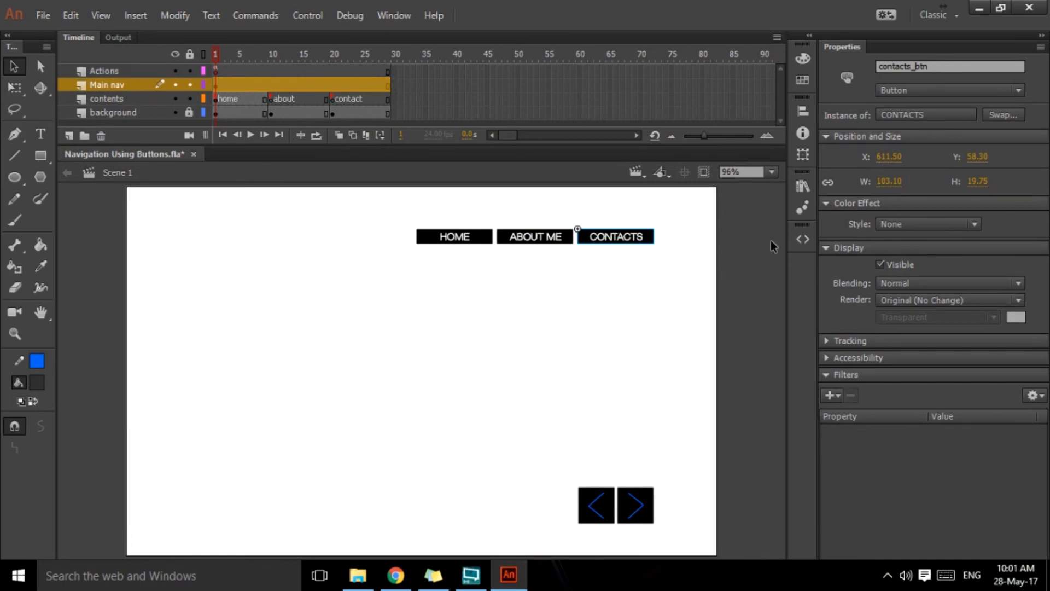
pyautogui.click(802, 240)
pyautogui.doubleClick(496, 383)
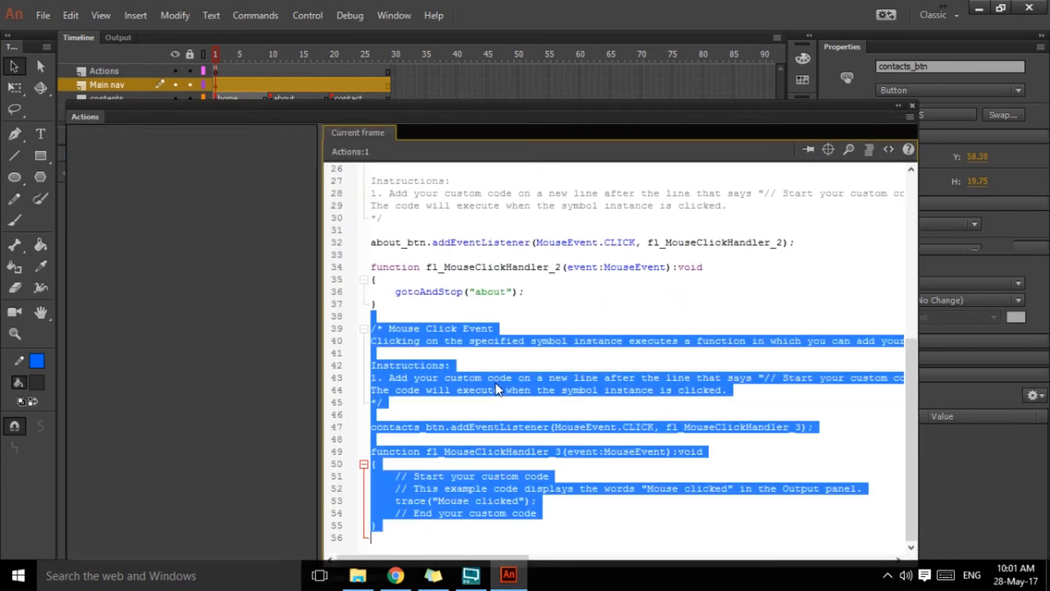
# Step: Replace the placeholder code in the CONTACTS button's click handler with gotoAndStop("contact"); matching the frame label, and close the script
pyautogui.moveTo(544, 513); pyautogui.dragTo(395, 476)
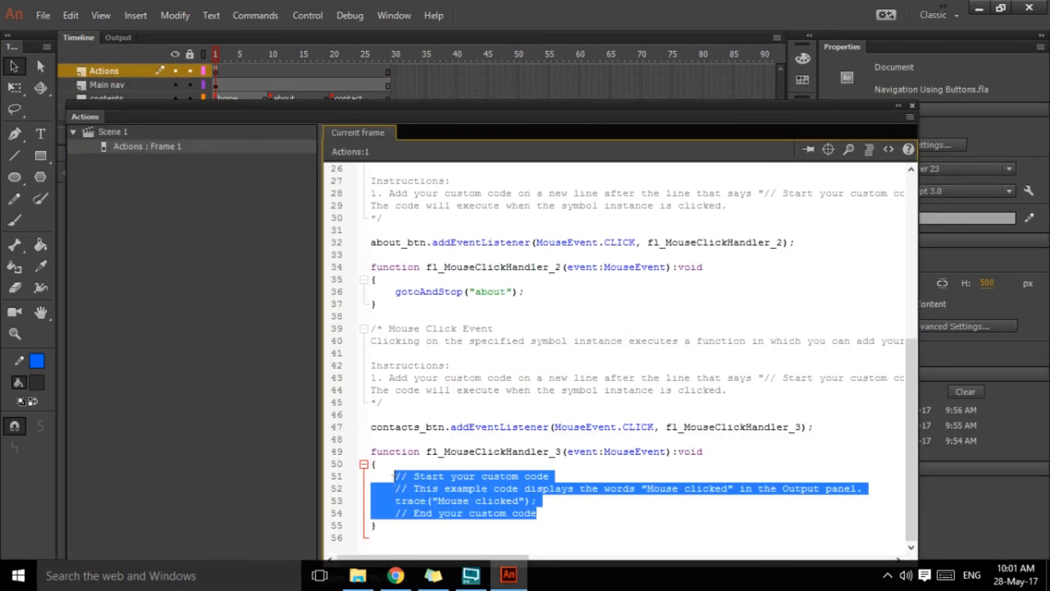
pyautogui.hotkey('ctrl', 'v')
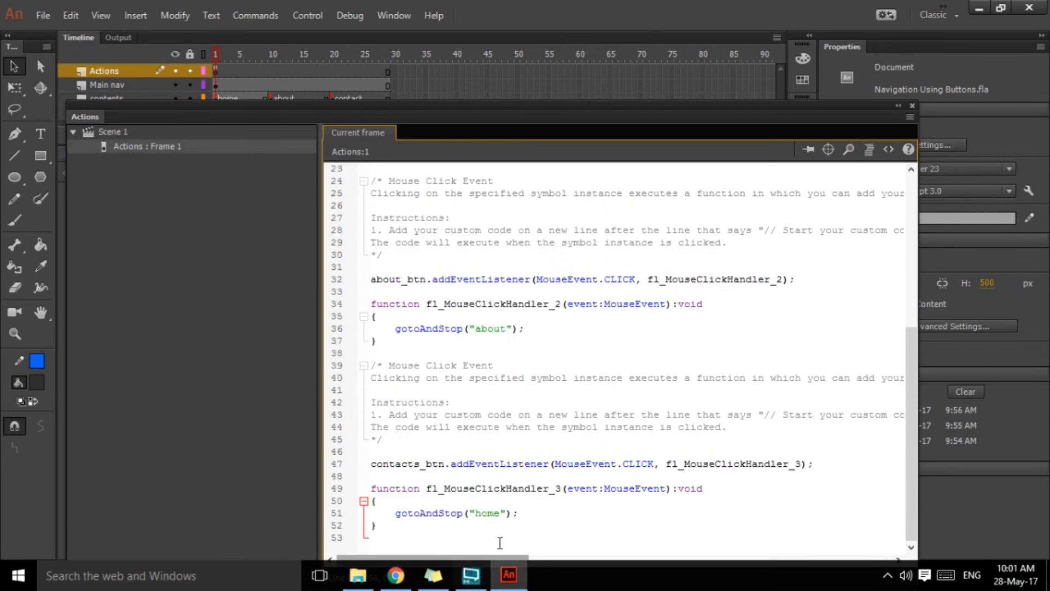
pyautogui.doubleClick(493, 515)
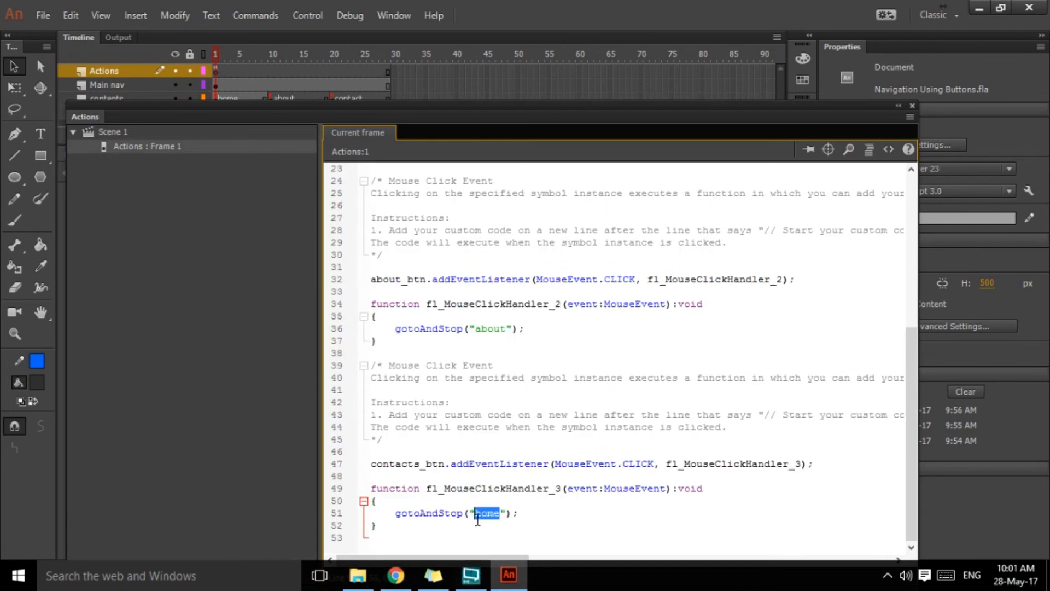
pyautogui.write('contacts')
pyautogui.moveTo(478, 108); pyautogui.dragTo(468, 141)
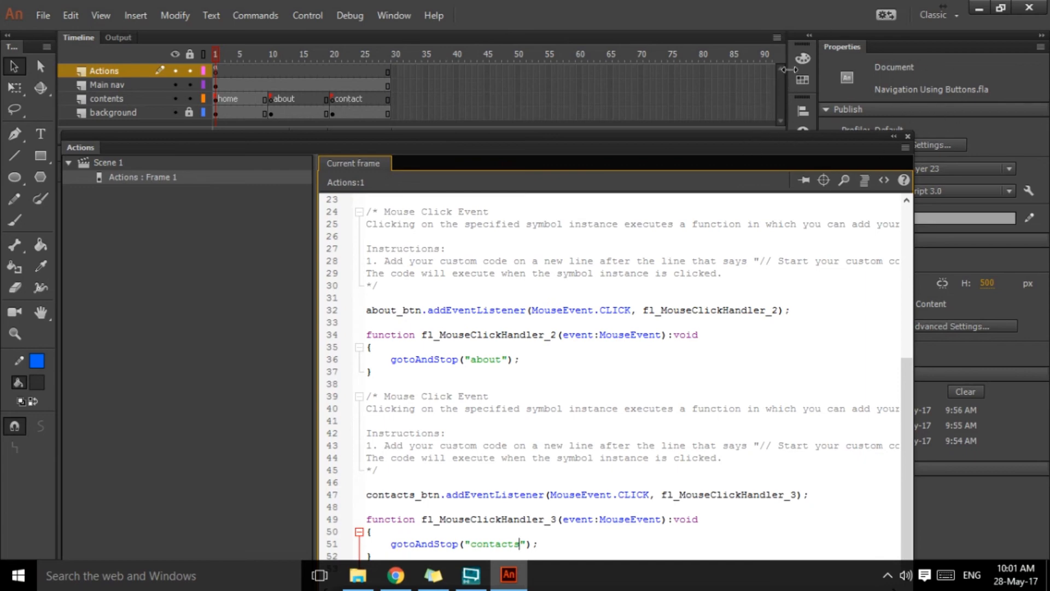
pyautogui.moveTo(512, 143); pyautogui.dragTo(530, 125)
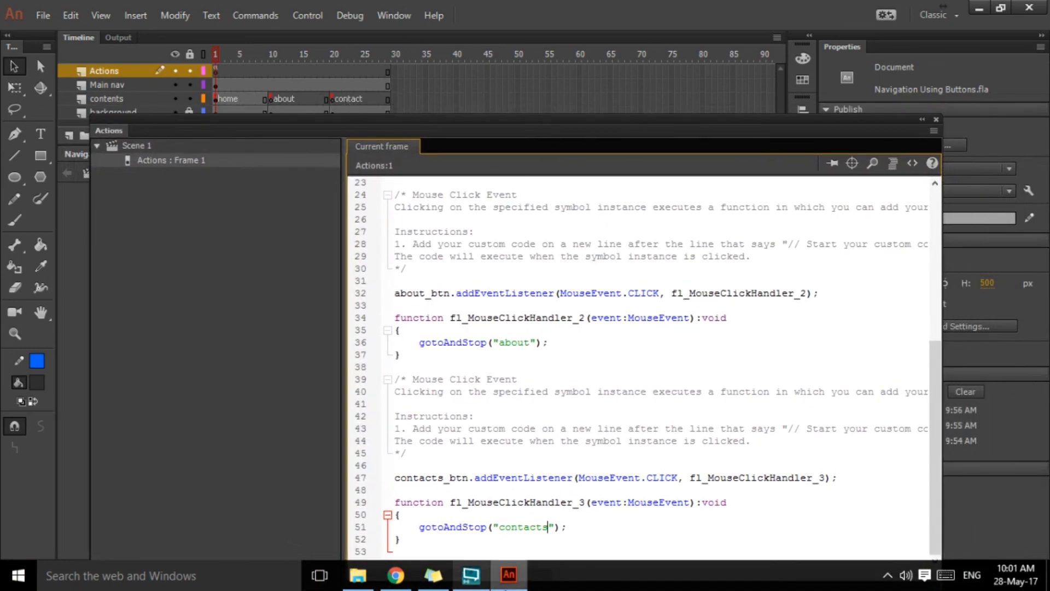
pyautogui.press('BackSpace')
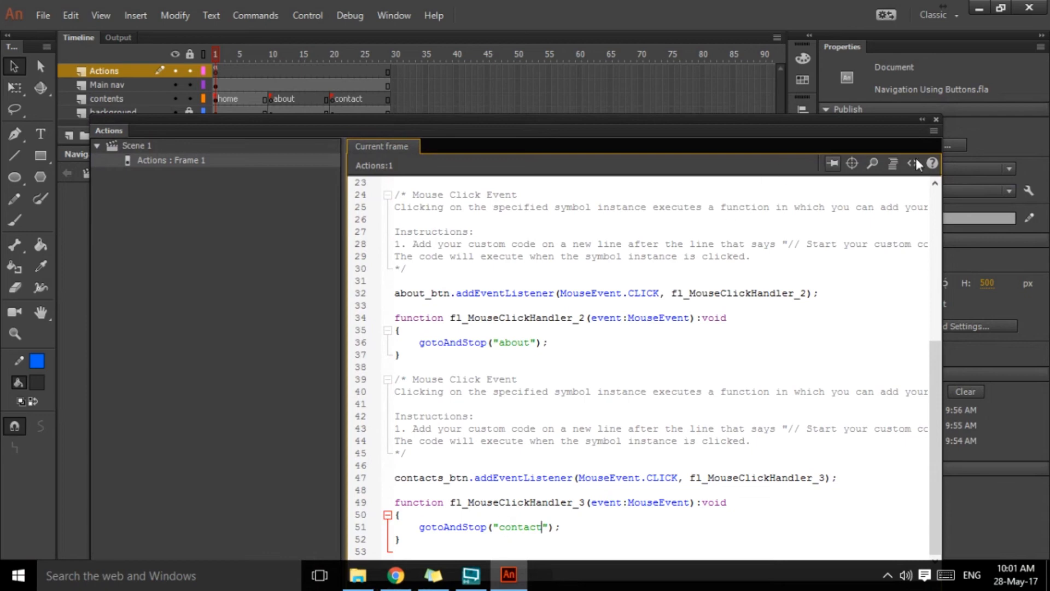
pyautogui.click(935, 119)
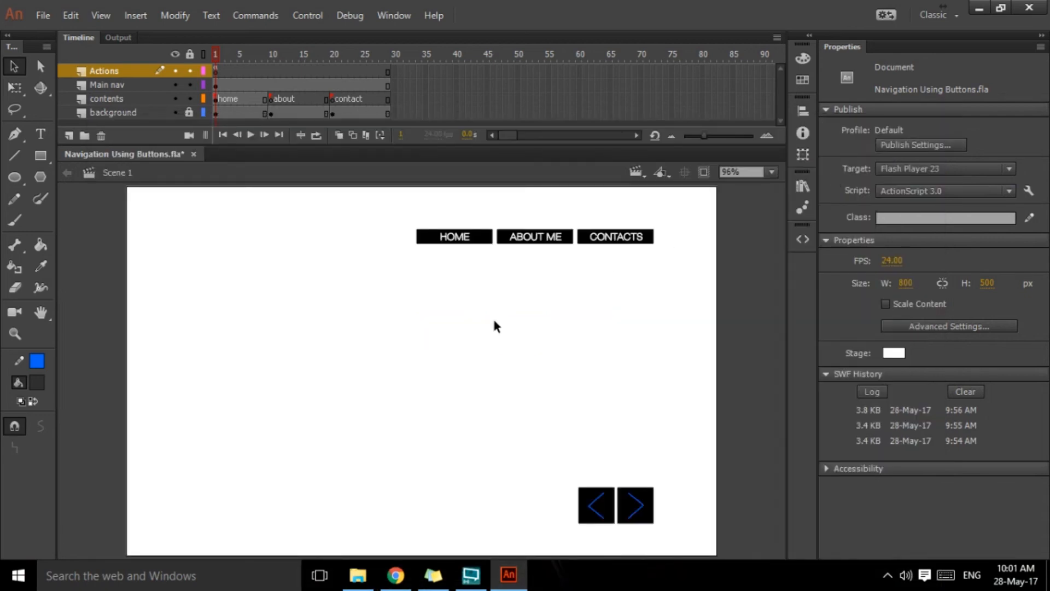
# Step: Test the movie by switching between the HOME, ABOUT ME and CONTACTS pages with the navigation buttons, and close the preview
pyautogui.hotkey('ctrl', 'Return')
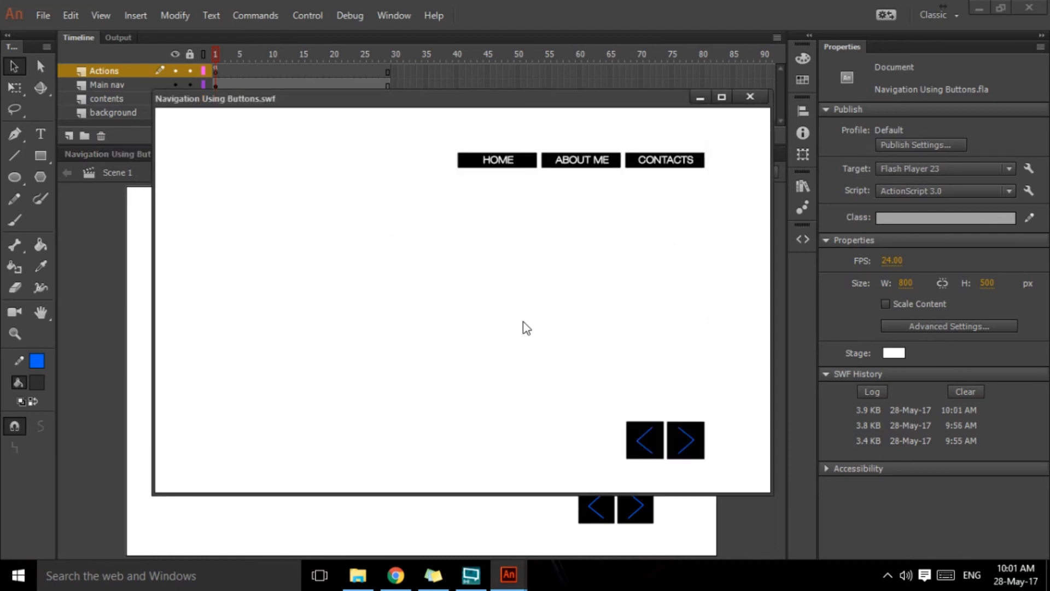
pyautogui.click(593, 166)
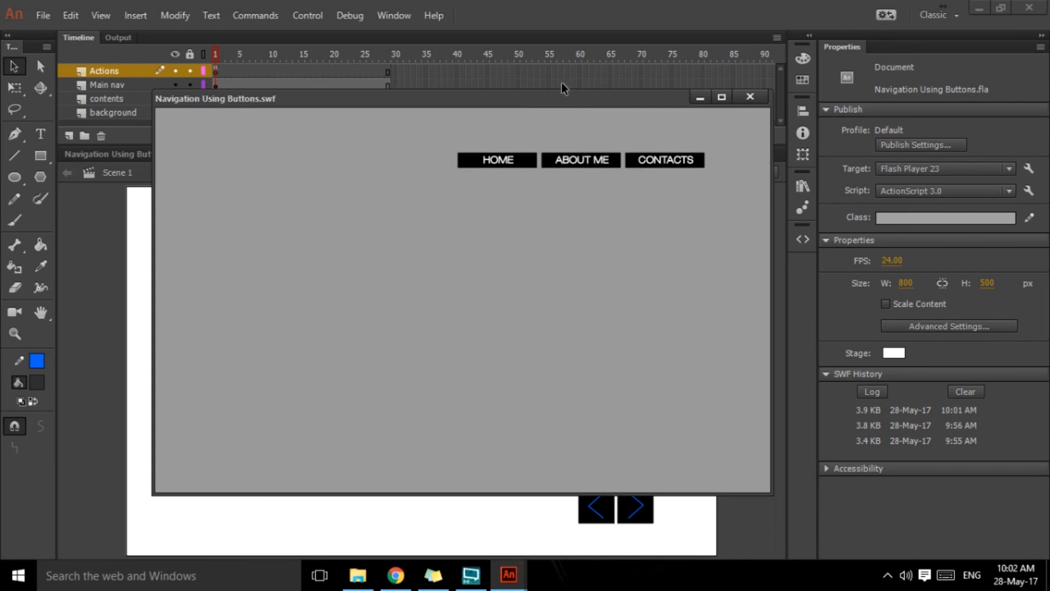
pyautogui.moveTo(562, 96); pyautogui.dragTo(560, 131)
pyautogui.click(678, 200)
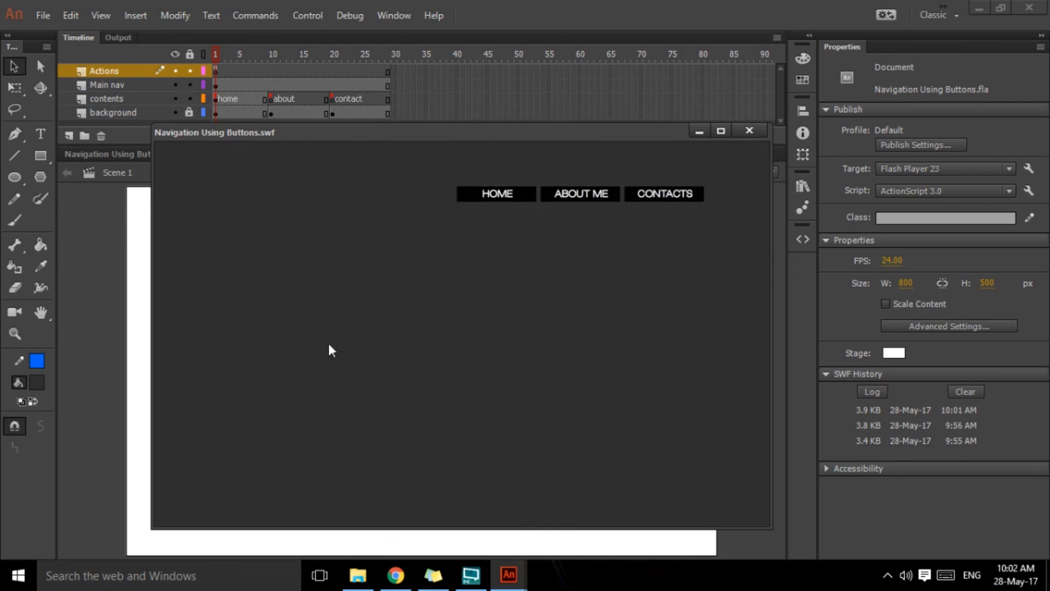
pyautogui.click(512, 208)
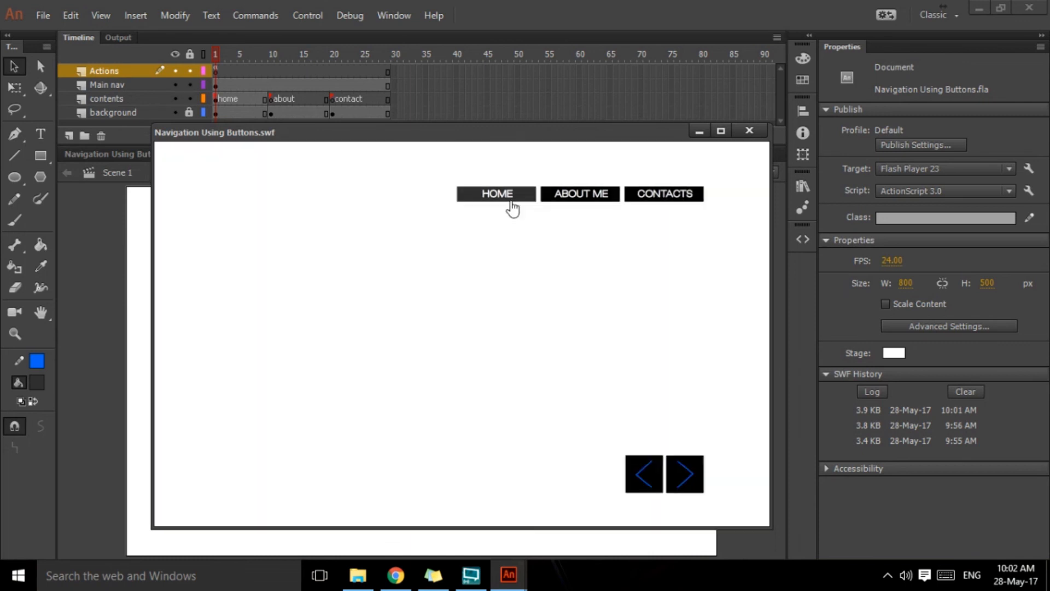
pyautogui.click(581, 199)
pyautogui.click(652, 203)
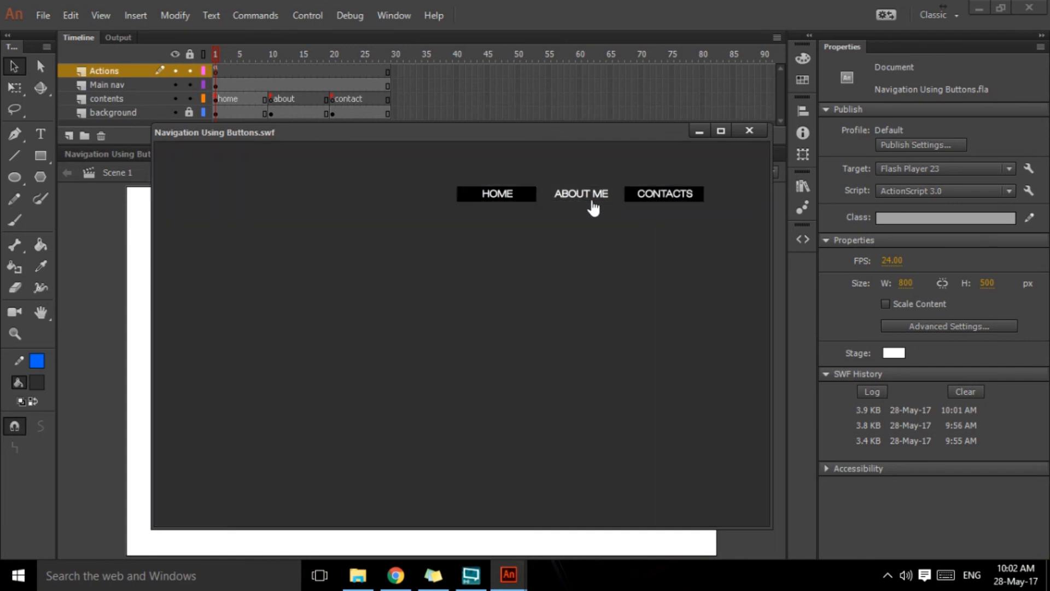
pyautogui.click(501, 203)
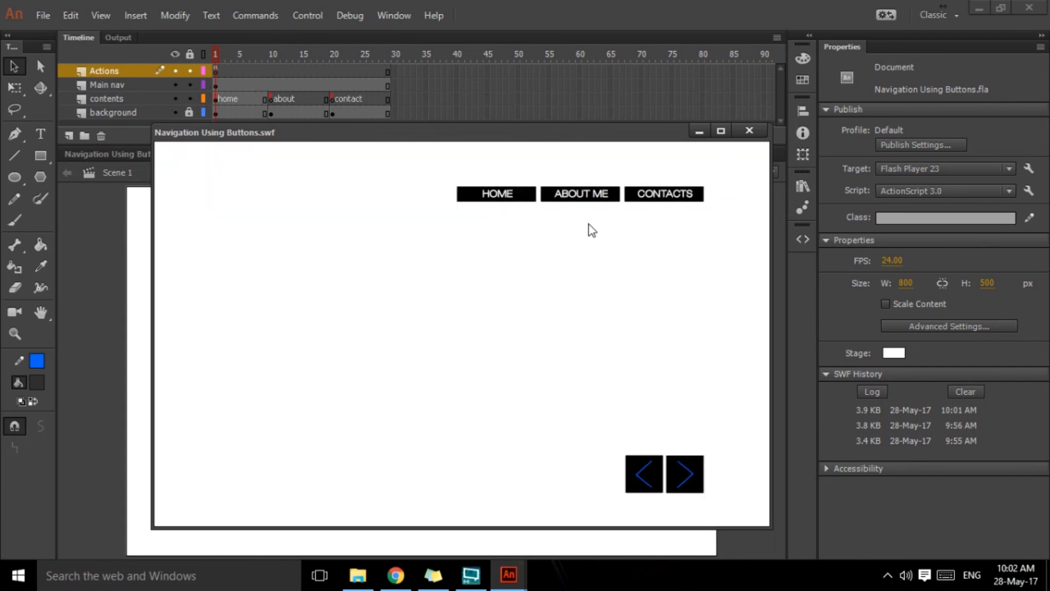
pyautogui.click(634, 204)
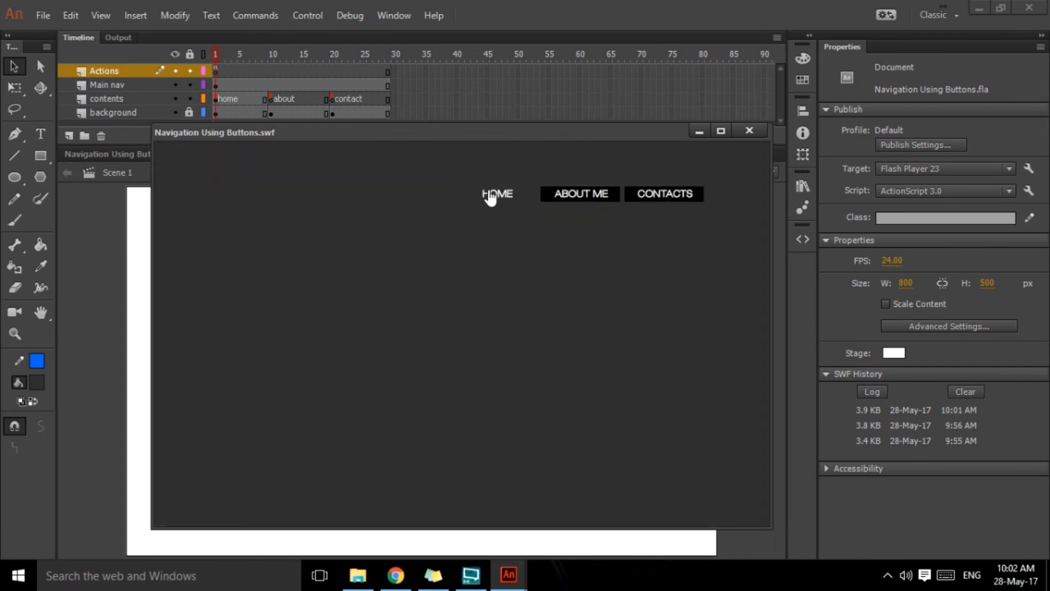
pyautogui.click(749, 132)
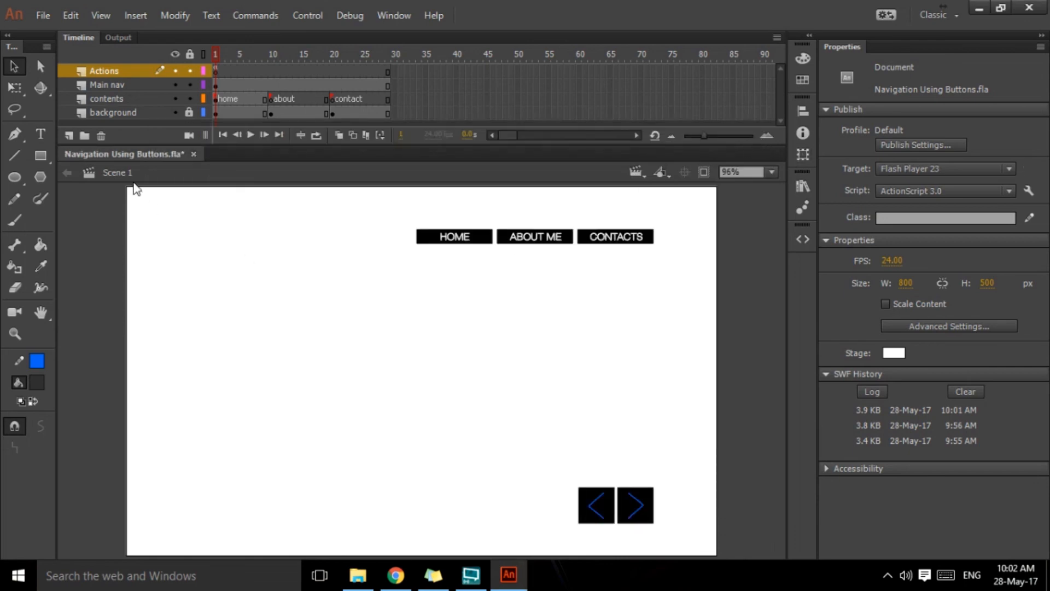
# Step: Unlock the background layer and change the contact page's background fill at frame 20 to #666666
pyautogui.click(189, 113)
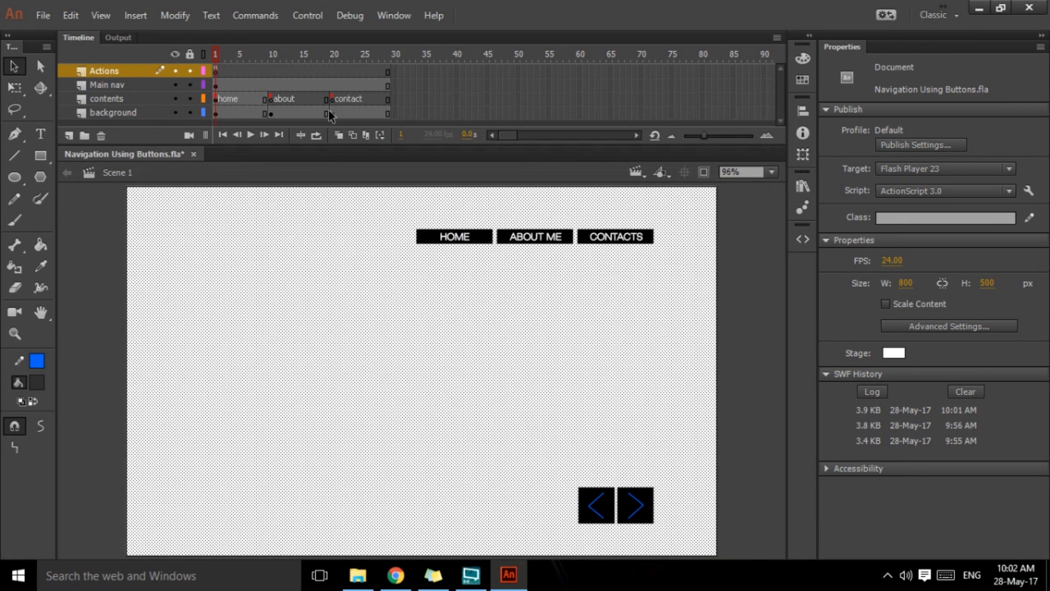
pyautogui.click(331, 114)
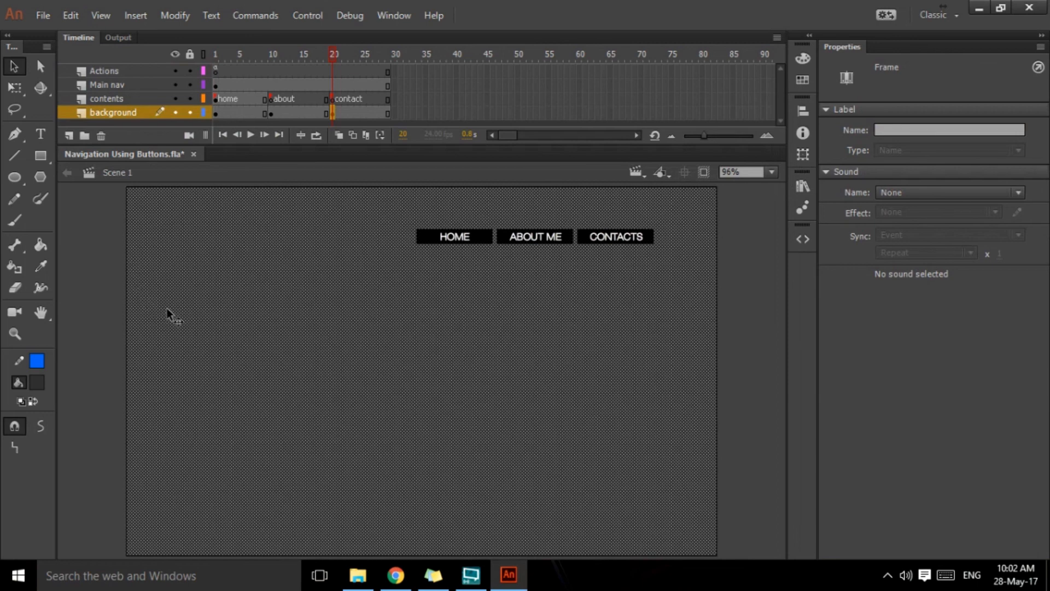
pyautogui.click(37, 382)
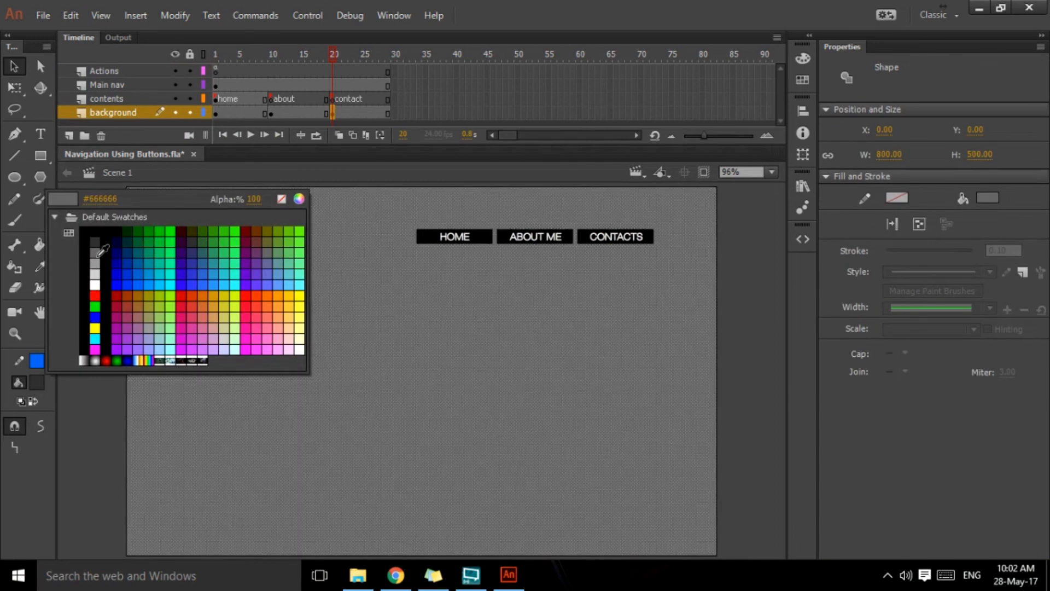
pyautogui.click(94, 253)
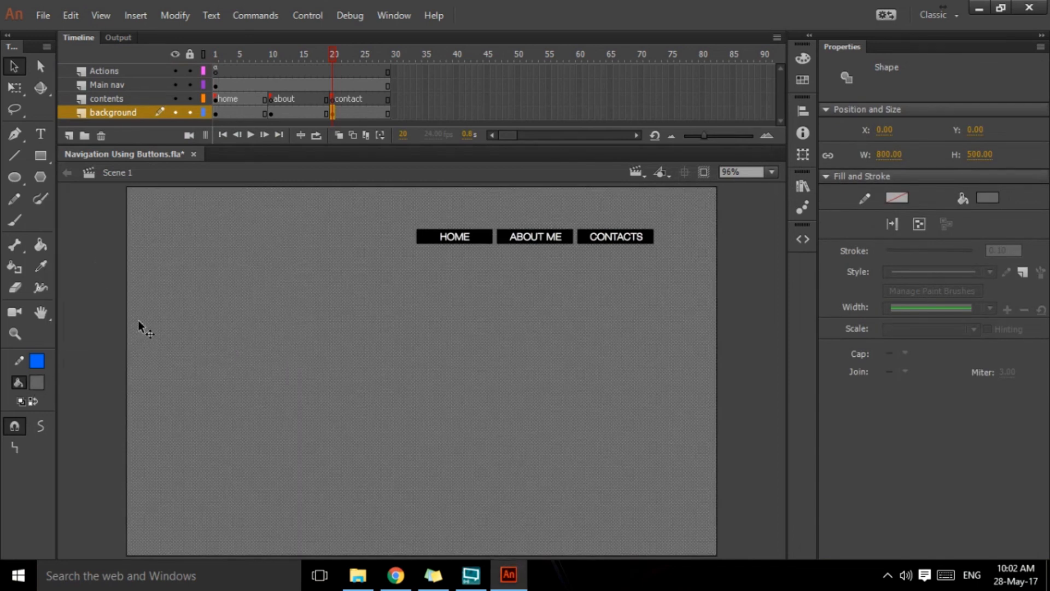
# Step: Test the movie again with all three navigation buttons to check the contact page's new background, and close the preview
pyautogui.hotkey('ctrl', 'Return')
pyautogui.click(656, 196)
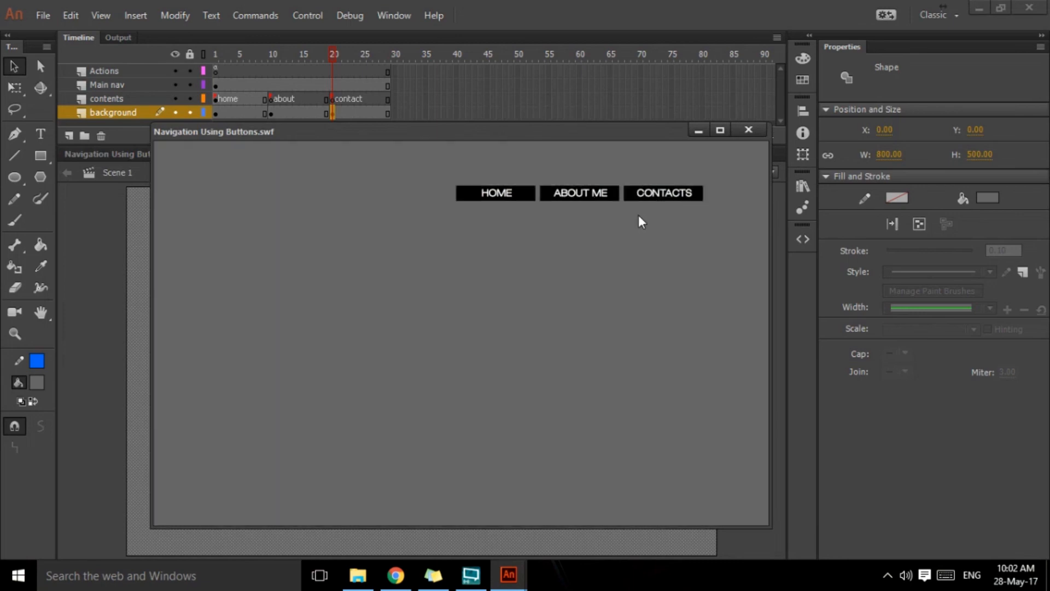
pyautogui.click(587, 197)
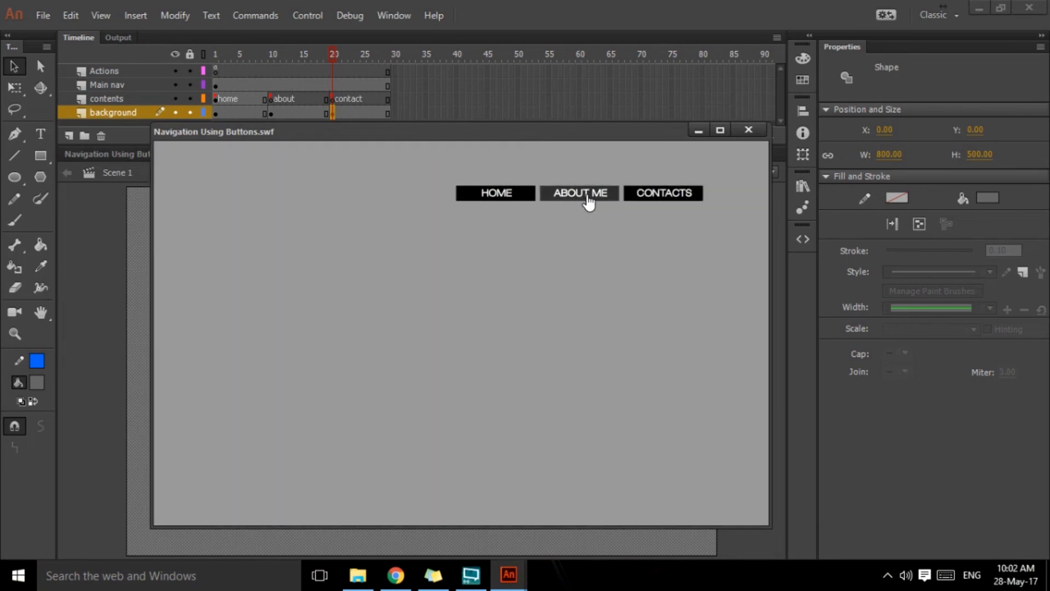
pyautogui.click(515, 200)
pyautogui.click(566, 196)
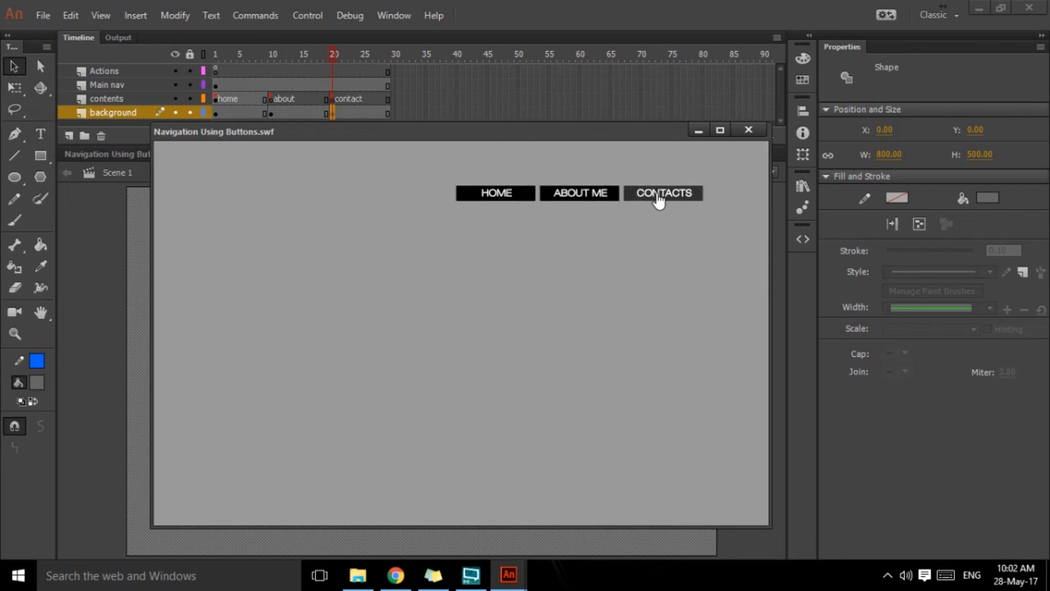
pyautogui.click(658, 197)
pyautogui.click(748, 130)
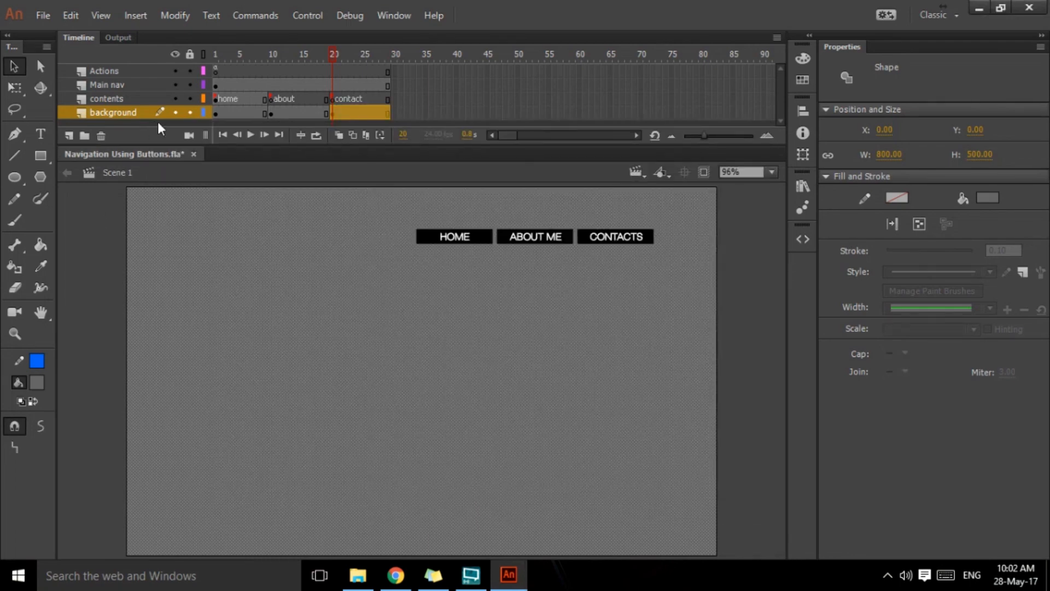
# Step: Lock the background layer and return the playhead to frame 1
pyautogui.click(189, 112)
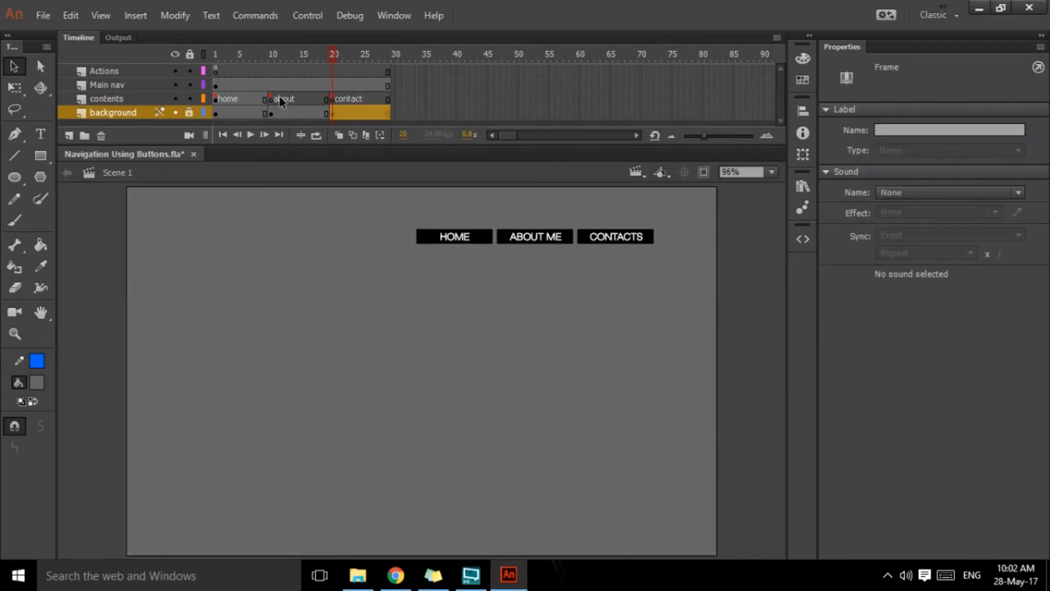
pyautogui.moveTo(333, 54); pyautogui.dragTo(193, 93)
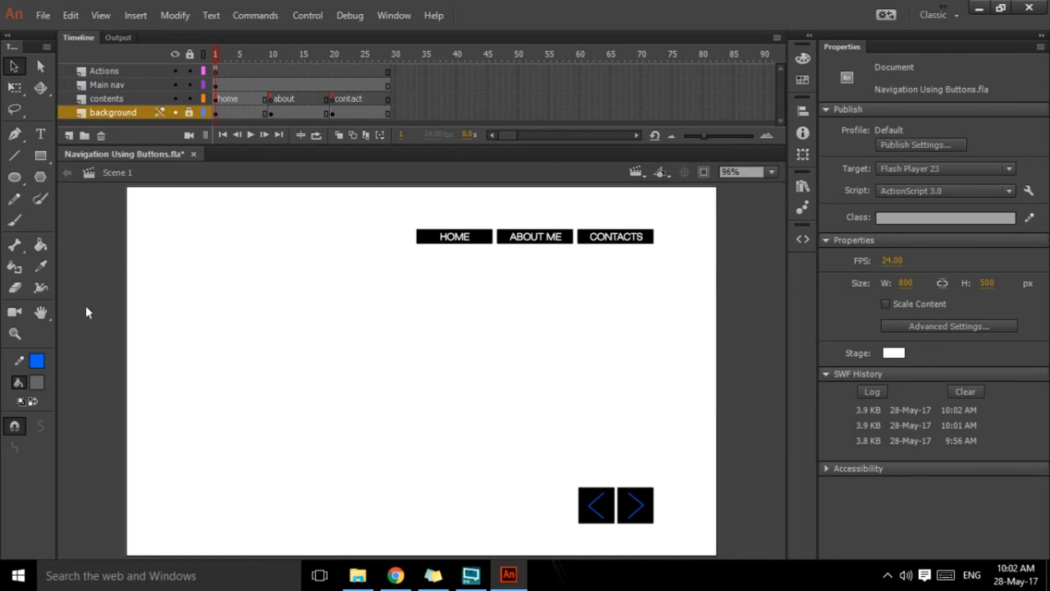